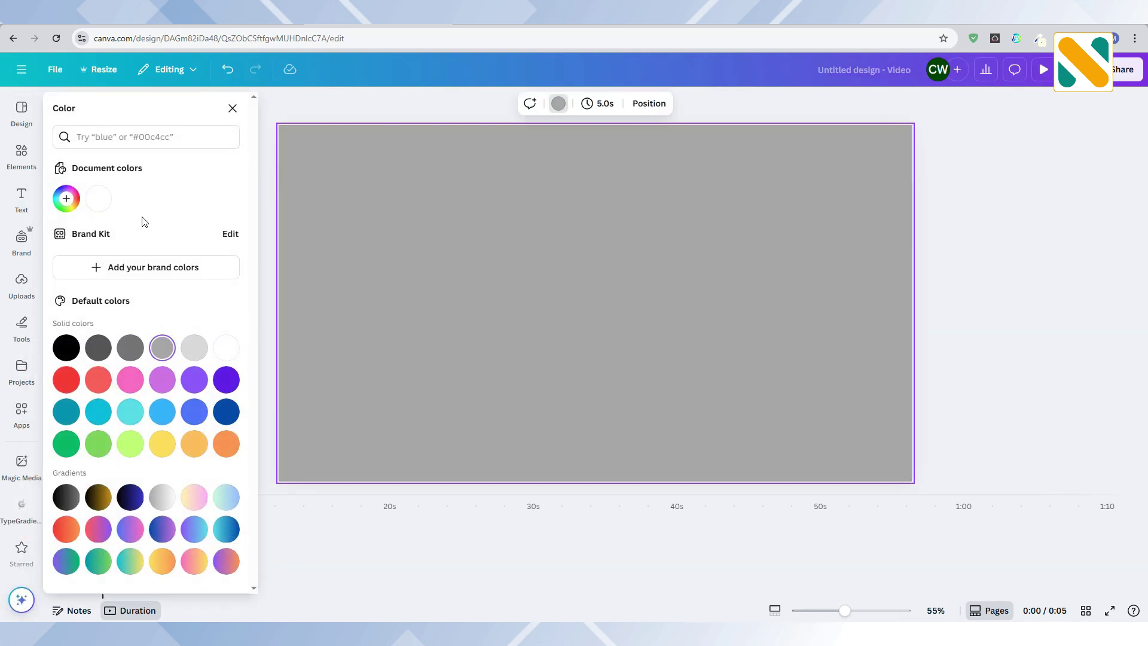
# Search the frames for "circle" and add the thin-bordered circular frame to the page
pyautogui.click(22, 152)
pyautogui.scroll(-10, 154, 325)
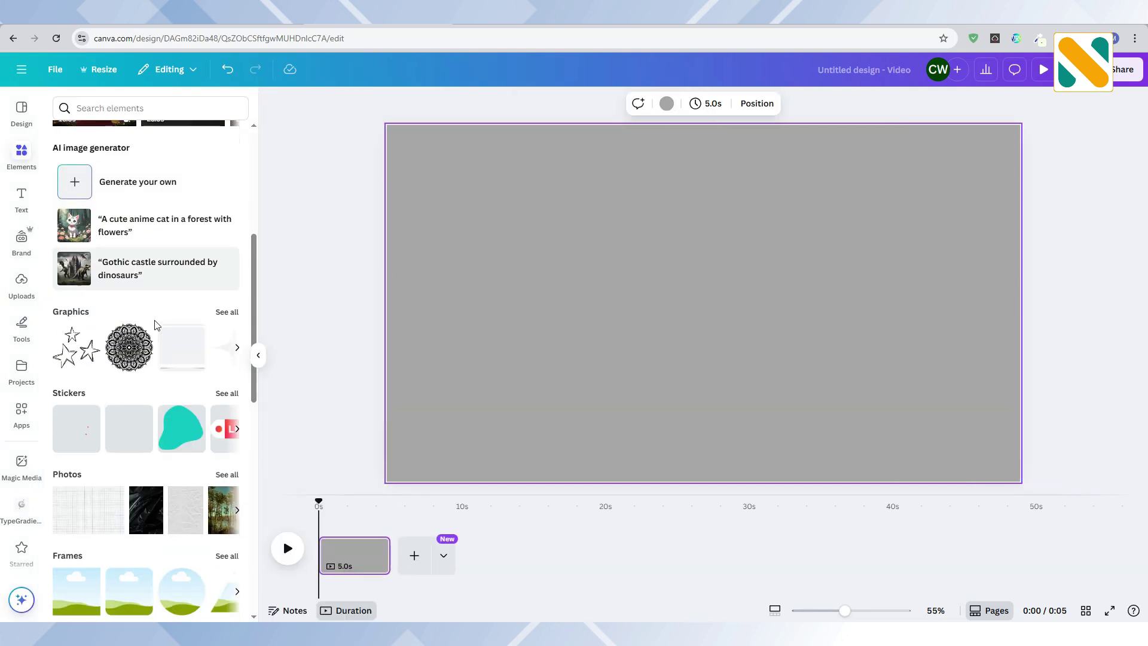
pyautogui.click(223, 207)
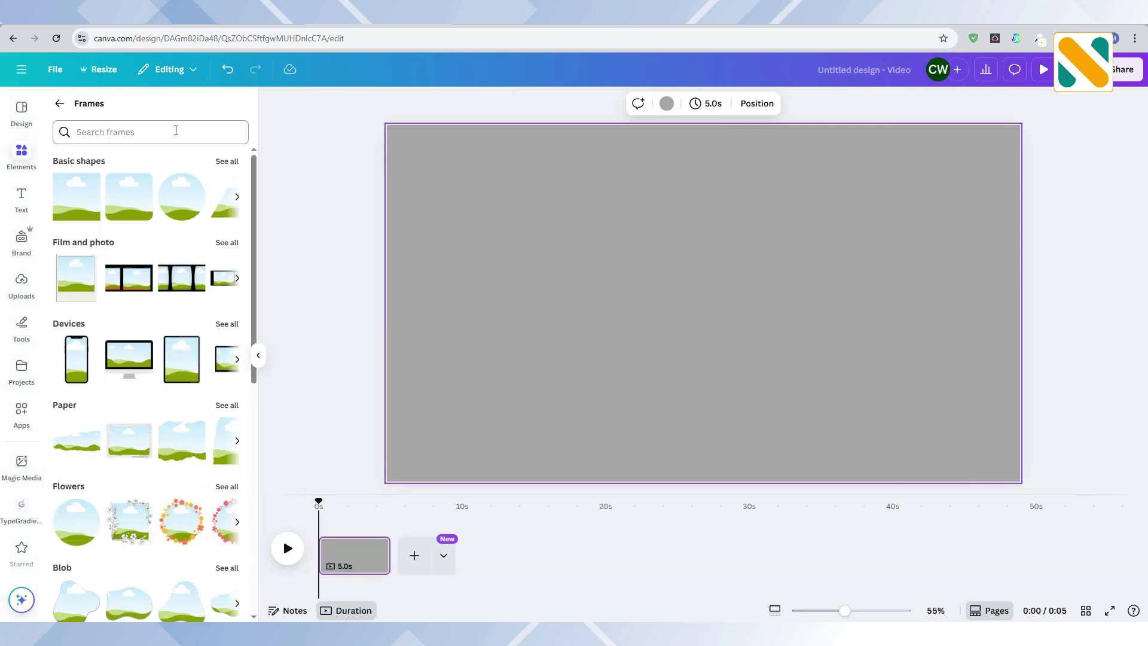
pyautogui.click(174, 131)
pyautogui.write('circle')
pyautogui.press('Return')
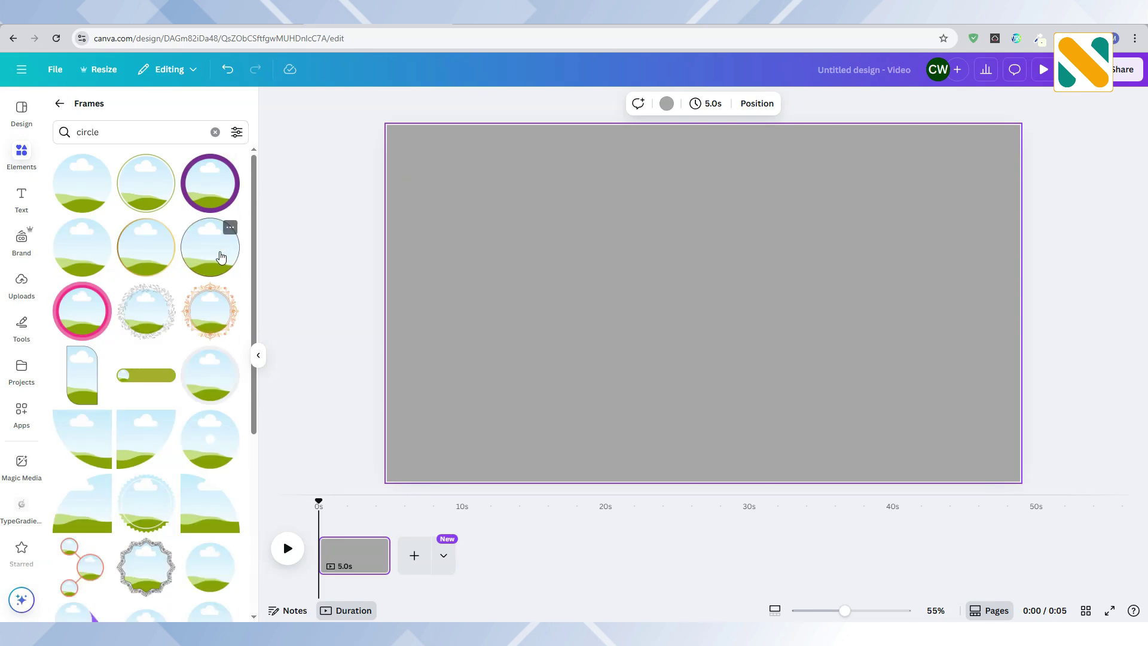
pyautogui.click(221, 257)
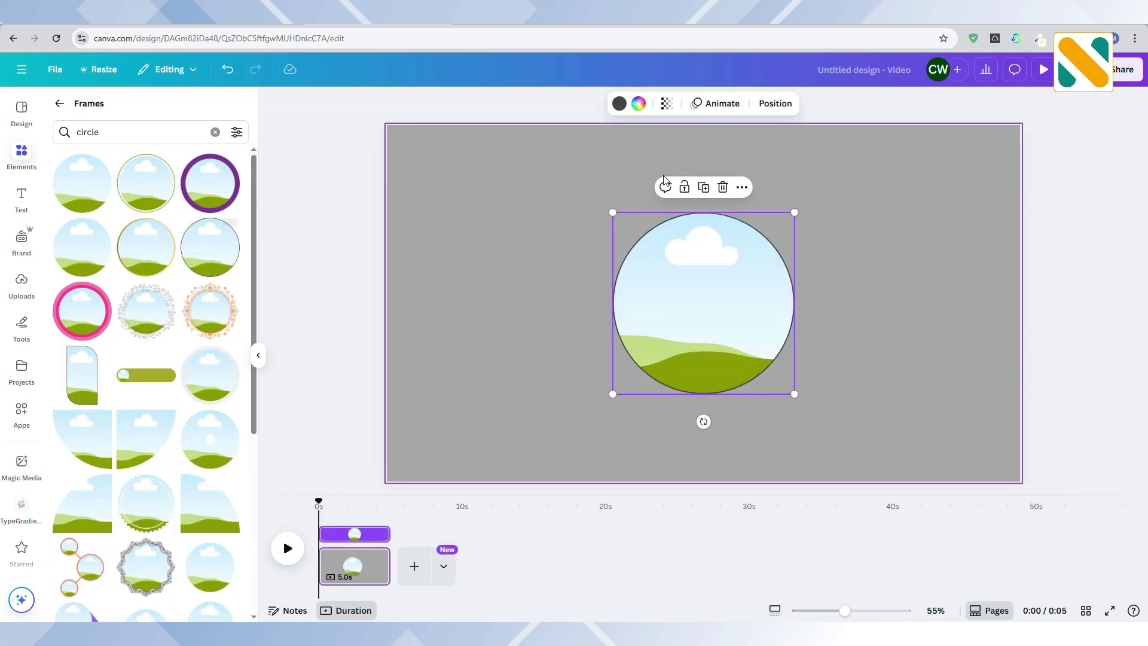
# Change the circular frame's border to white, shrink the frame and place it in the page's left half
pyautogui.click(620, 104)
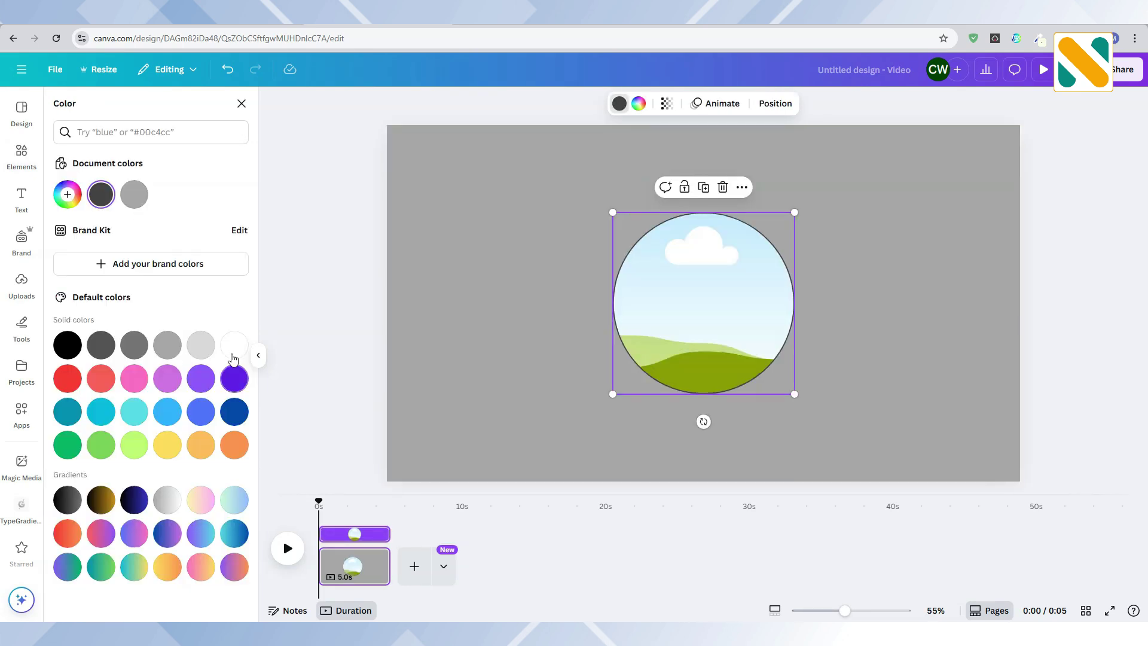
pyautogui.moveTo(651, 350); pyautogui.dragTo(501, 362)
pyautogui.moveTo(636, 403); pyautogui.dragTo(558, 312)
# Duplicate the white-bordered circular frame three times and spread the four frames apart, one of them below the others
pyautogui.click(512, 202)
pyautogui.click(514, 204)
pyautogui.click(515, 199)
pyautogui.click(519, 245)
pyautogui.click(520, 211)
pyautogui.moveTo(523, 263); pyautogui.dragTo(703, 247)
pyautogui.moveTo(524, 291); pyautogui.dragTo(572, 384)
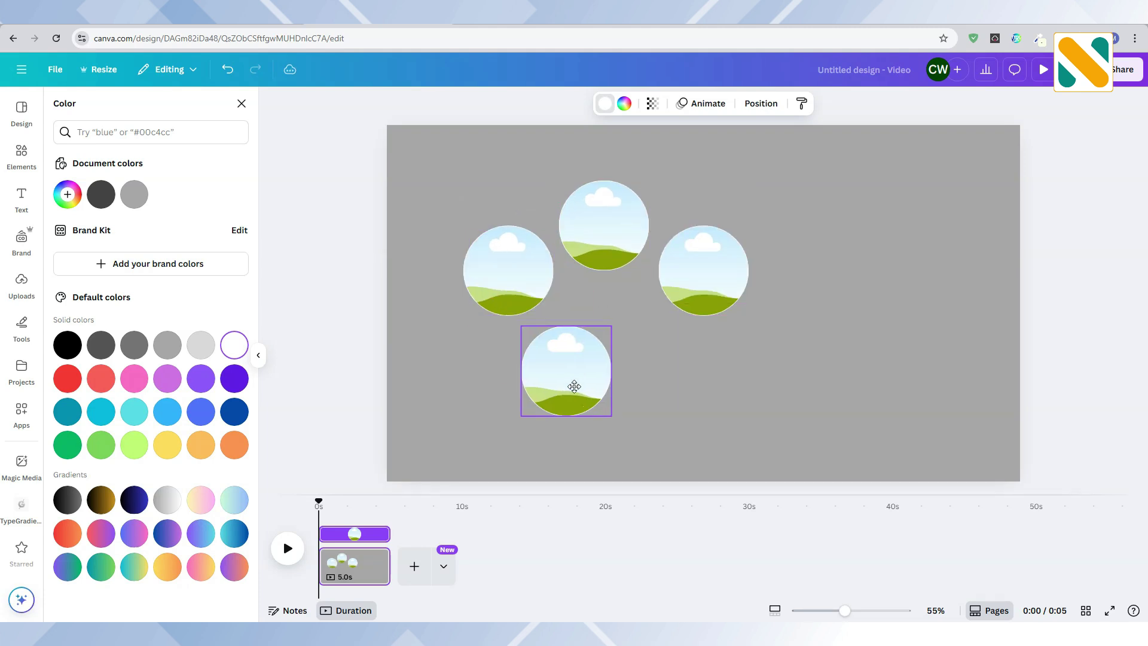
# Search the photos for "fruits plate" and fill the leftmost frame with the glass bowl of fruit and greens
pyautogui.click(20, 149)
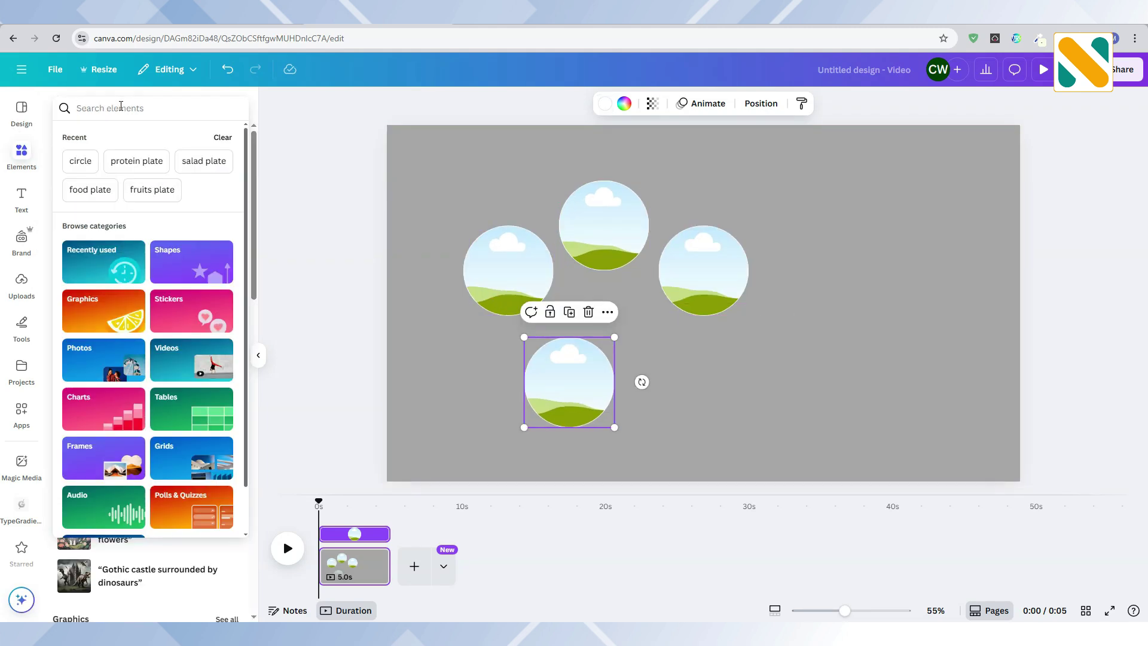
pyautogui.write('fruit')
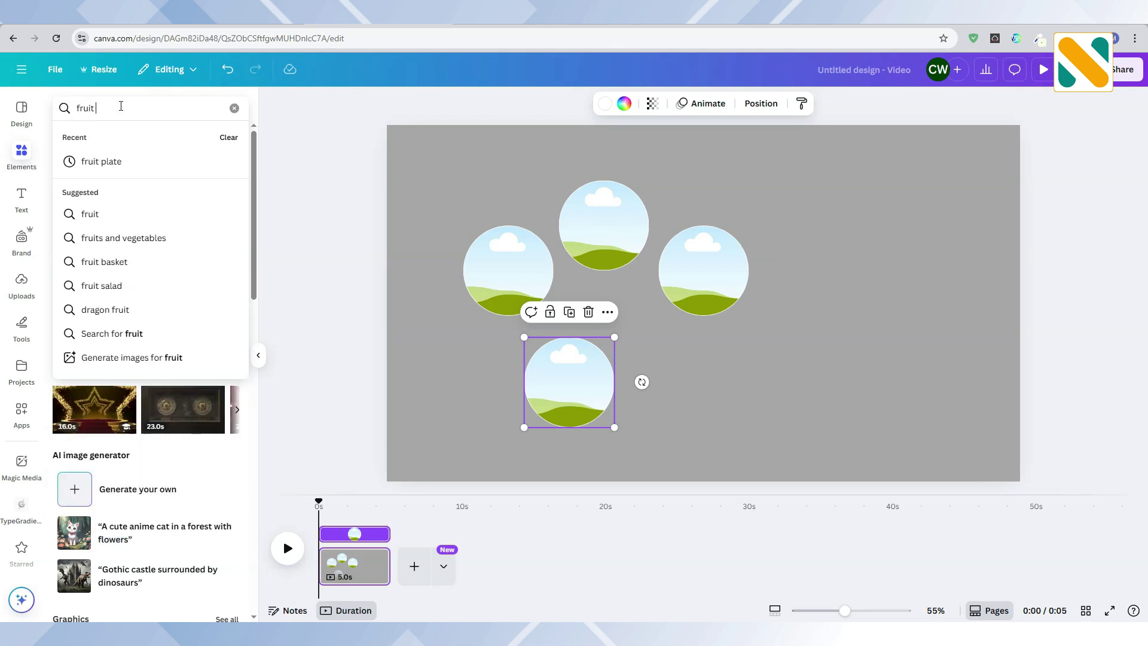
pyautogui.write('s plate')
pyautogui.press('Return')
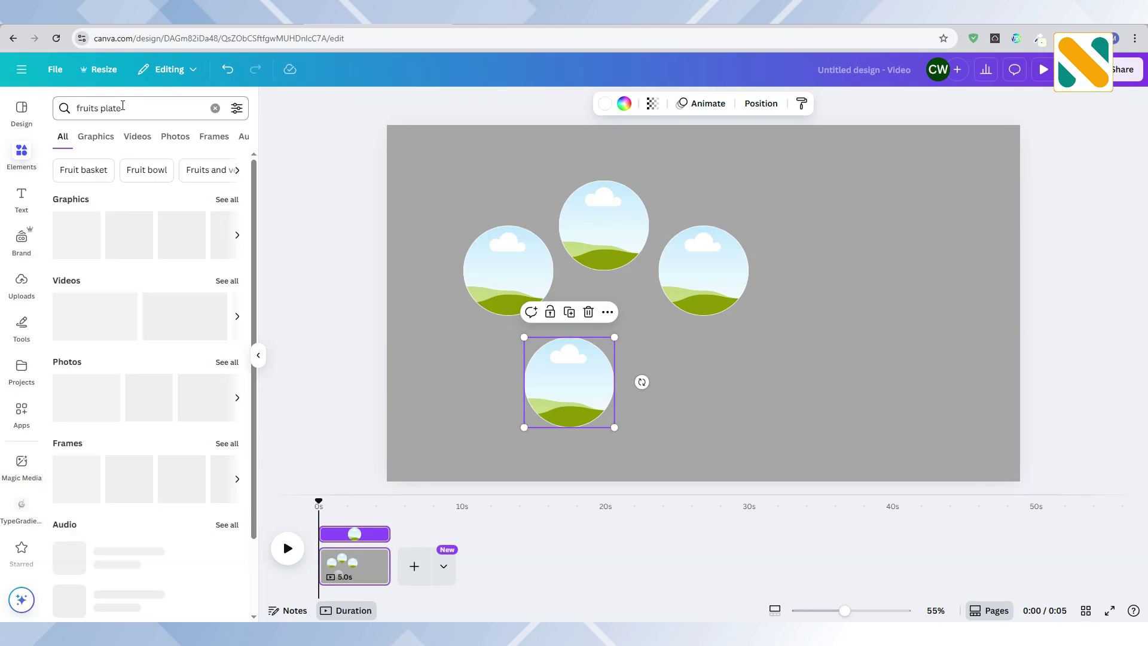
pyautogui.click(174, 139)
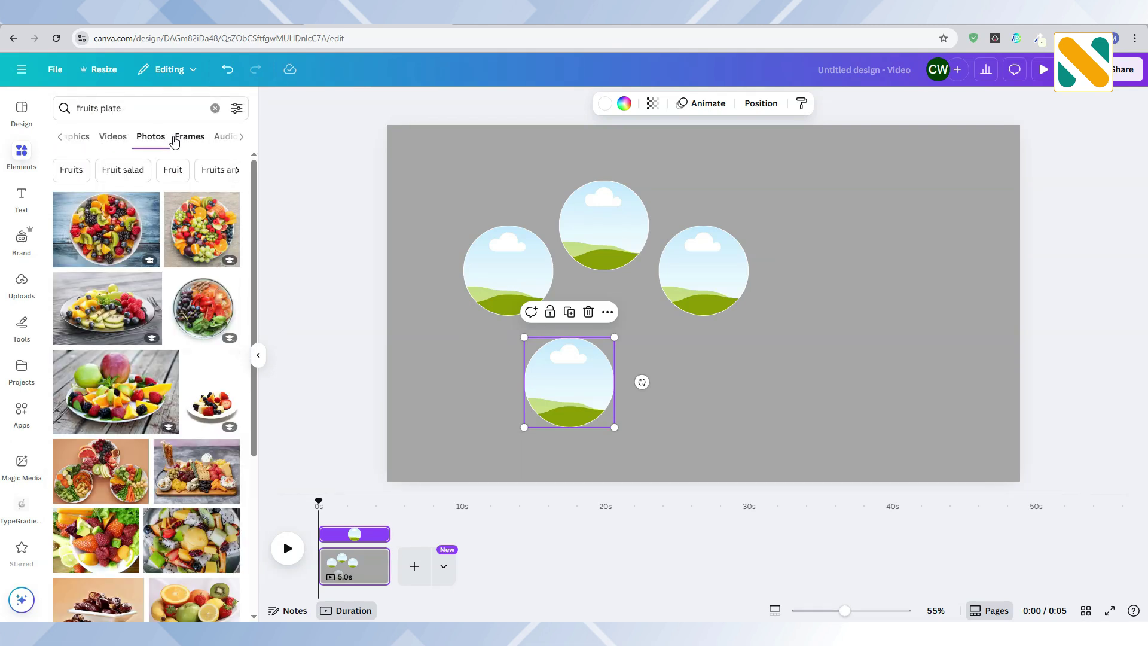
pyautogui.click(201, 306)
pyautogui.moveTo(658, 277); pyautogui.dragTo(508, 265)
# Enlarge and recenter the fruit bowl photo inside its frame so the bowl fills the circle
pyautogui.doubleClick(508, 260)
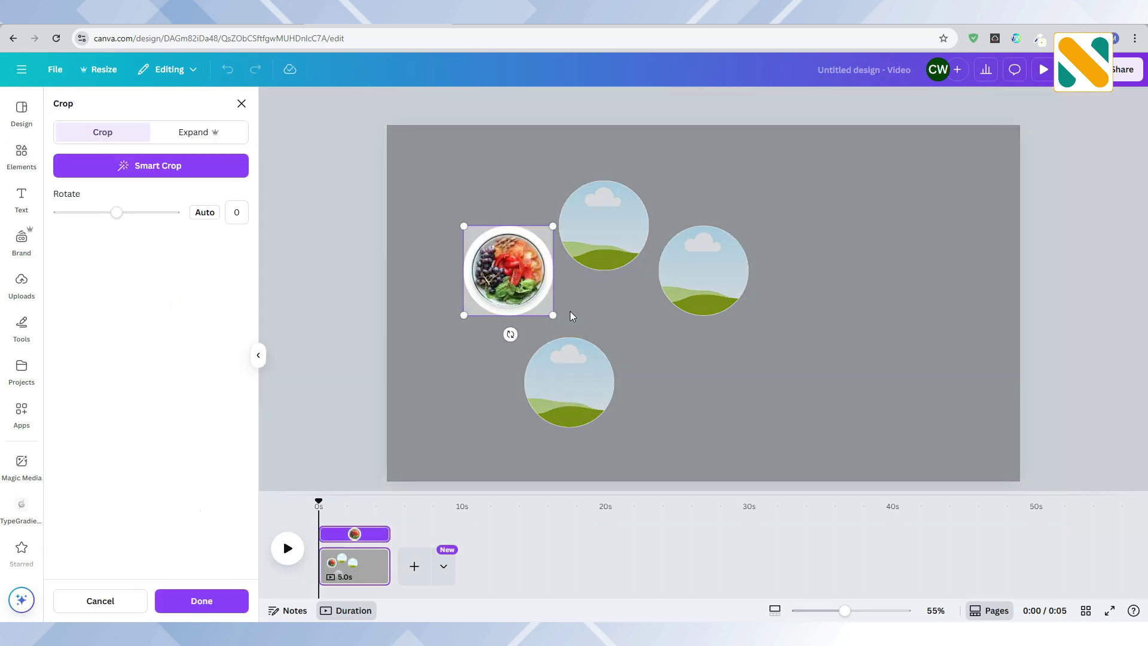
pyautogui.moveTo(554, 319); pyautogui.dragTo(567, 323)
pyautogui.moveTo(466, 228); pyautogui.dragTo(456, 219)
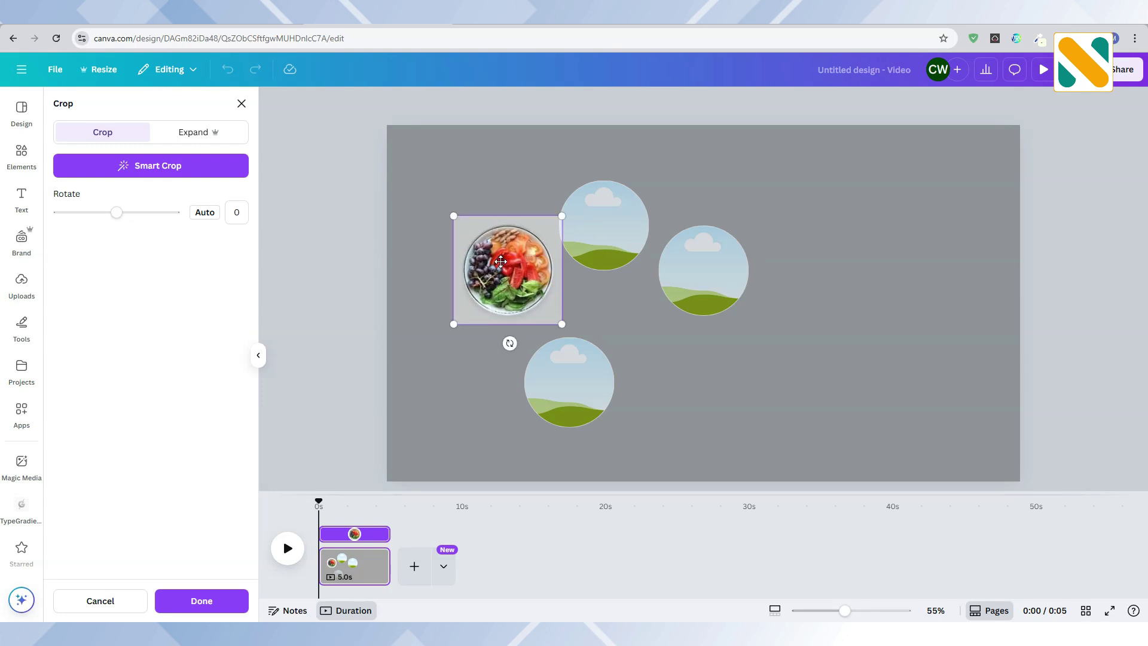
pyautogui.moveTo(505, 264); pyautogui.dragTo(506, 266)
pyautogui.click(338, 232)
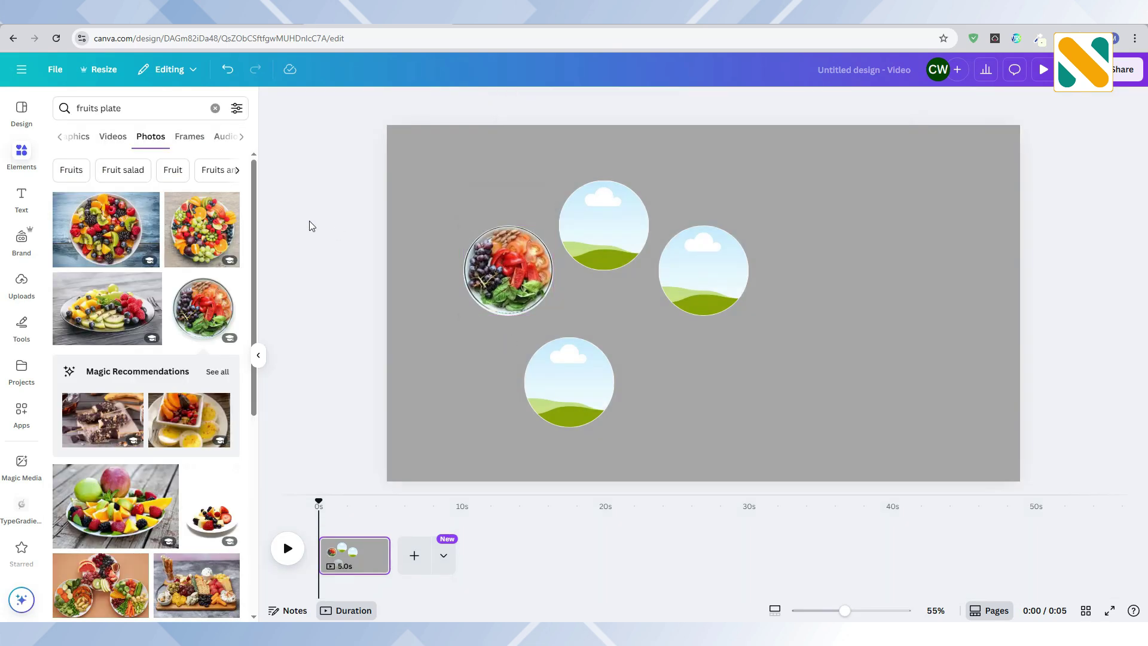
# Search the photos for "food plate" and fill the uppermost frame with the dark bowl of orange stew
pyautogui.doubleClick(88, 109)
pyautogui.write('food')
pyautogui.press('Return')
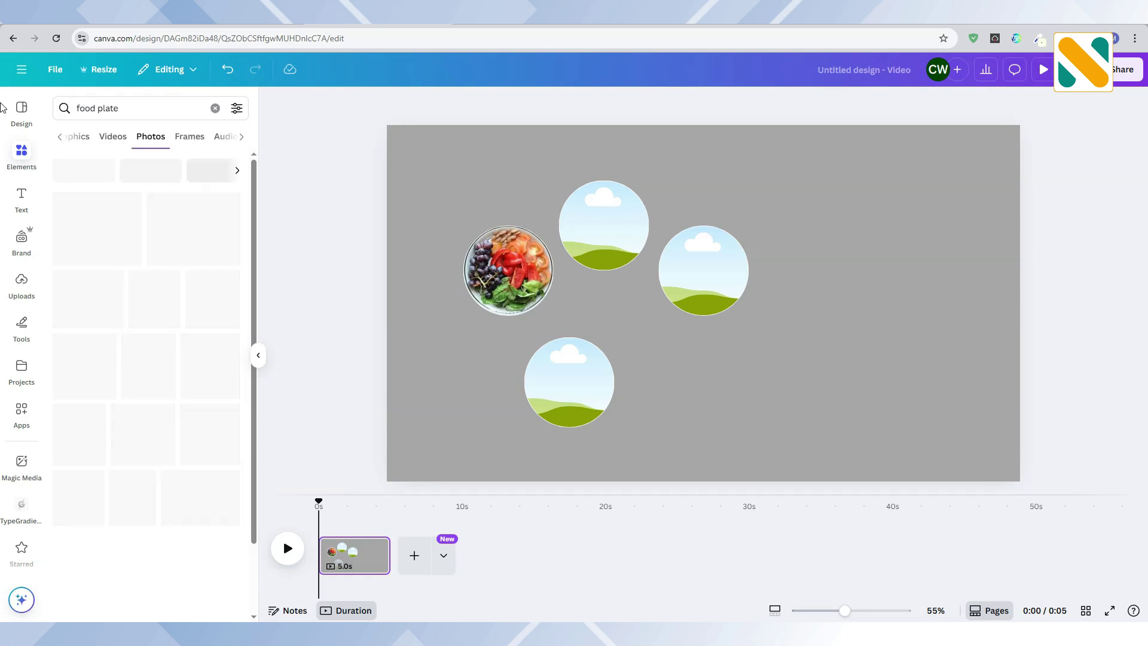
pyautogui.click(183, 585)
pyautogui.moveTo(647, 263); pyautogui.dragTo(617, 234)
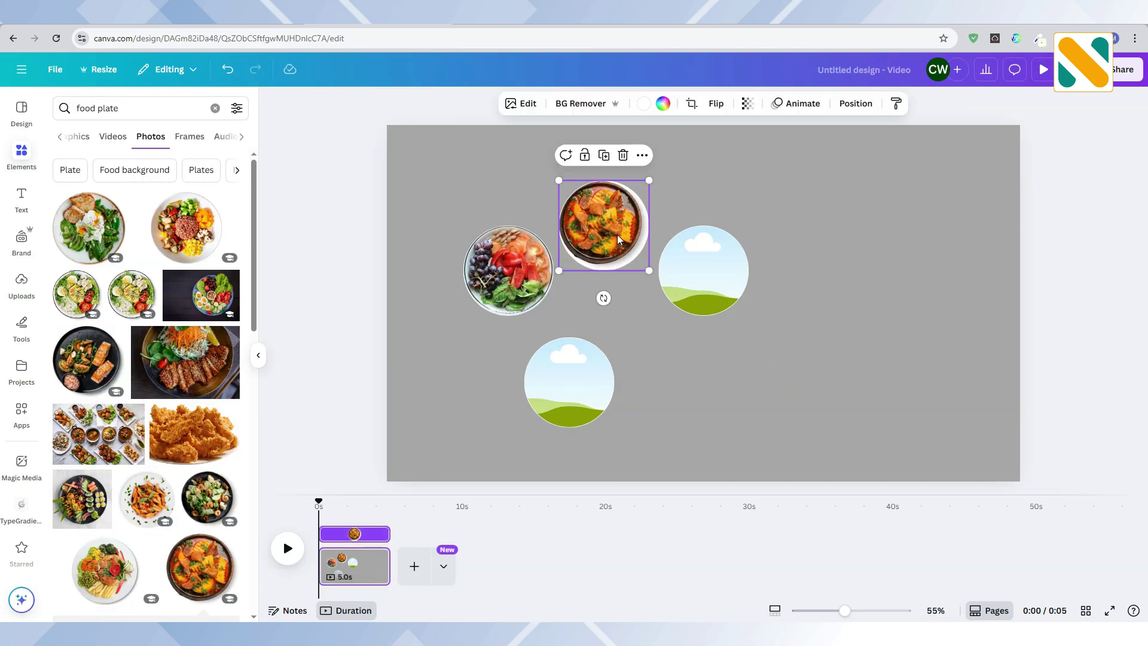
# Enlarge and recenter the stew photo inside its frame so the bowl fills the circle
pyautogui.doubleClick(617, 234)
pyautogui.moveTo(652, 271); pyautogui.dragTo(663, 275)
pyautogui.moveTo(612, 226); pyautogui.dragTo(607, 222)
pyautogui.click(337, 197)
# Search the photos for "salad plate" and fill the rightmost frame with the egg and avocado salad plate
pyautogui.doubleClick(89, 108)
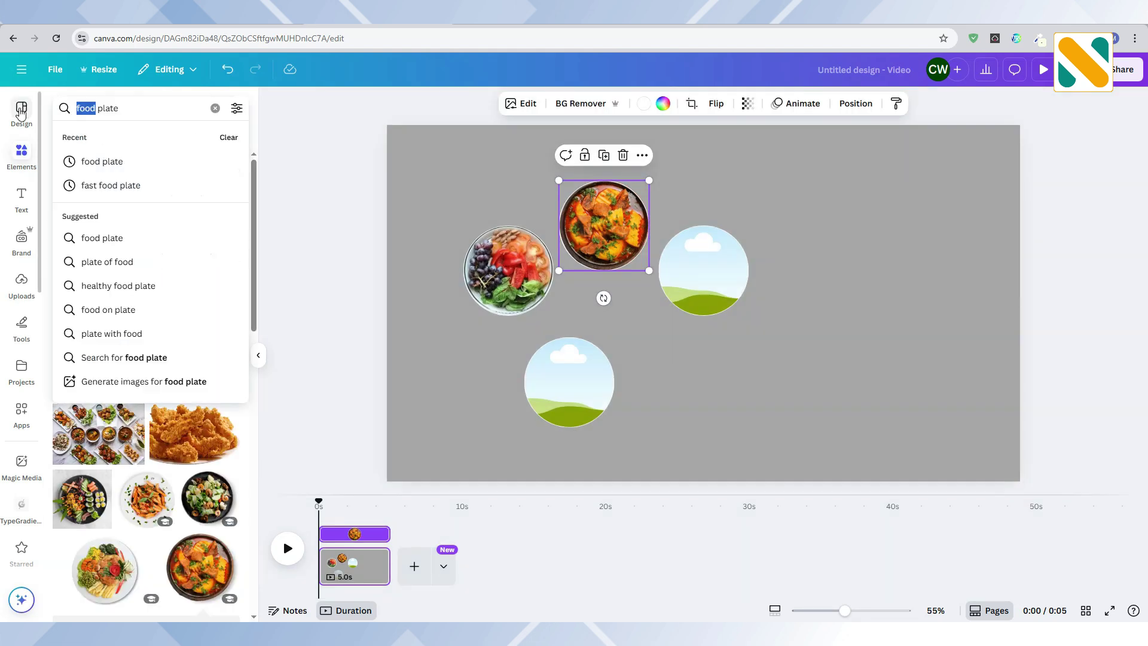
pyautogui.write('salad')
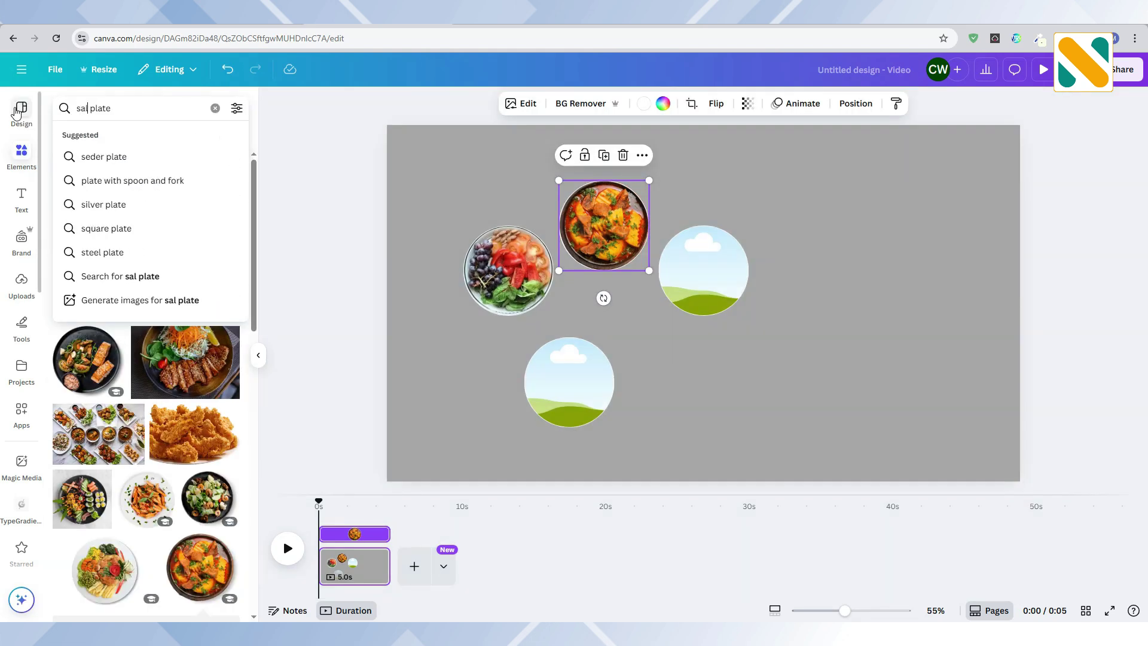
pyautogui.press('Return')
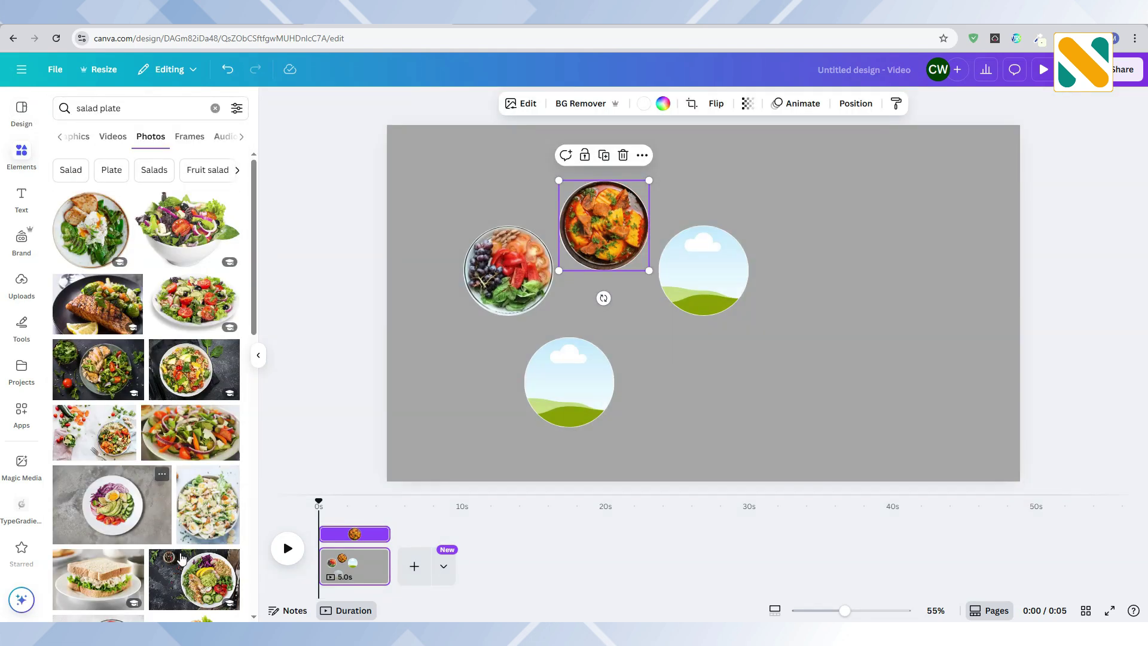
pyautogui.click(132, 517)
pyautogui.moveTo(741, 308); pyautogui.dragTo(802, 336)
# Enlarge and recenter the egg and avocado salad photo so its white plate fills the circular frame
pyautogui.doubleClick(737, 296)
pyautogui.moveTo(746, 304); pyautogui.dragTo(729, 291)
pyautogui.moveTo(783, 323); pyautogui.dragTo(743, 298)
pyautogui.click(752, 374)
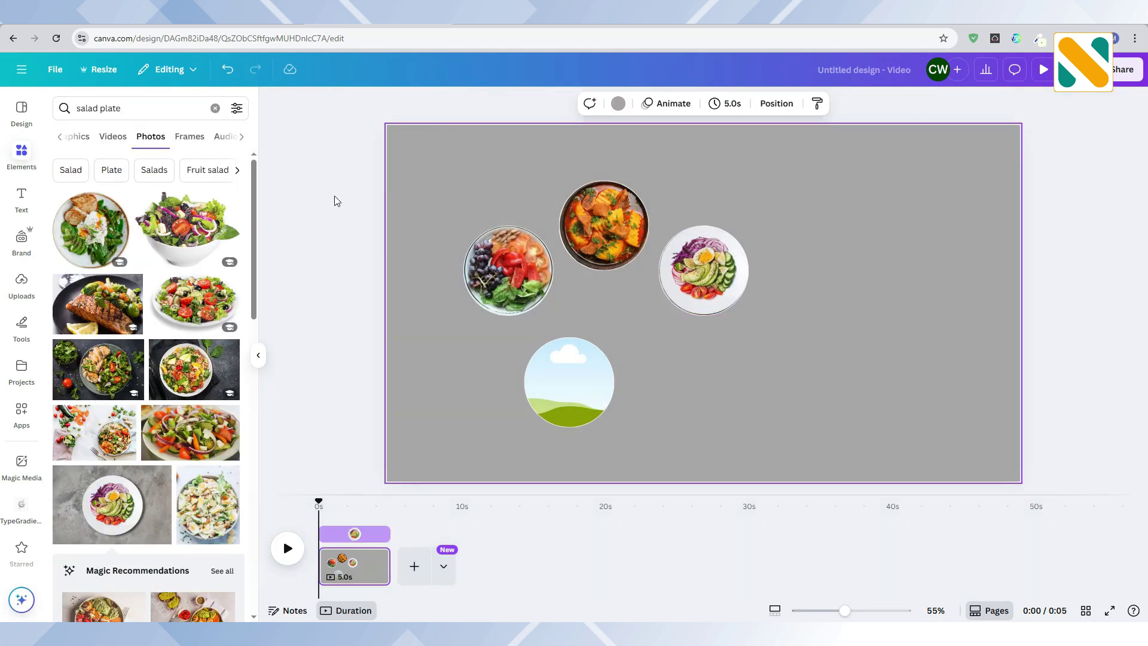
pyautogui.doubleClick(694, 281)
pyautogui.moveTo(615, 328); pyautogui.dragTo(612, 330)
pyautogui.click(705, 402)
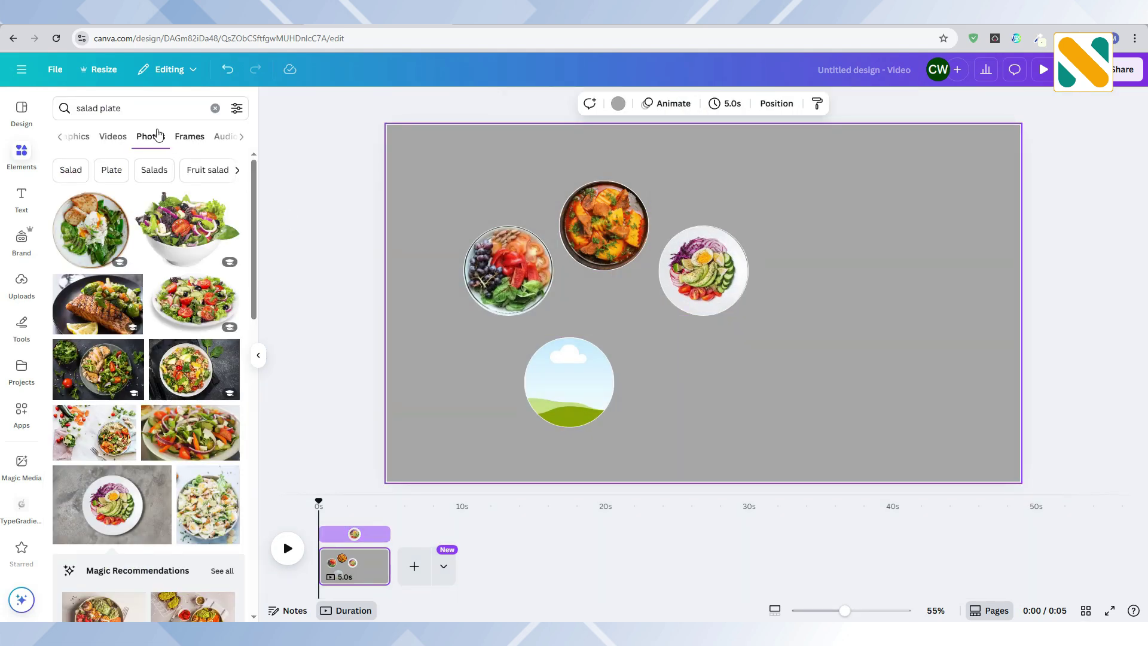
# Search the photos for "protein plate" and fill the lowest frame with the sliced steak on a white plate
pyautogui.click(98, 108)
pyautogui.write('protein plate')
pyautogui.press('Return')
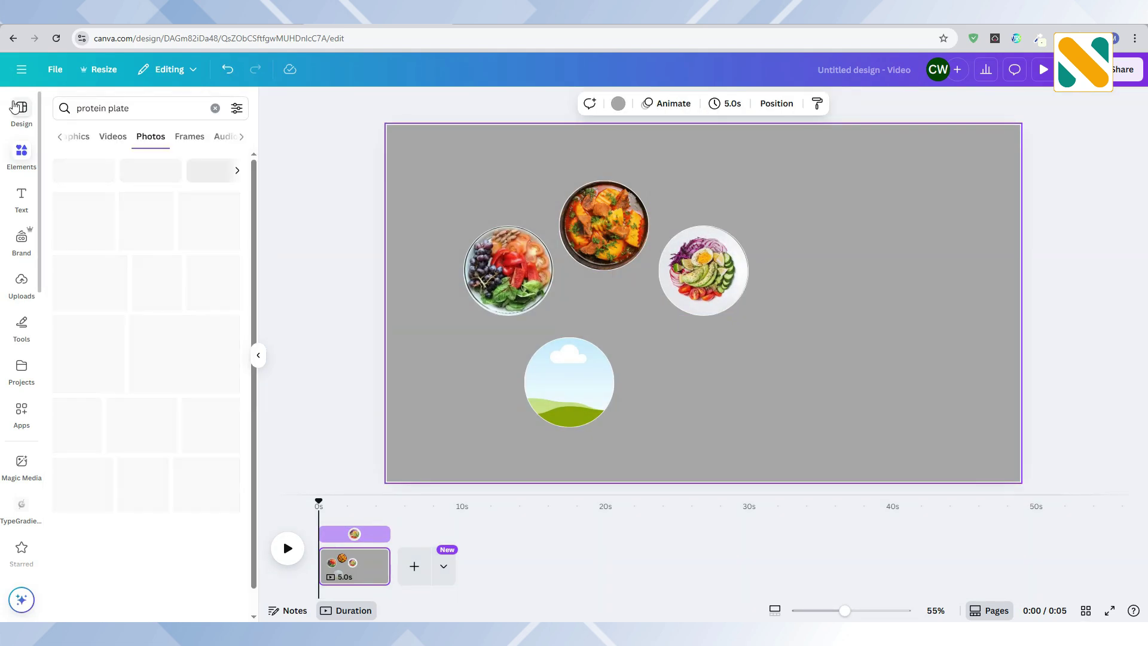
pyautogui.scroll(-7, 104, 412)
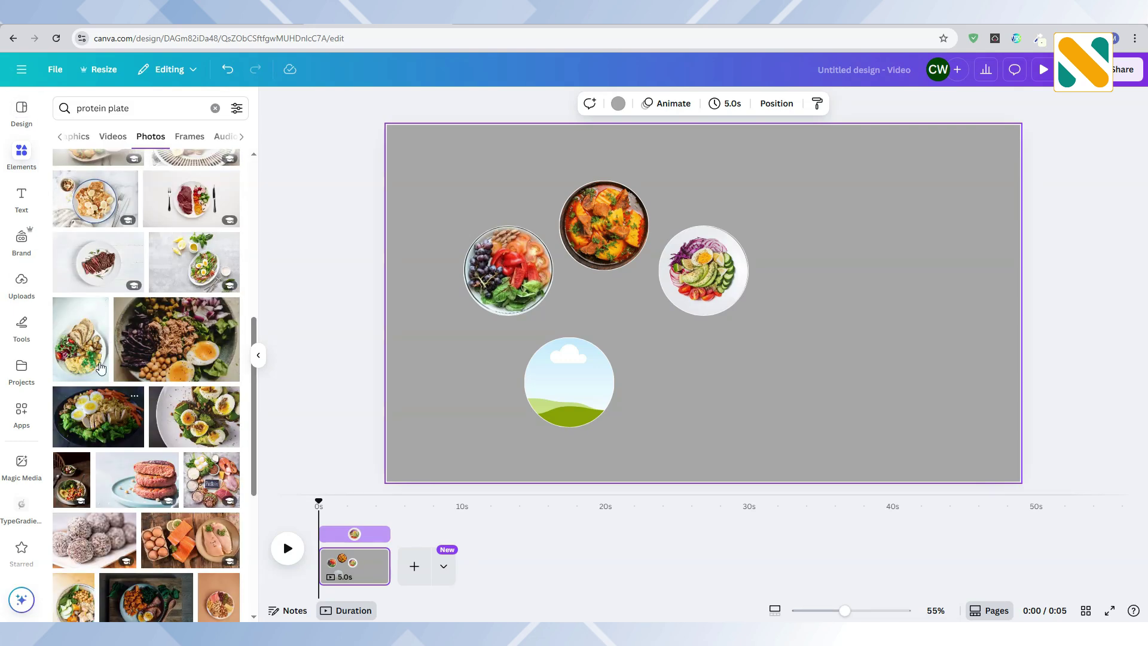
pyautogui.click(99, 261)
pyautogui.moveTo(510, 326); pyautogui.dragTo(573, 394)
# Enlarge and reposition the steak photo inside its frame so the white plate fills the circle
pyautogui.doubleClick(573, 394)
pyautogui.moveTo(633, 443)
pyautogui.mouseDown()
pyautogui.moveTo(707, 449)
pyautogui.moveTo(628, 421)
pyautogui.mouseUp()
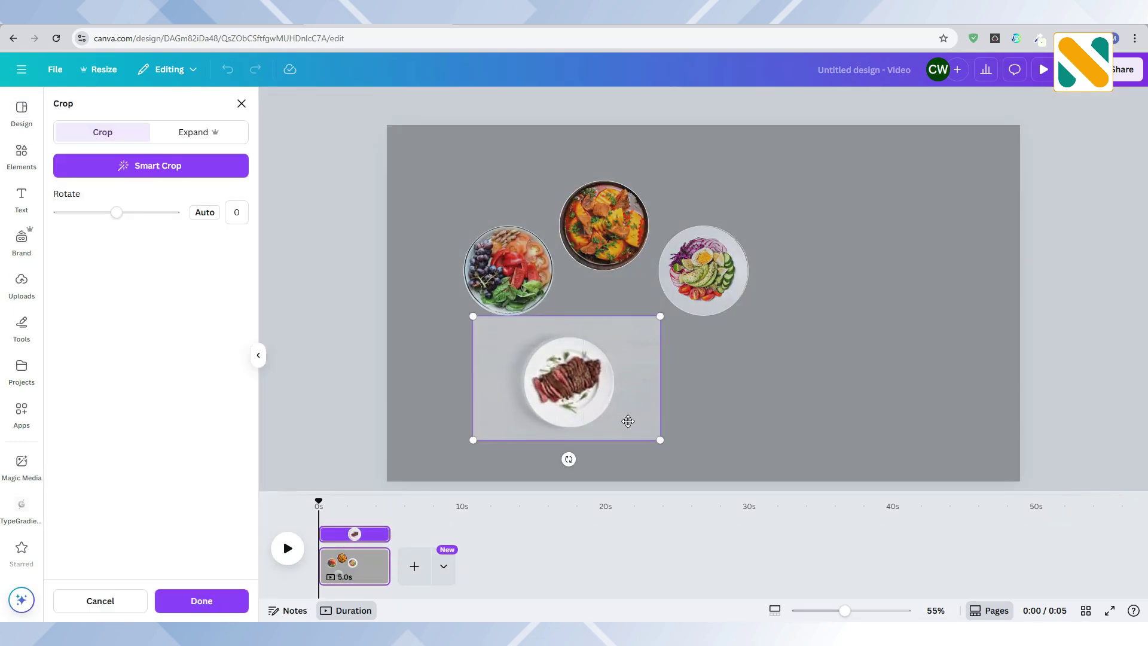
pyautogui.click(741, 375)
# Stack the stew, salad and steak plates exactly over the fruit plate, bringing the steak plate forward
pyautogui.moveTo(593, 244); pyautogui.dragTo(504, 278)
pyautogui.moveTo(730, 274); pyautogui.dragTo(533, 272)
pyautogui.moveTo(575, 400); pyautogui.dragTo(593, 300)
pyautogui.click(856, 104)
pyautogui.click(128, 167)
pyautogui.moveTo(615, 313); pyautogui.dragTo(524, 289)
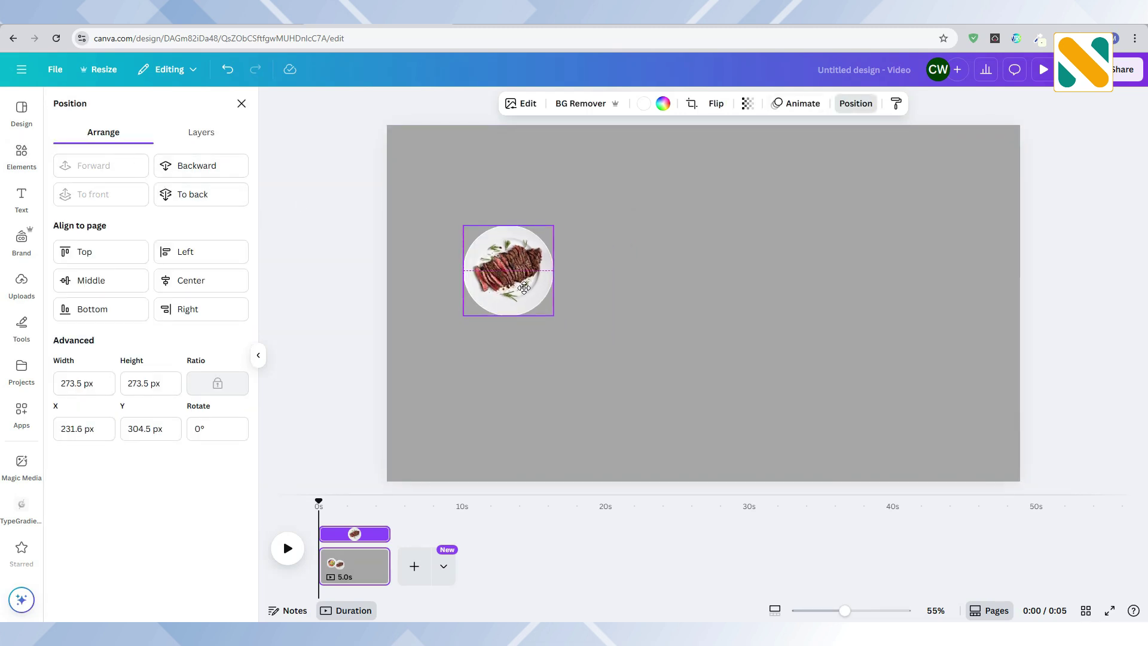
# Center the stacked plates on the page, enlarge them together and apply the Rotate animation effect to them
pyautogui.click(632, 277)
pyautogui.moveTo(632, 277); pyautogui.dragTo(696, 269)
pyautogui.moveTo(727, 318)
pyautogui.mouseDown()
pyautogui.moveTo(789, 358)
pyautogui.moveTo(718, 317)
pyautogui.moveTo(733, 325)
pyautogui.mouseUp()
pyautogui.click(720, 104)
pyautogui.scroll(-6, 122, 529)
pyautogui.click(97, 508)
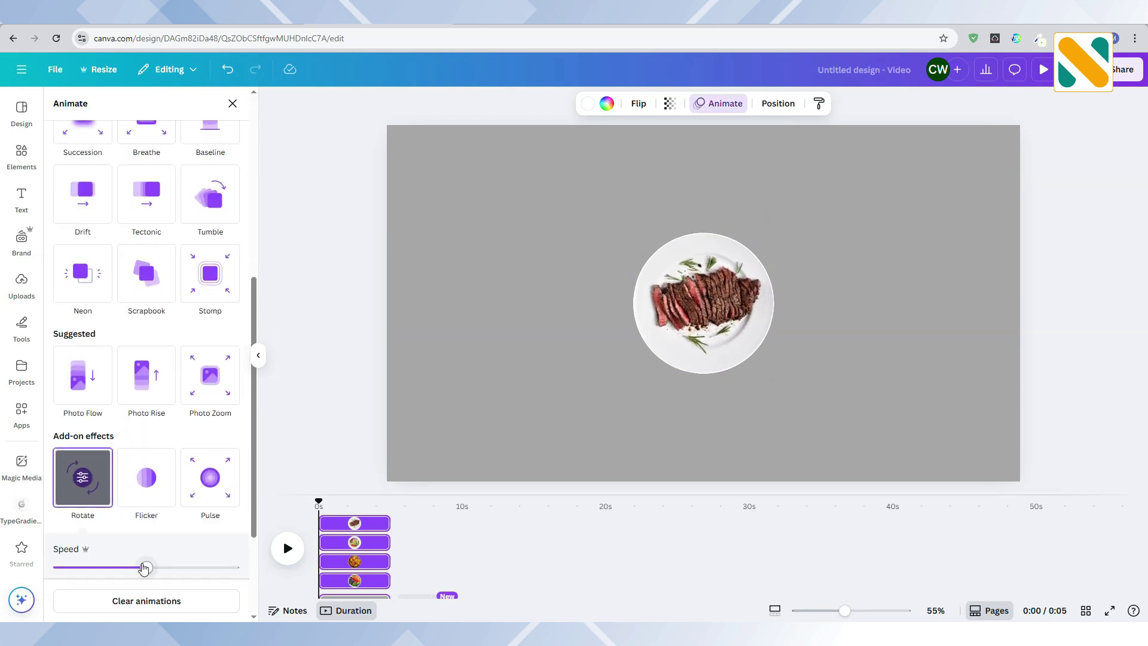
pyautogui.click(555, 391)
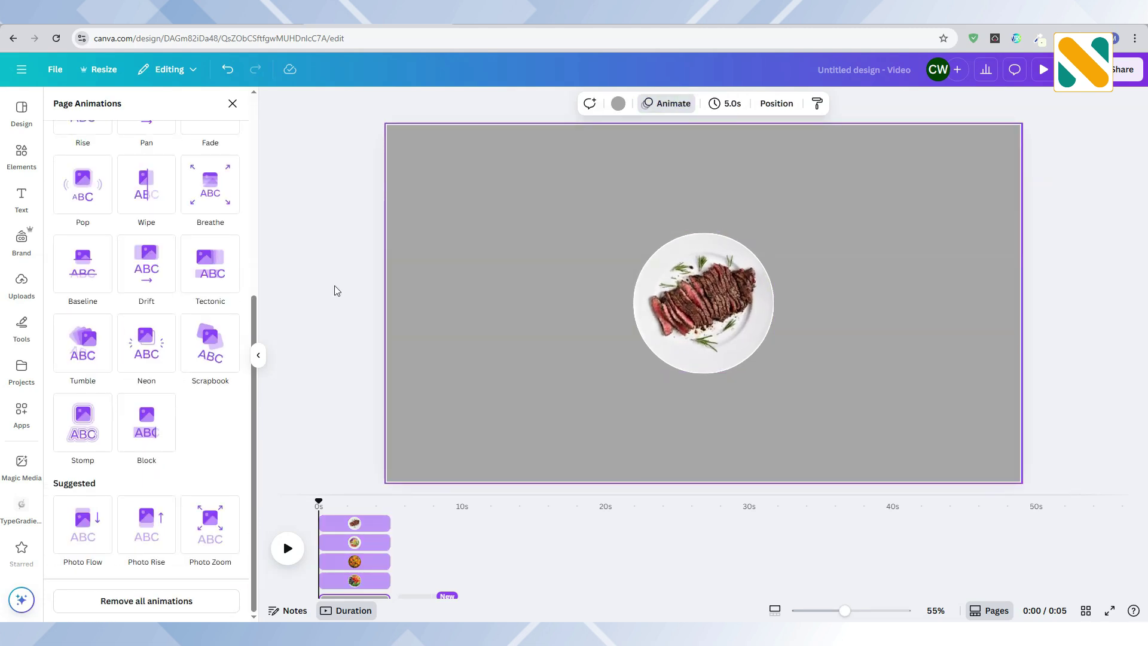
# Search the graphics for "circle" and add the thin black circle outline to the page
pyautogui.click(21, 169)
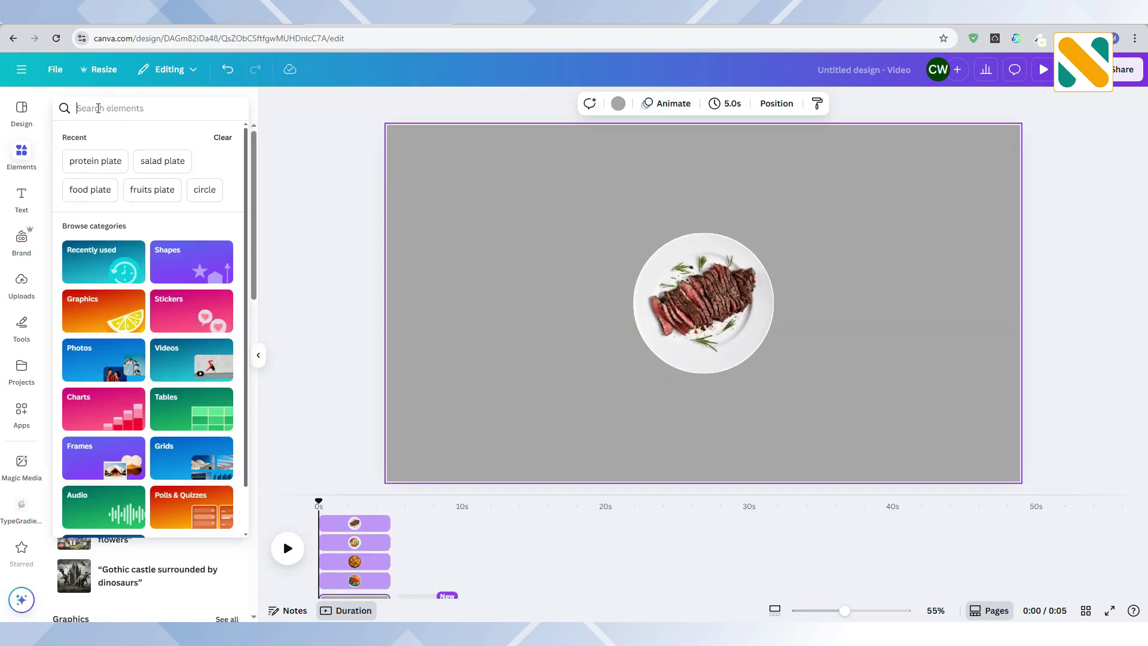
pyautogui.click(98, 109)
pyautogui.write('circle')
pyautogui.press('Return')
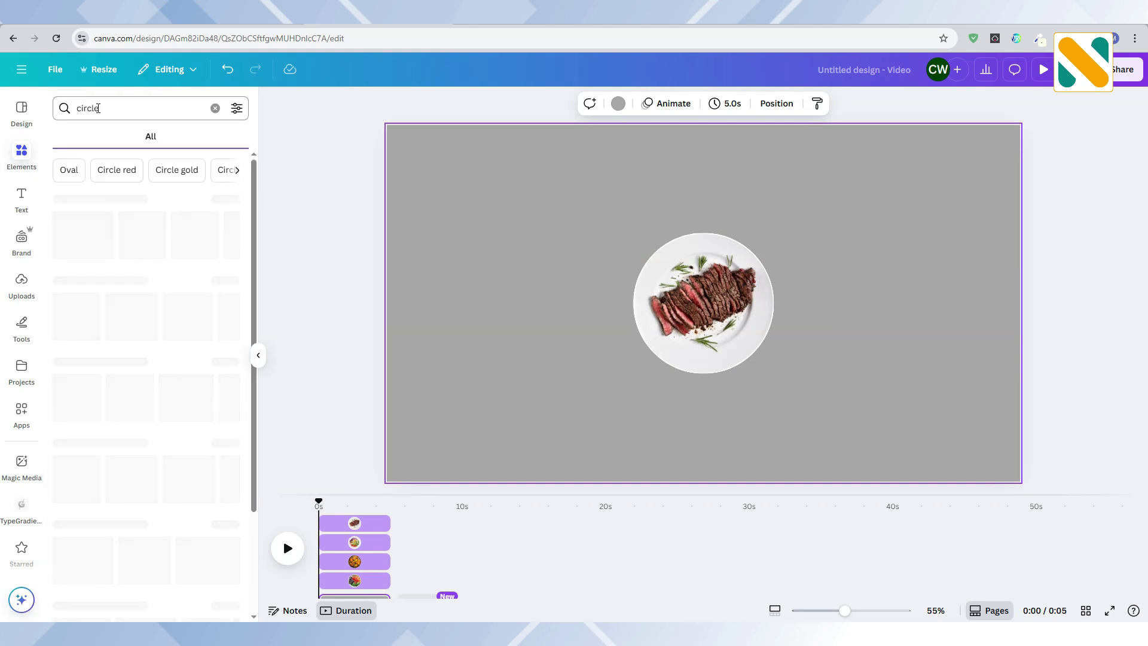
pyautogui.click(120, 139)
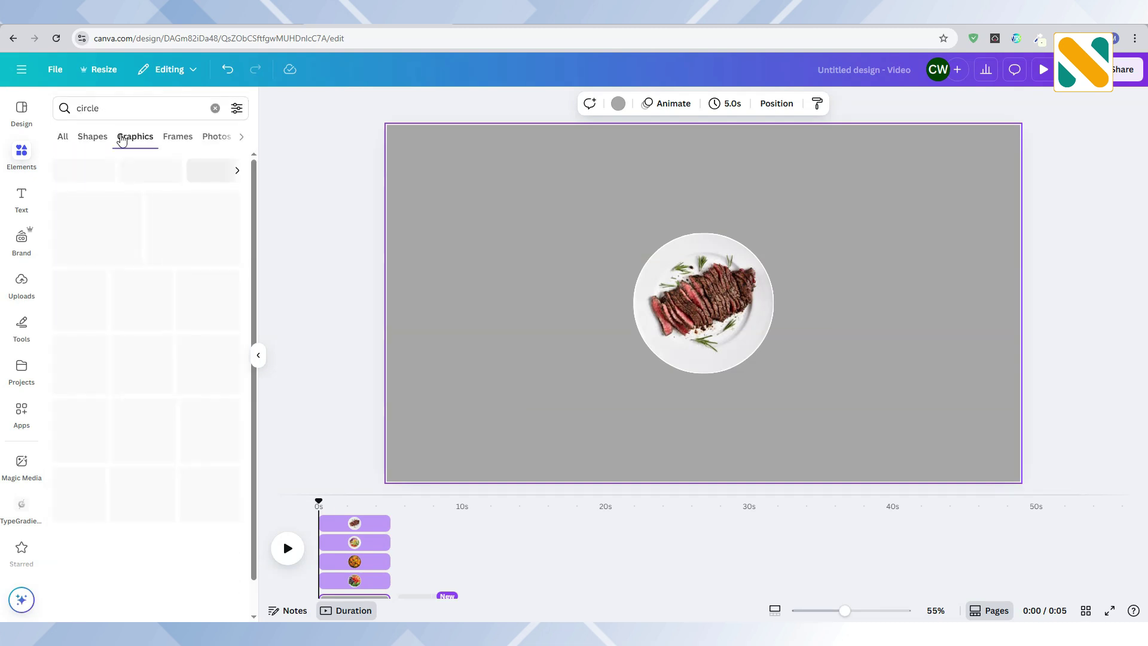
pyautogui.click(149, 350)
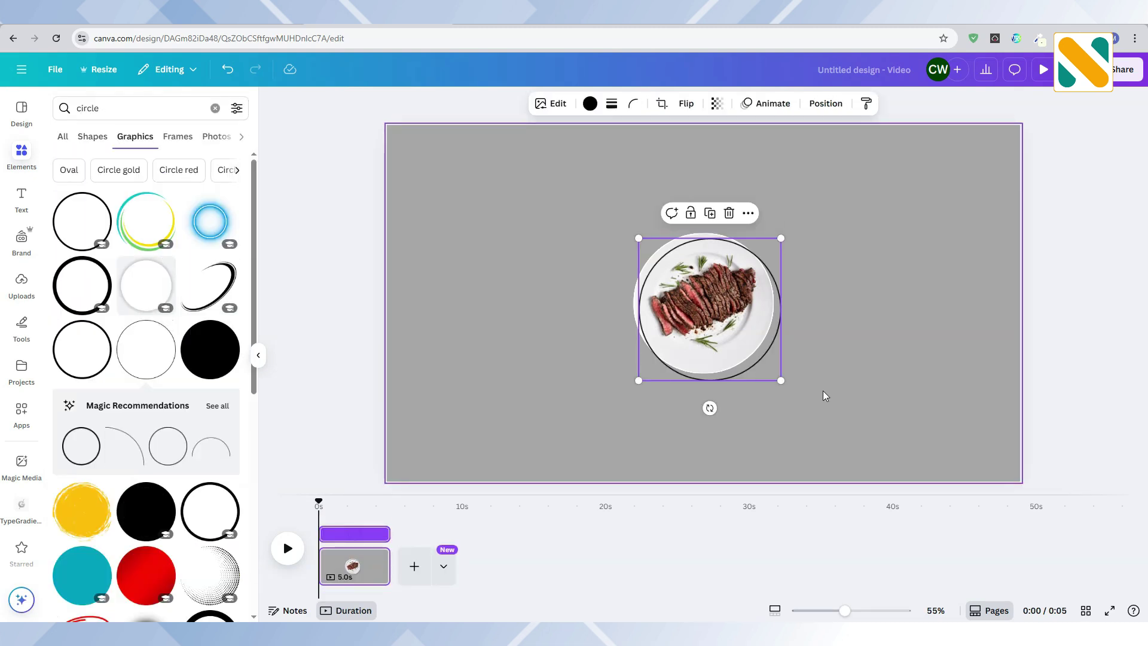
# Enlarge the circle outline slightly beyond the plate, center it around the plate and color it white
pyautogui.moveTo(781, 381); pyautogui.dragTo(793, 391)
pyautogui.moveTo(752, 358); pyautogui.dragTo(749, 357)
pyautogui.click(590, 104)
pyautogui.click(224, 490)
# Duplicate the white circle outline and resize and center it to form two concentric rings around the plate
pyautogui.click(704, 202)
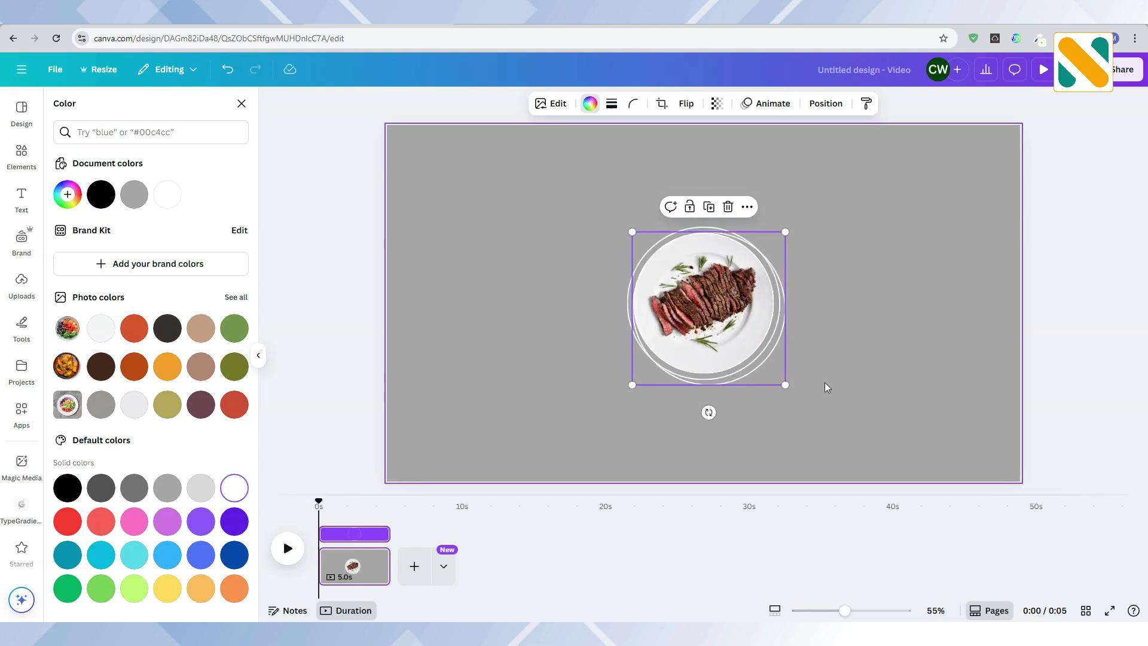
pyautogui.moveTo(785, 386)
pyautogui.mouseDown()
pyautogui.moveTo(797, 398)
pyautogui.moveTo(772, 357)
pyautogui.moveTo(770, 370)
pyautogui.mouseUp()
pyautogui.click(483, 330)
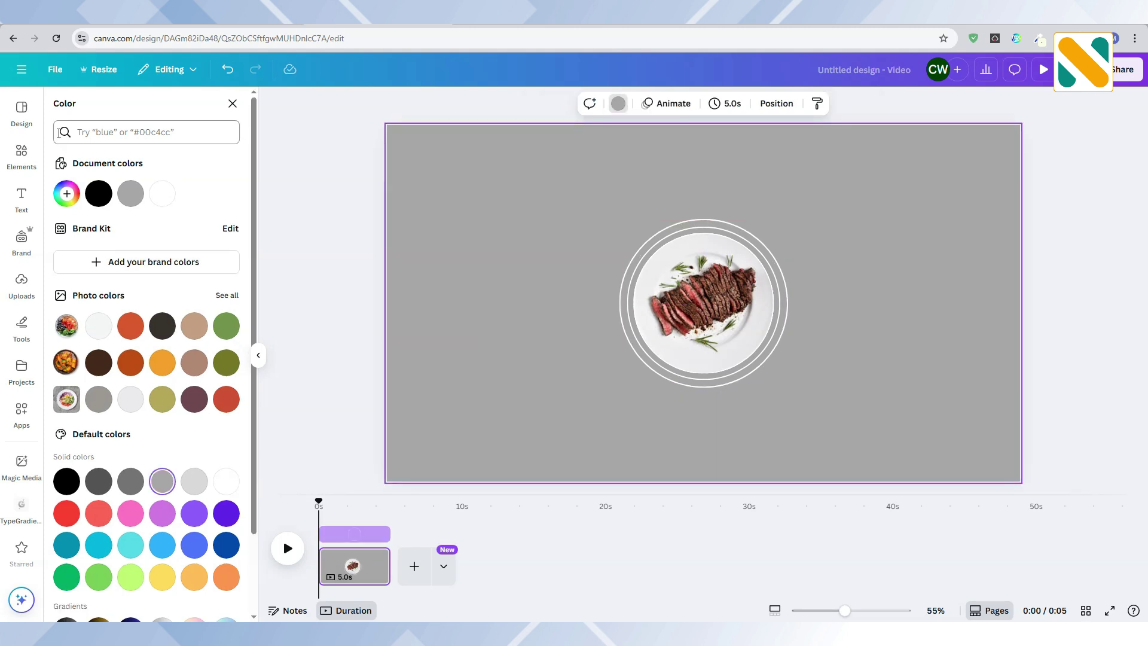
# Add a solid circle shape beside the plate and fill it with white
pyautogui.click(21, 157)
pyautogui.scroll(-10, 144, 311)
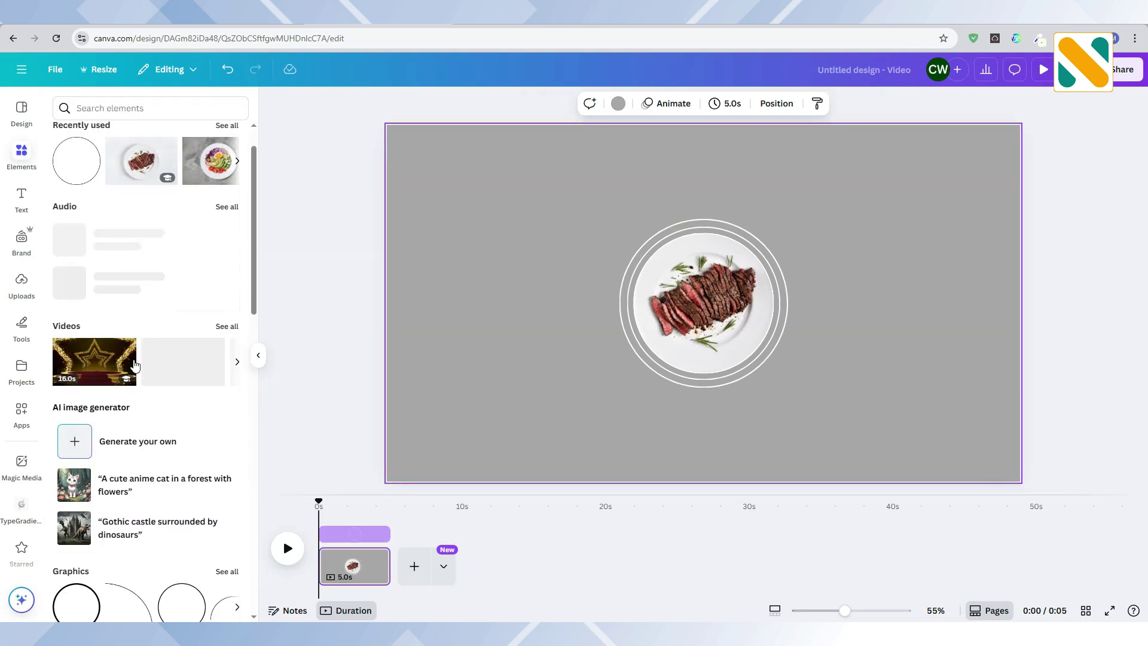
pyautogui.scroll(2, 201, 277)
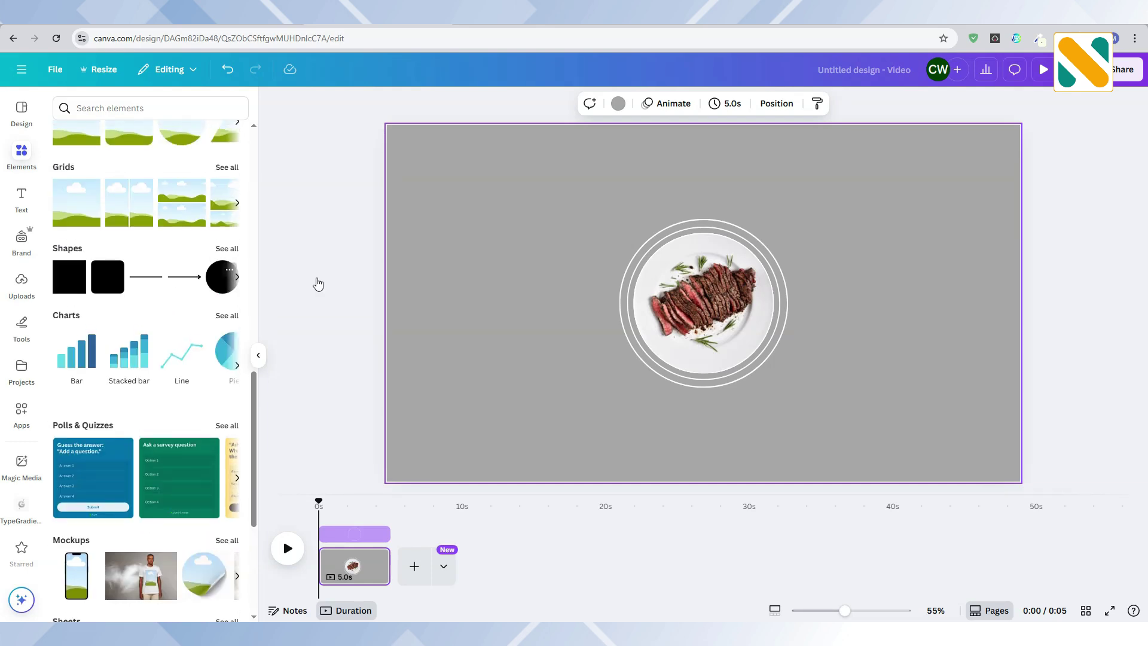
pyautogui.press('c')
pyautogui.moveTo(689, 302); pyautogui.dragTo(547, 269)
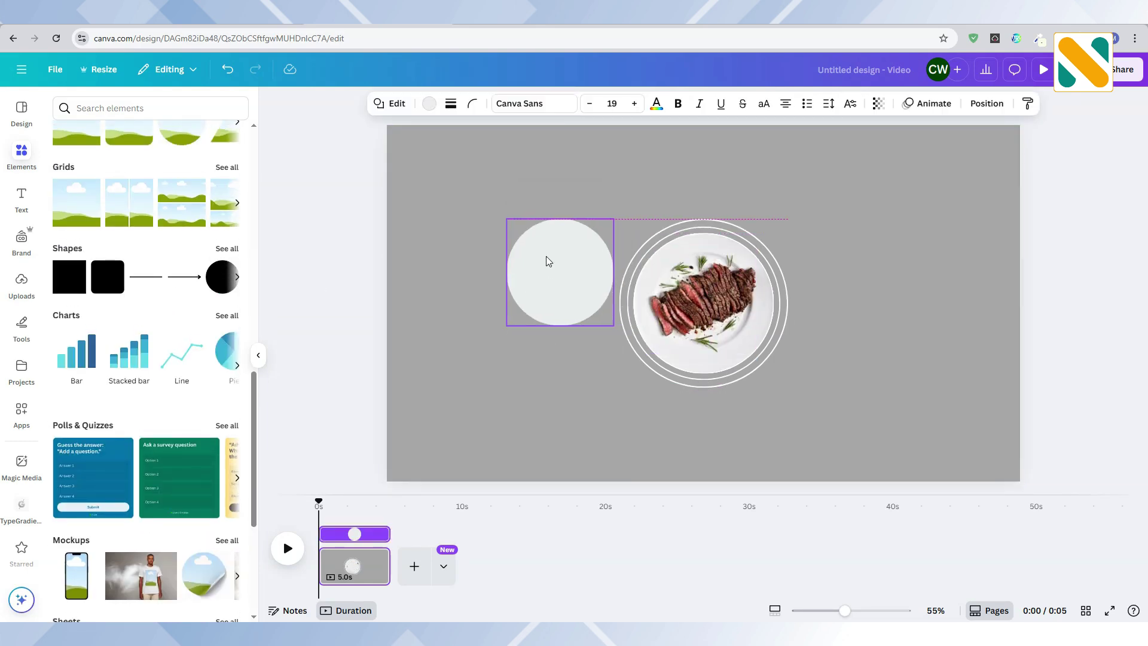
pyautogui.click(428, 104)
pyautogui.click(227, 481)
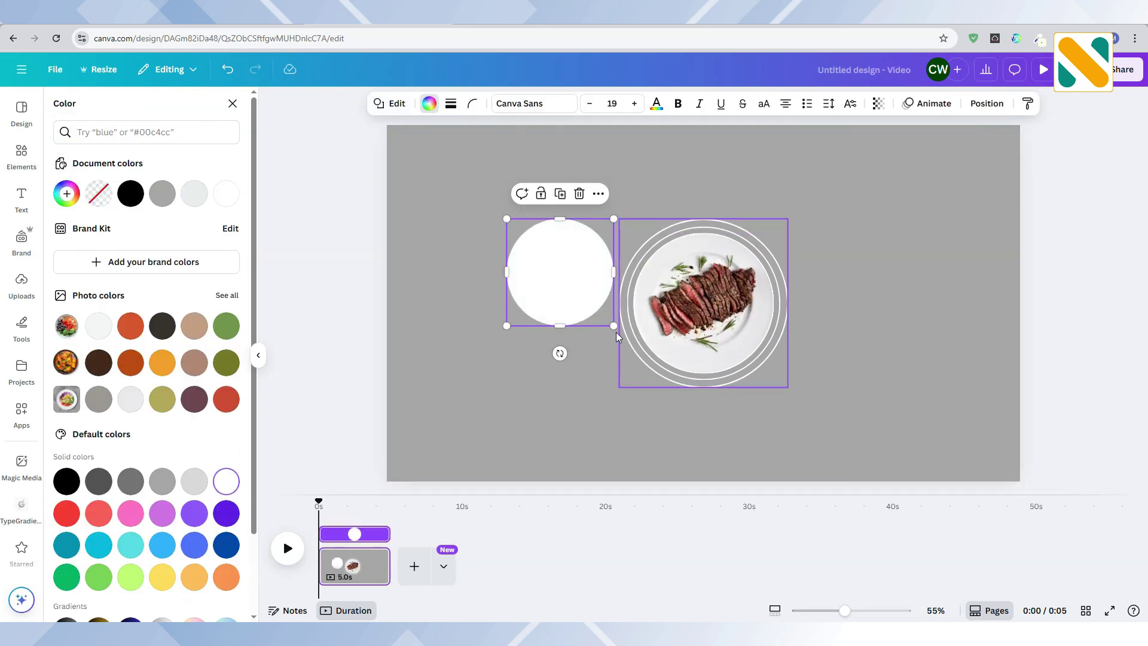
# Shrink the white circle to a small dot and center it on top of the outer ring
pyautogui.moveTo(613, 326); pyautogui.dragTo(516, 229)
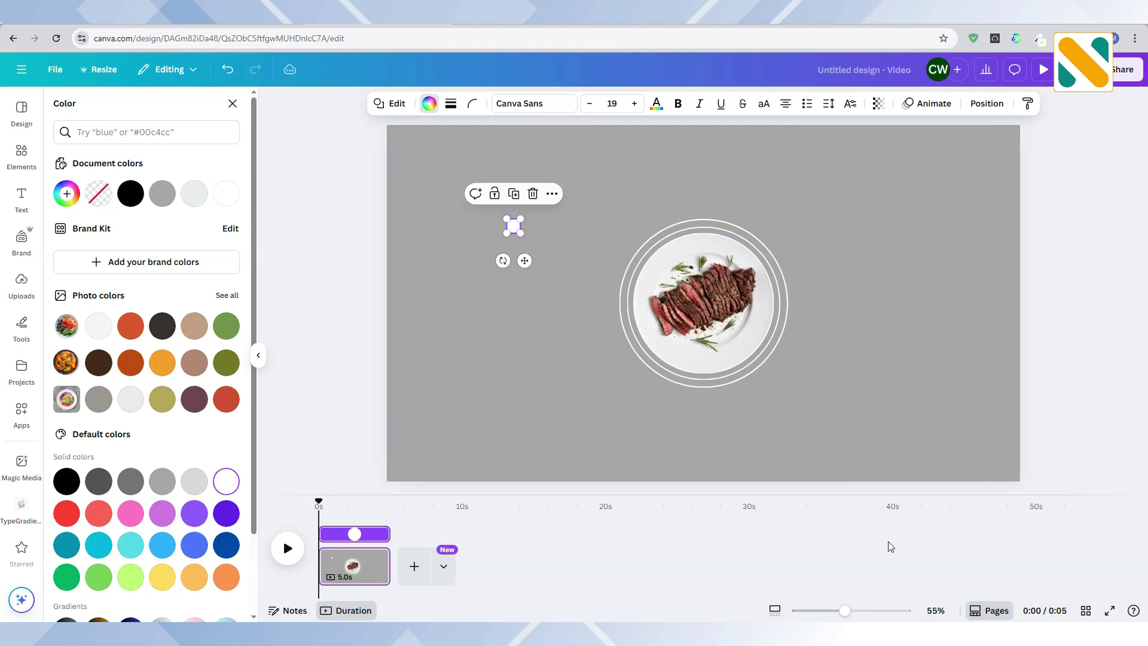
pyautogui.moveTo(847, 611); pyautogui.dragTo(869, 610)
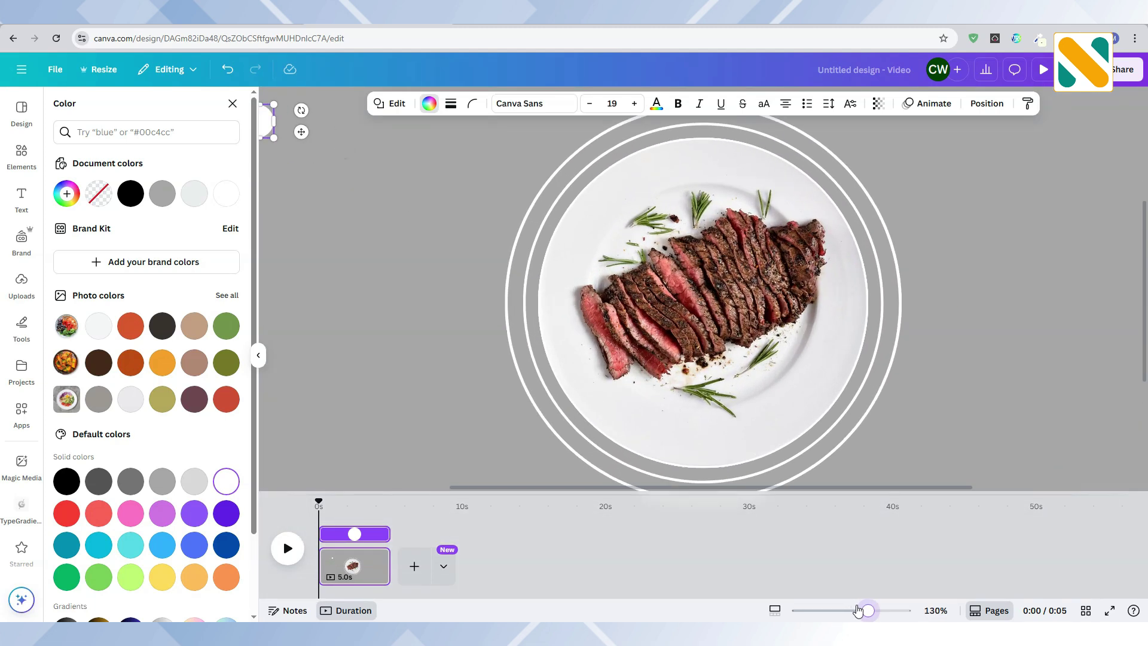
pyautogui.moveTo(438, 216); pyautogui.dragTo(684, 217)
pyautogui.scroll(3, 685, 299)
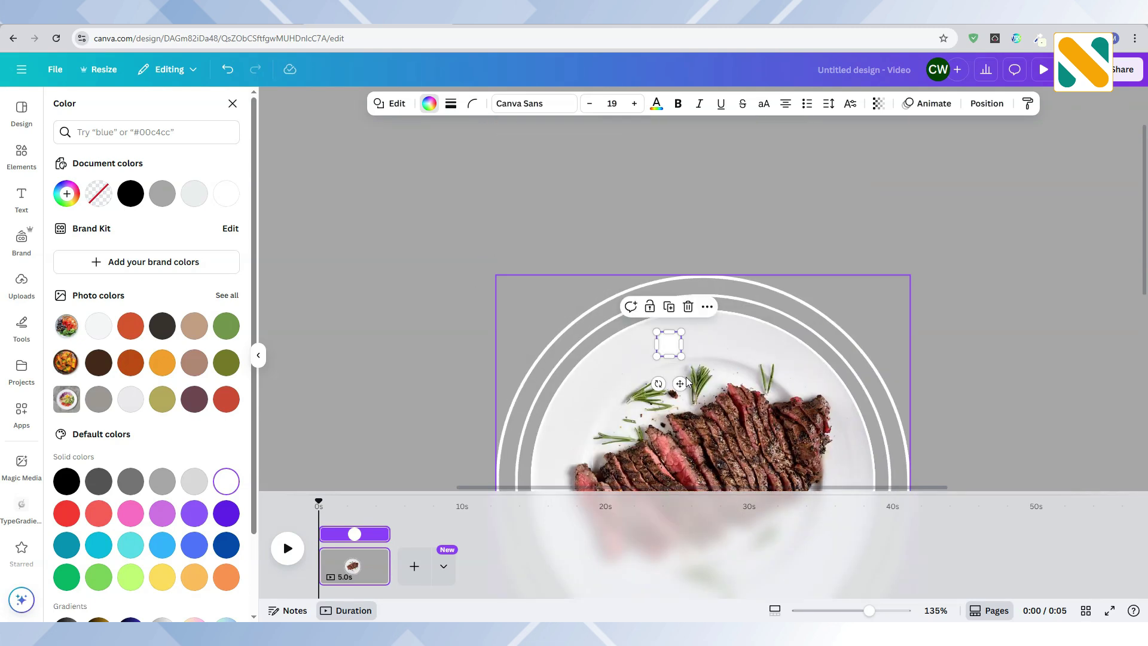
pyautogui.moveTo(681, 379); pyautogui.dragTo(718, 312)
# Group the white dot with the outer ring
pyautogui.click(871, 221)
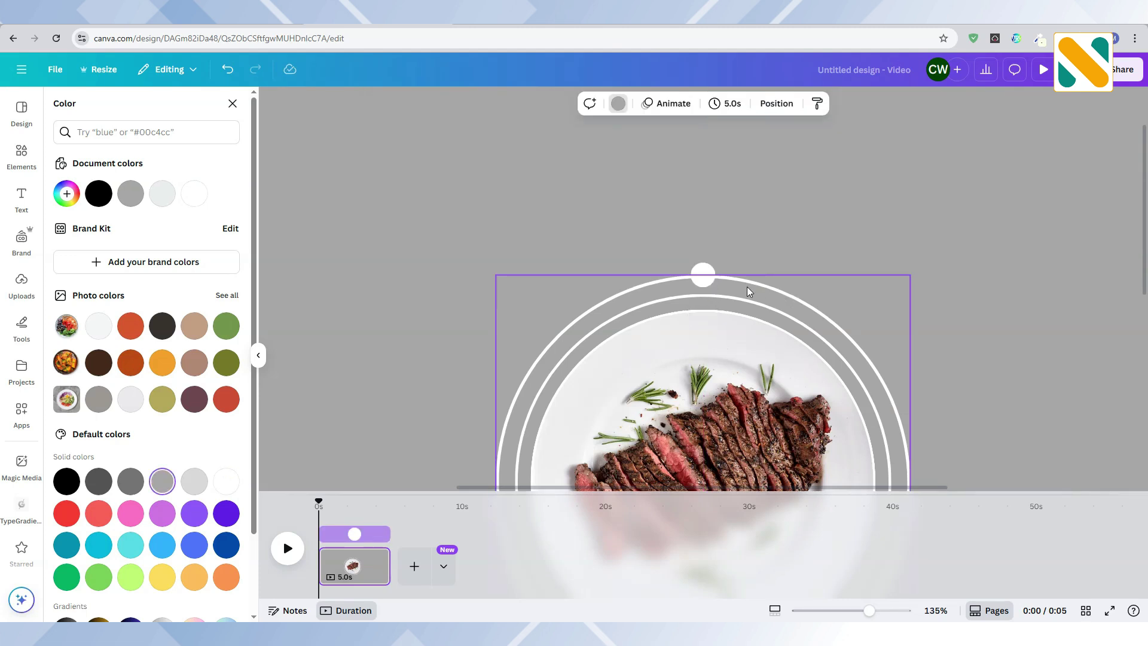
pyautogui.moveTo(669, 257); pyautogui.dragTo(736, 278)
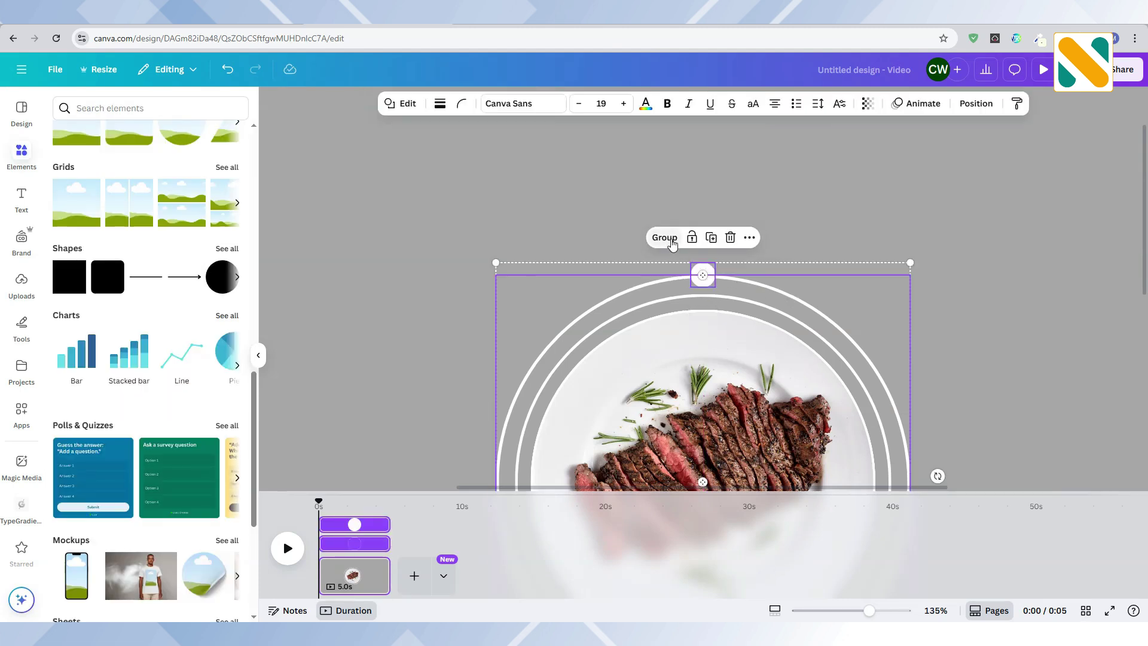
pyautogui.moveTo(877, 610); pyautogui.dragTo(845, 610)
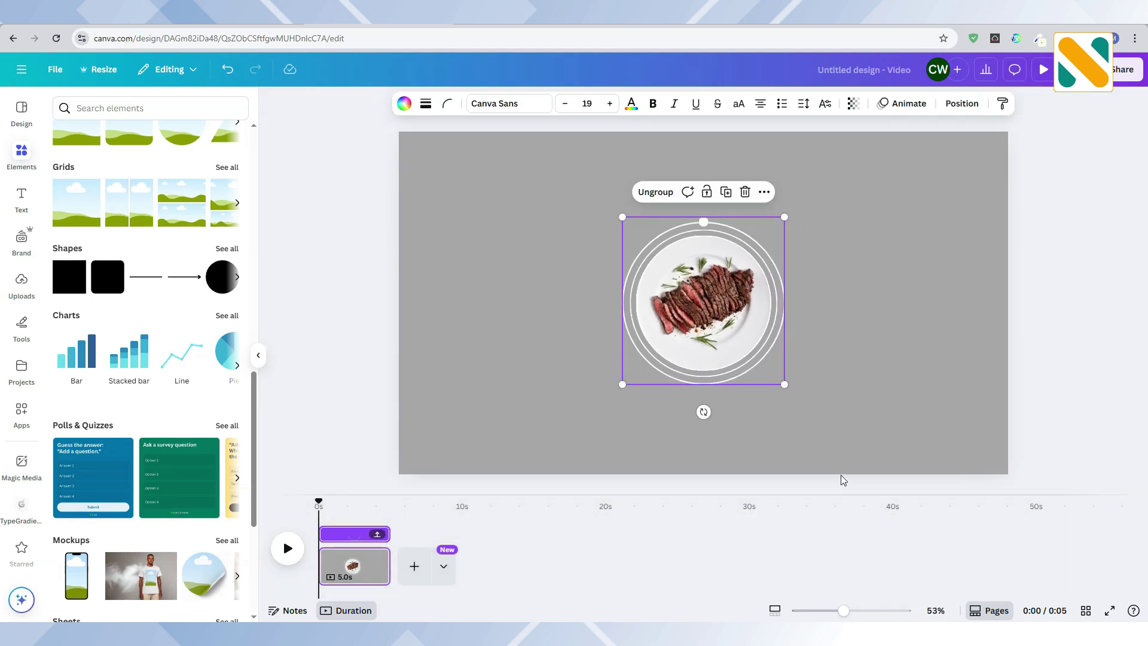
# Enlarge the plates and rings together and center them at the page's lower edge so only their upper half shows
pyautogui.hotkey('ctrl', 'shift', 'g')
pyautogui.moveTo(699, 353); pyautogui.dragTo(697, 500)
pyautogui.moveTo(782, 356); pyautogui.dragTo(930, 224)
pyautogui.moveTo(807, 382); pyautogui.dragTo(719, 467)
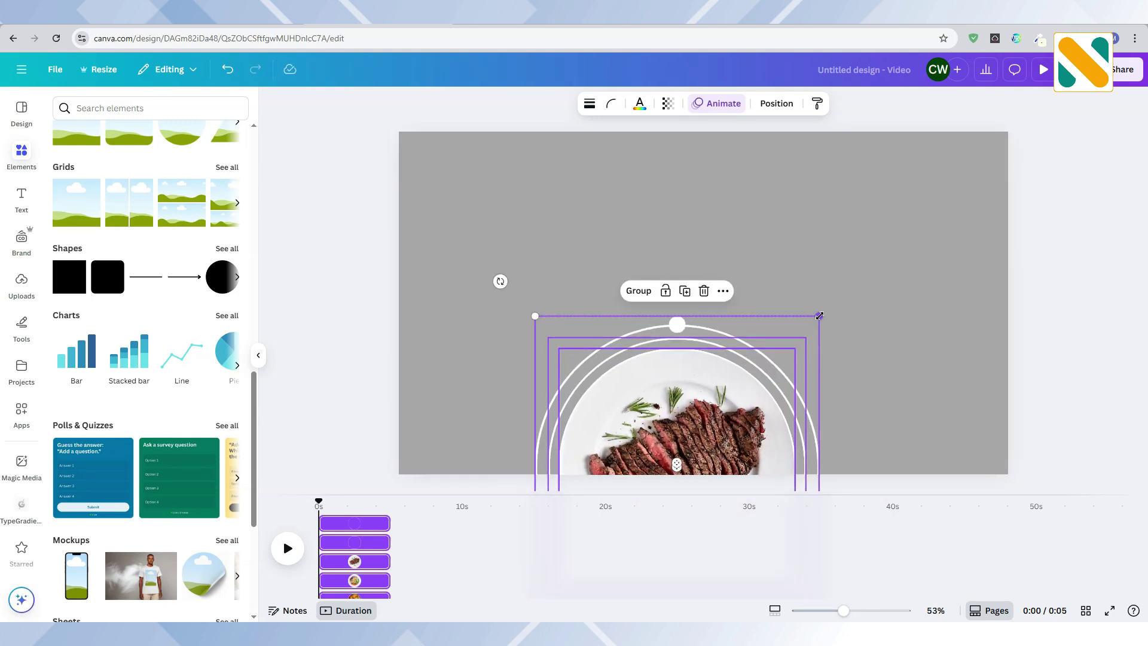
pyautogui.moveTo(819, 316); pyautogui.dragTo(879, 254)
pyautogui.moveTo(786, 368); pyautogui.dragTo(781, 395)
pyautogui.click(930, 354)
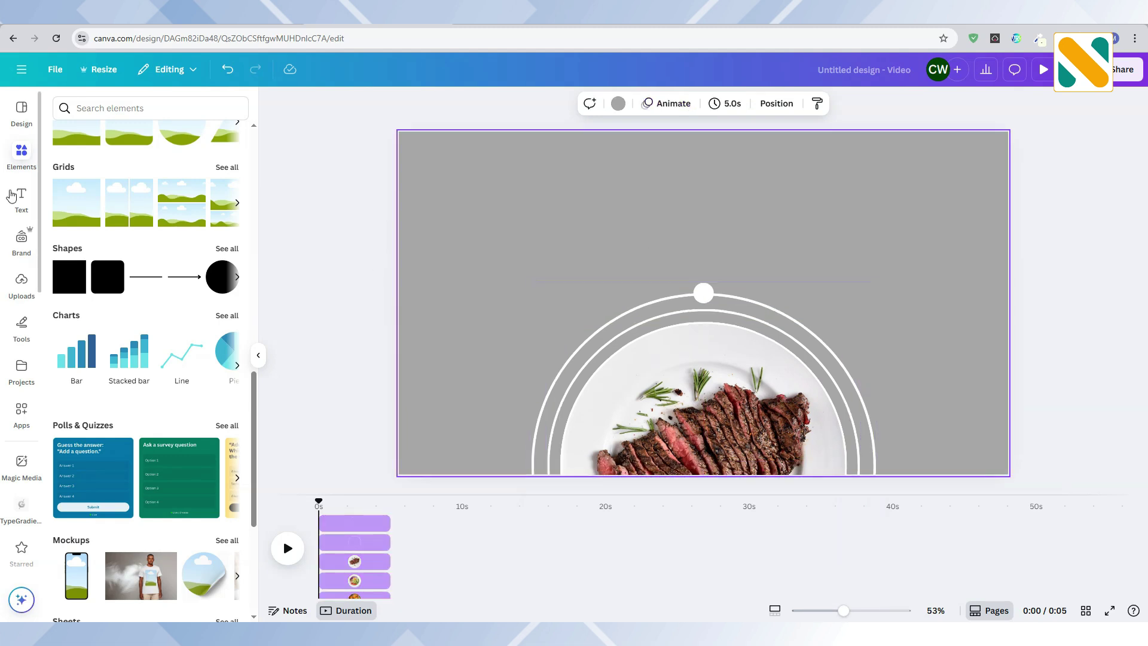
# Add a subheading reading "Protein Plate" and move it above the plate to the upper part of the page
pyautogui.click(23, 211)
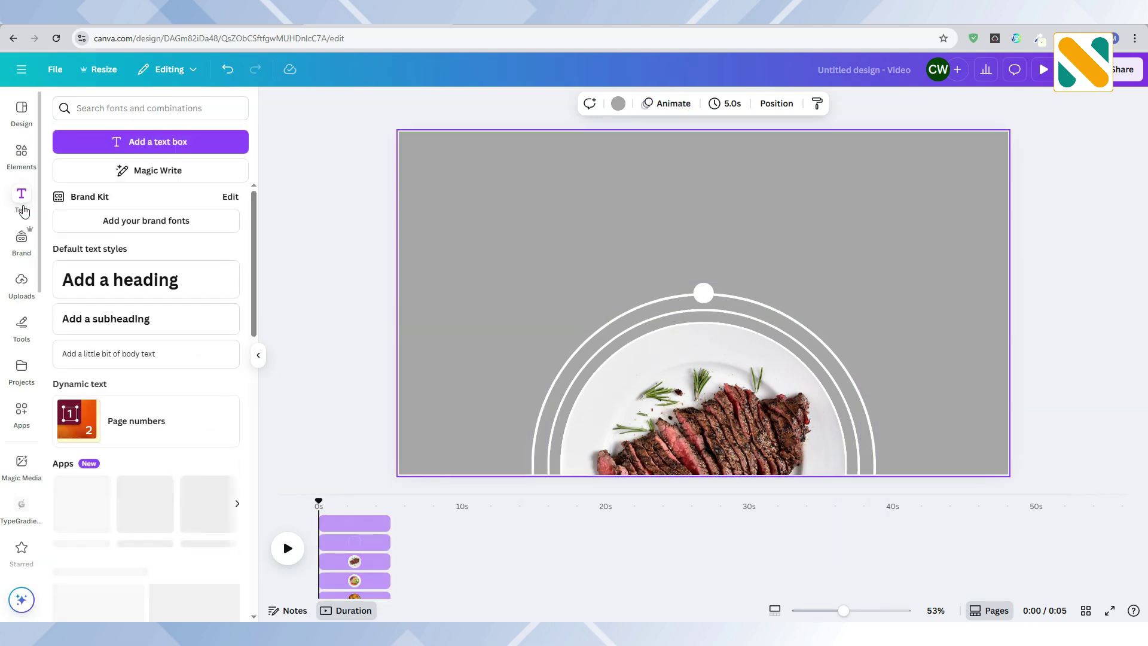
pyautogui.click(134, 321)
pyautogui.write('Prote')
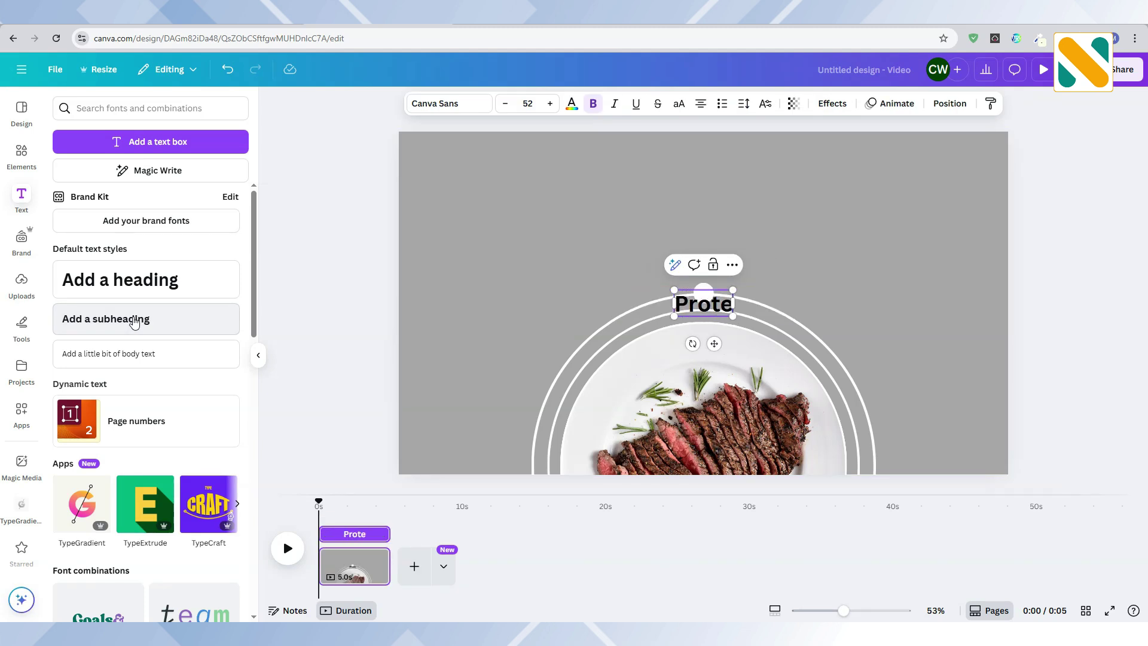
pyautogui.write('in Plate')
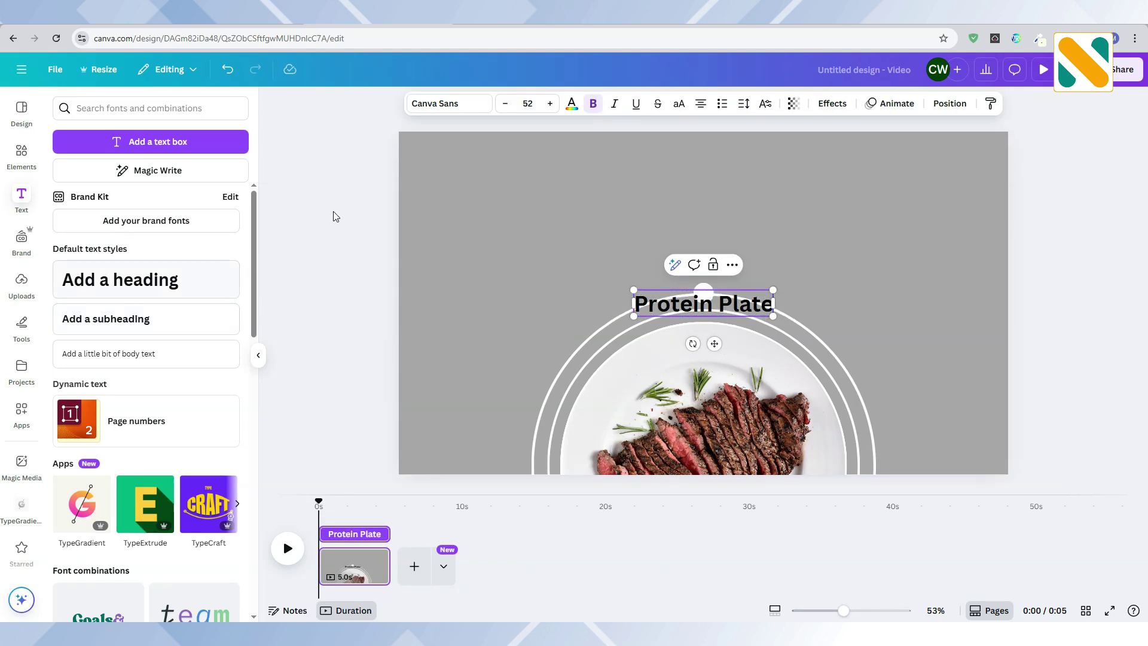
pyautogui.click(639, 241)
pyautogui.moveTo(639, 242); pyautogui.dragTo(634, 192)
# Color the "Protein Plate" title white, set its font to Gagalin, and enlarge it to size 63.9 near the page's upper edge
pyautogui.click(572, 103)
pyautogui.click(226, 479)
pyautogui.click(433, 103)
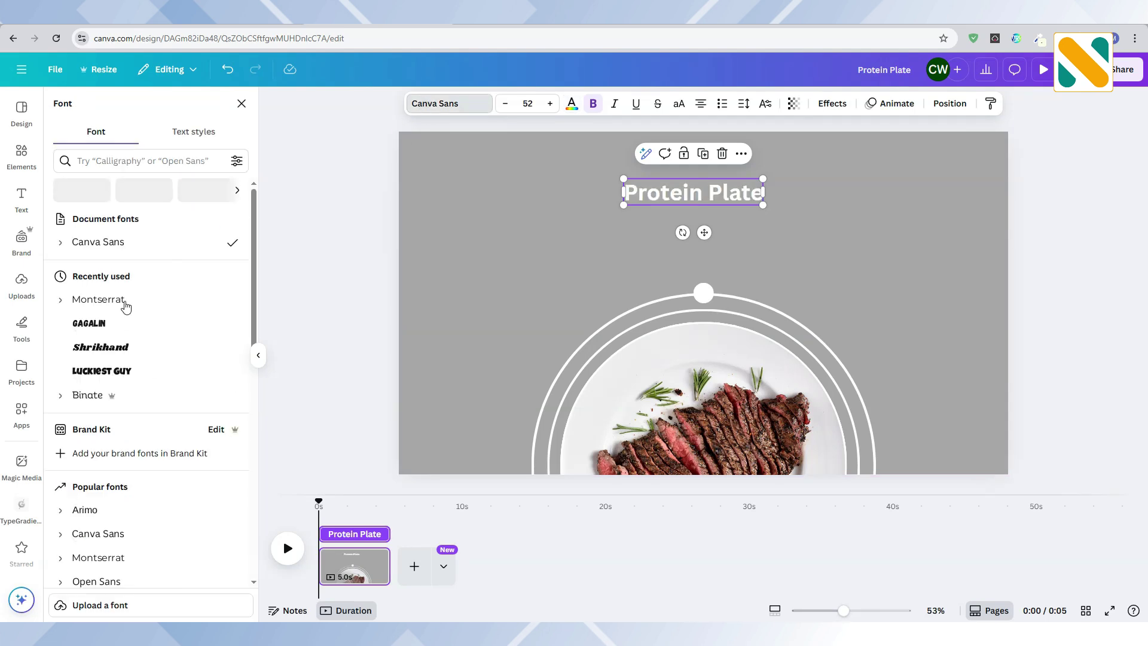
pyautogui.scroll(-2, 125, 335)
pyautogui.click(125, 358)
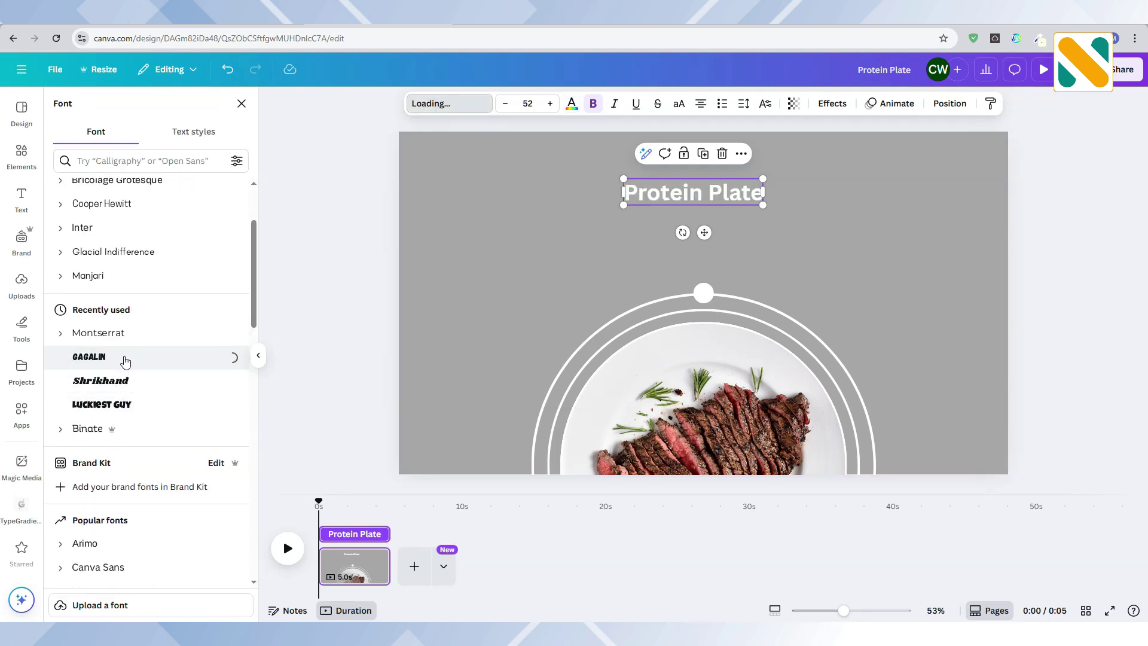
pyautogui.moveTo(763, 205); pyautogui.dragTo(727, 175)
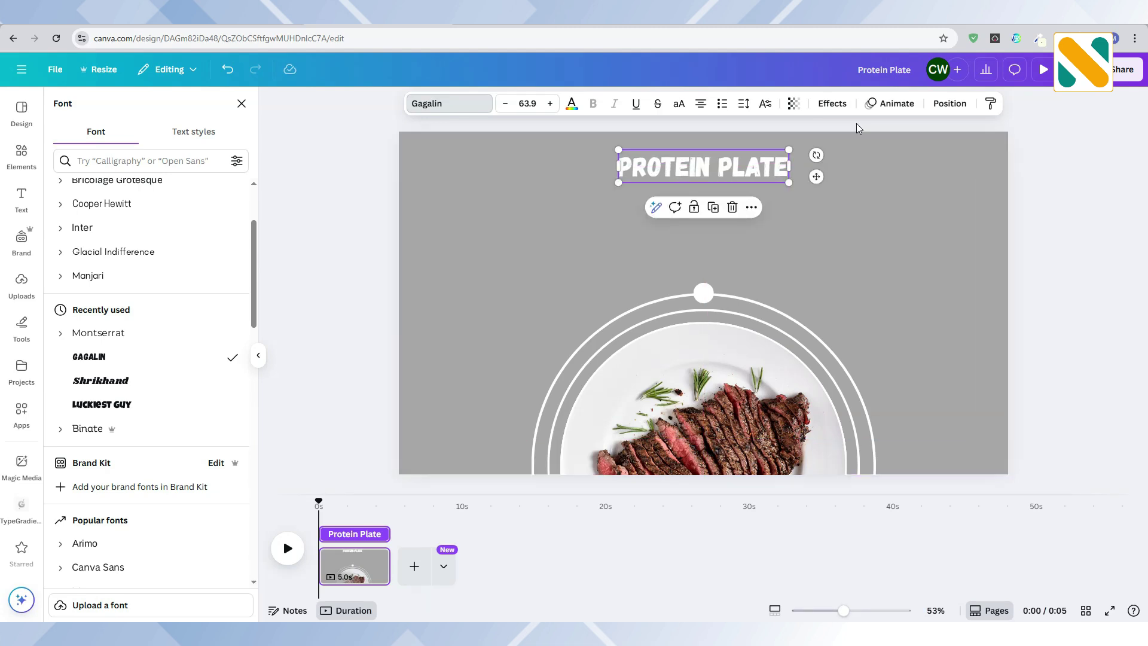
# Apply the Blur animation on enter to the title with the speed raised to maximum and the Line writing style
pyautogui.click(896, 105)
pyautogui.scroll(-5, 173, 395)
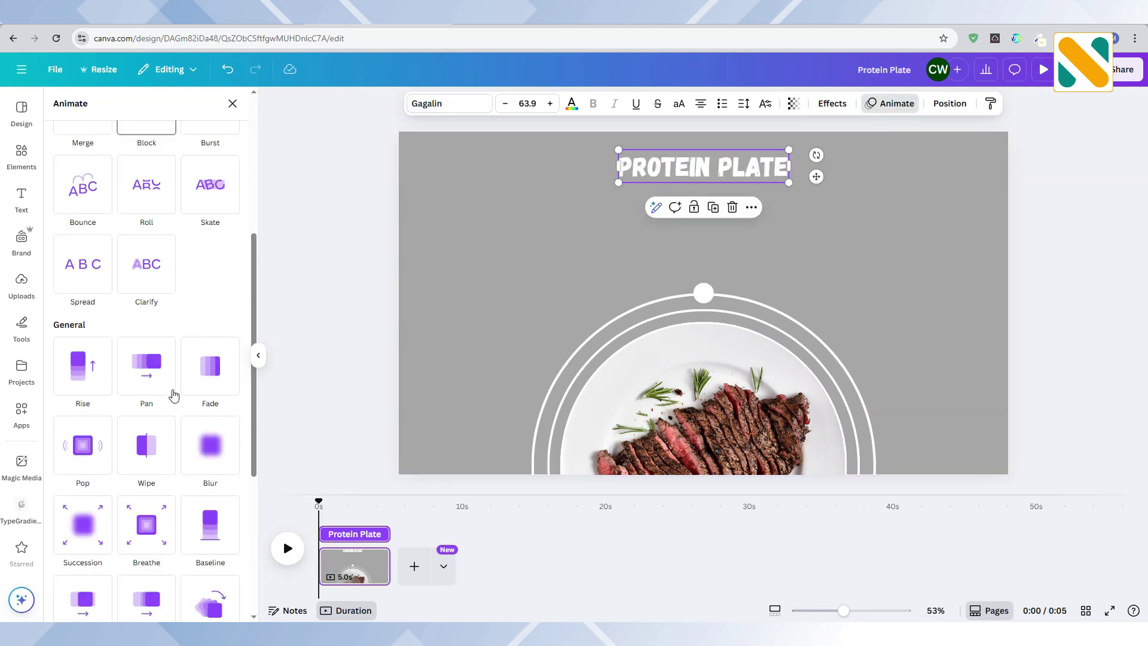
pyautogui.scroll(-1, 179, 389)
pyautogui.click(213, 387)
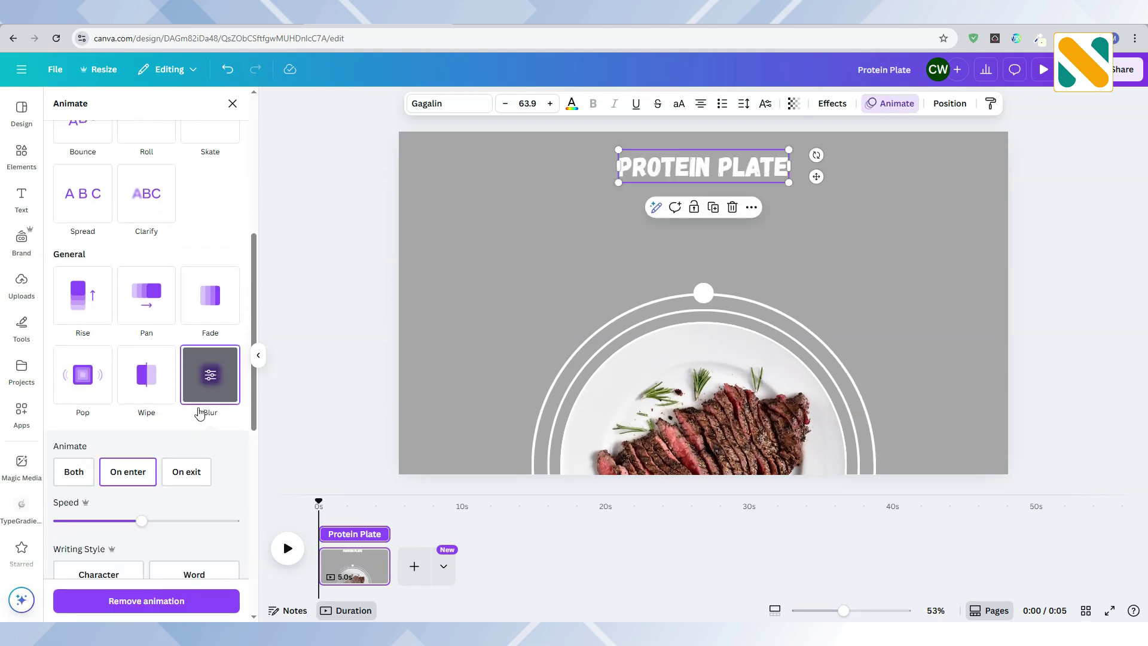
pyautogui.scroll(-2, 174, 467)
pyautogui.moveTo(142, 401); pyautogui.dragTo(361, 396)
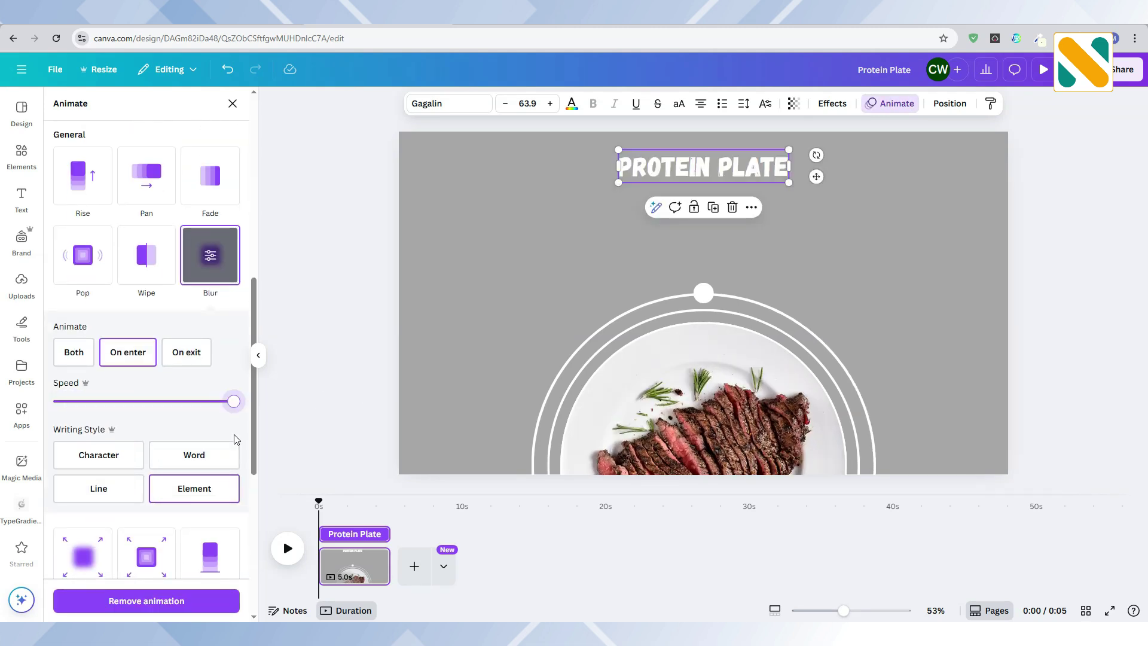
pyautogui.click(118, 491)
pyautogui.click(375, 329)
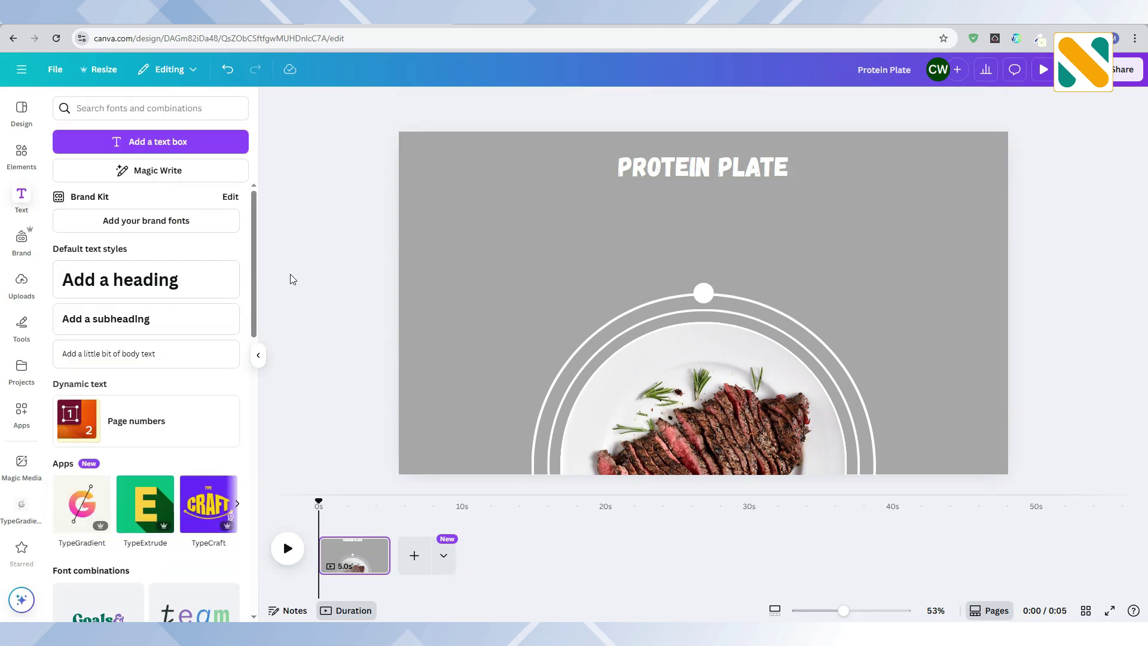
# Add a Lorem Ipsum paragraph ending in "industry's standard dummy", shrink it to size 12.5 and place it between the title and the plate
pyautogui.click(154, 339)
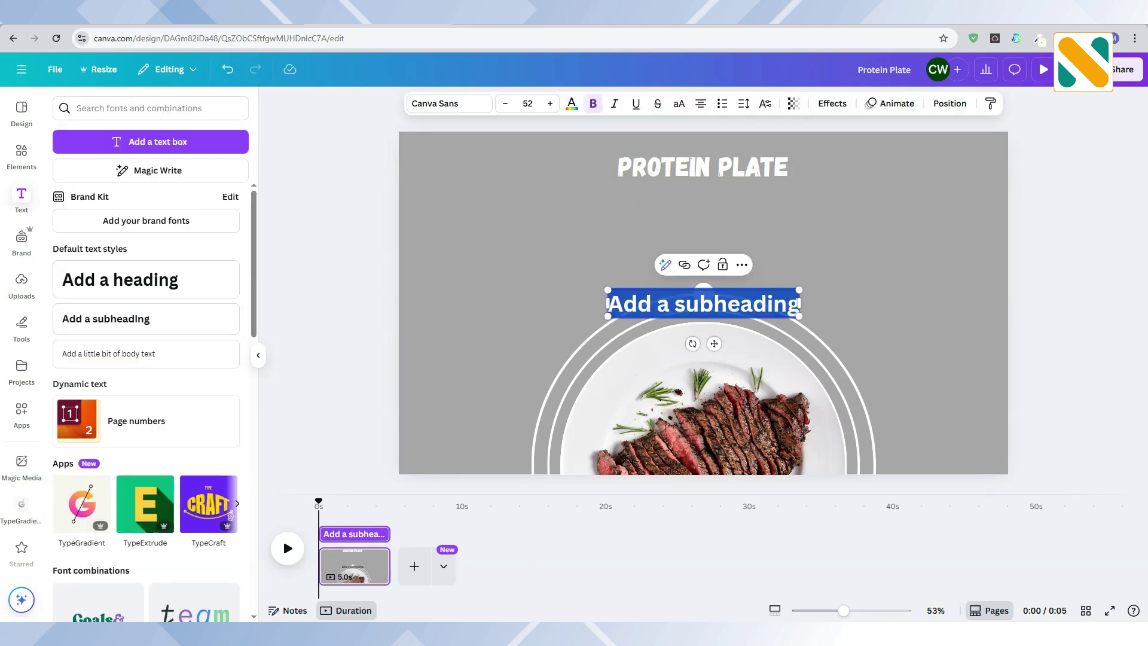
pyautogui.write("Lorem Ipsum is simply dummy text of the printing and typesetting industry. Lorem Ipsum has been the industry's standard dummy")
pyautogui.click(815, 272)
pyautogui.moveTo(815, 332); pyautogui.dragTo(792, 276)
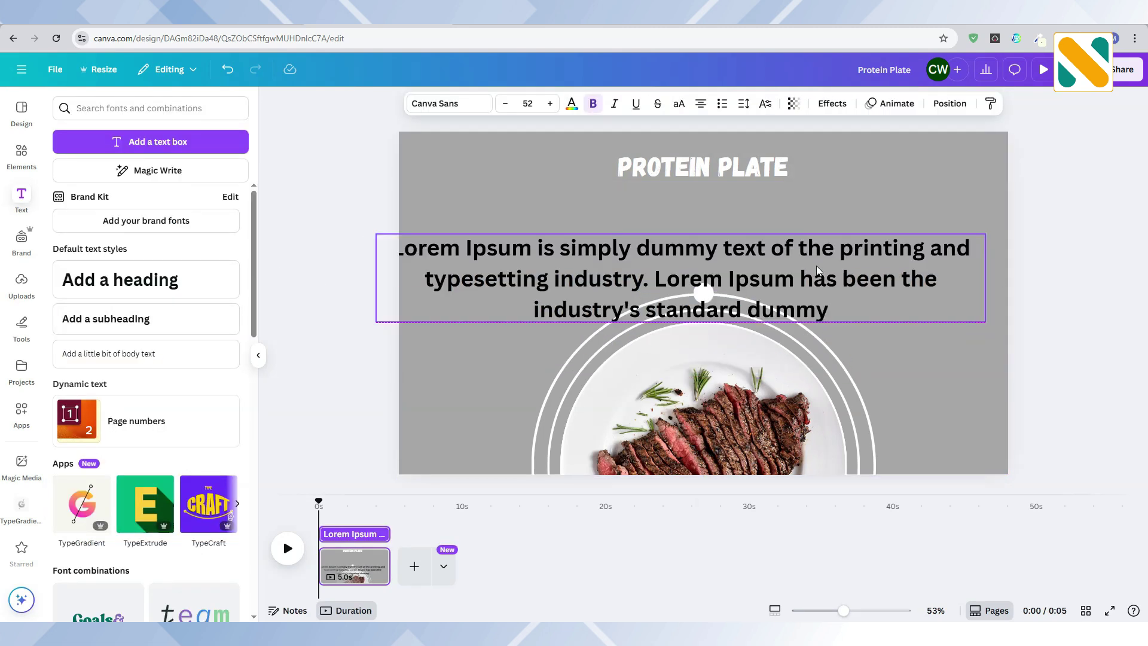
pyautogui.moveTo(979, 322); pyautogui.dragTo(906, 297)
pyautogui.moveTo(602, 228); pyautogui.dragTo(520, 229)
pyautogui.moveTo(516, 245); pyautogui.dragTo(673, 246)
# Color the Lorem Ipsum paragraph white and set its font to Montserrat Medium
pyautogui.click(571, 103)
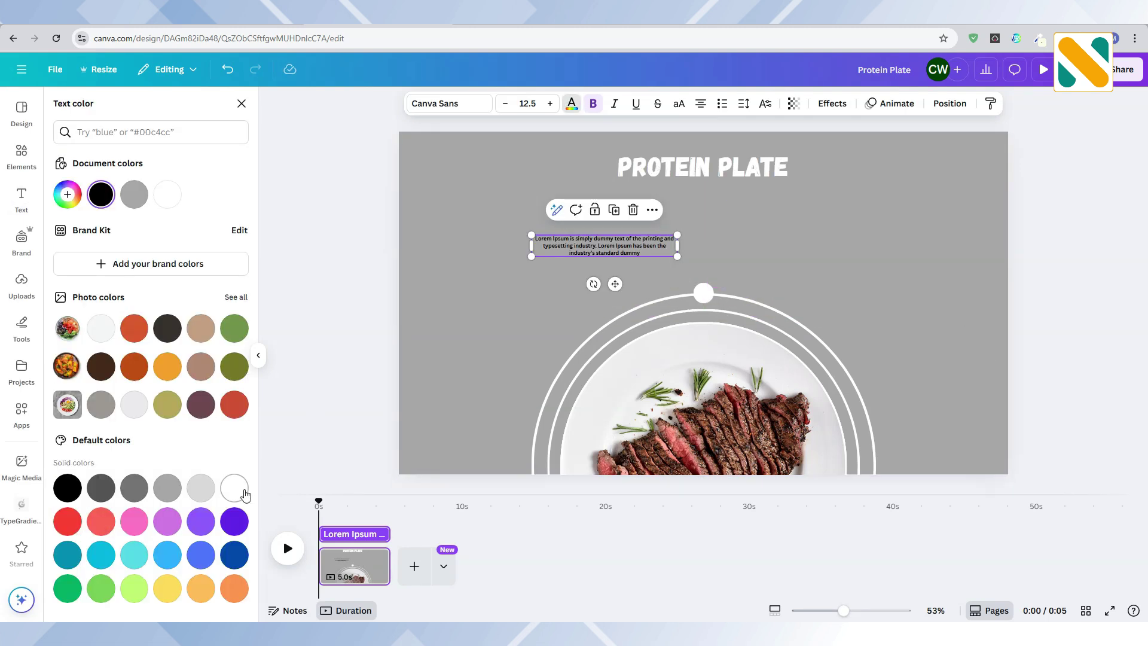
pyautogui.click(226, 479)
pyautogui.click(449, 103)
pyautogui.click(148, 160)
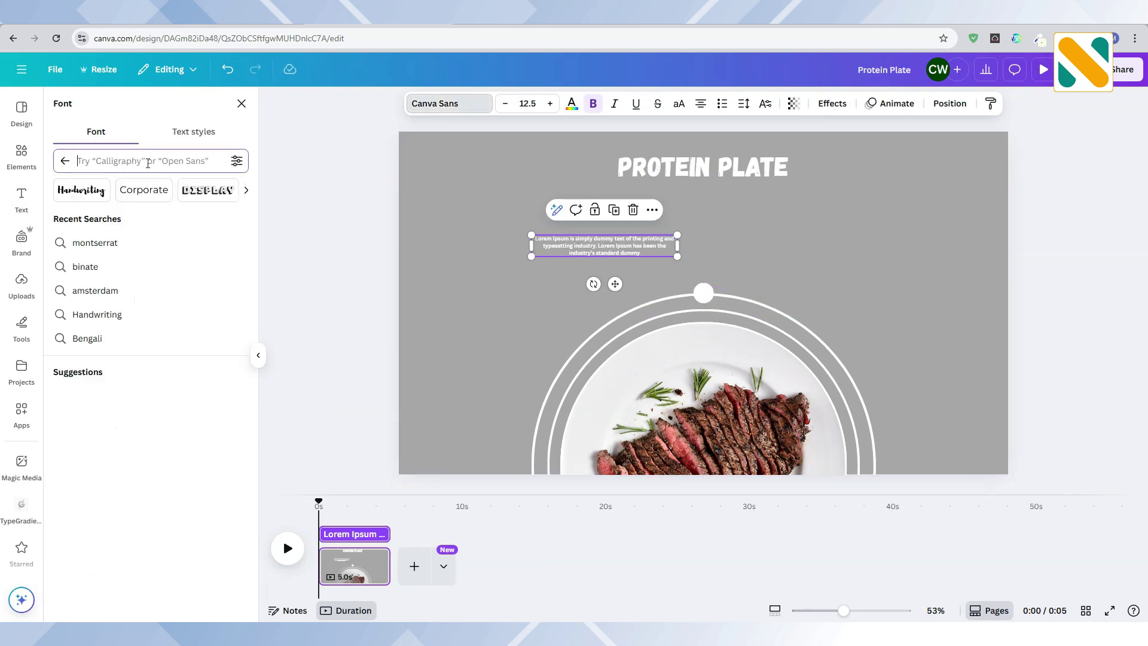
pyautogui.write('montserrat')
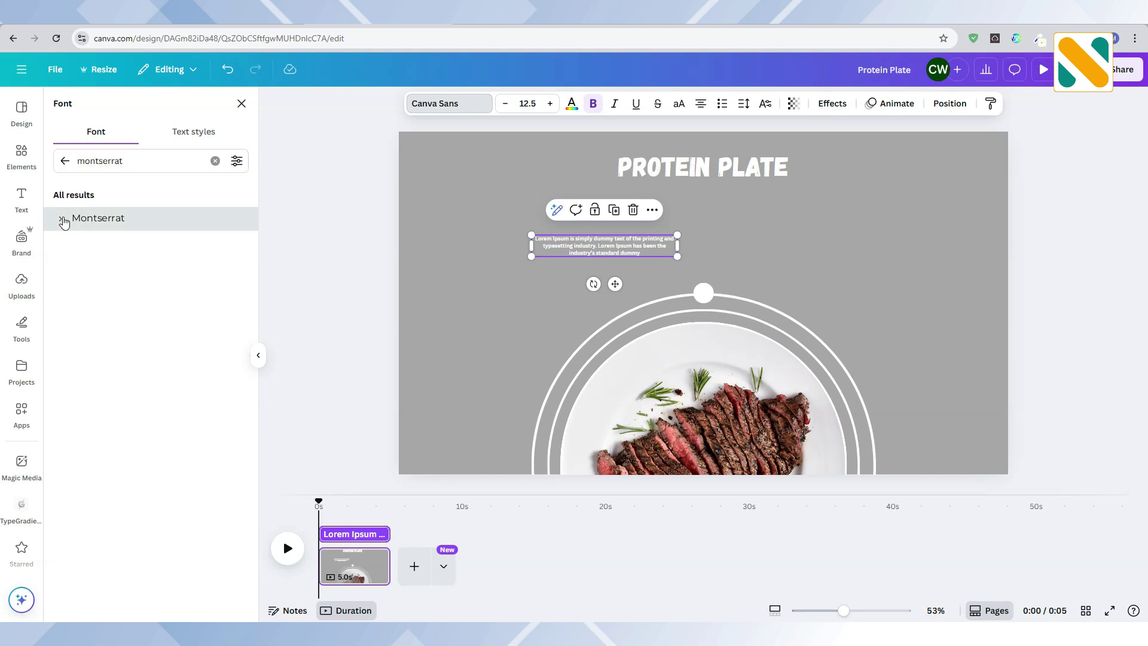
pyautogui.click(62, 219)
pyautogui.click(113, 336)
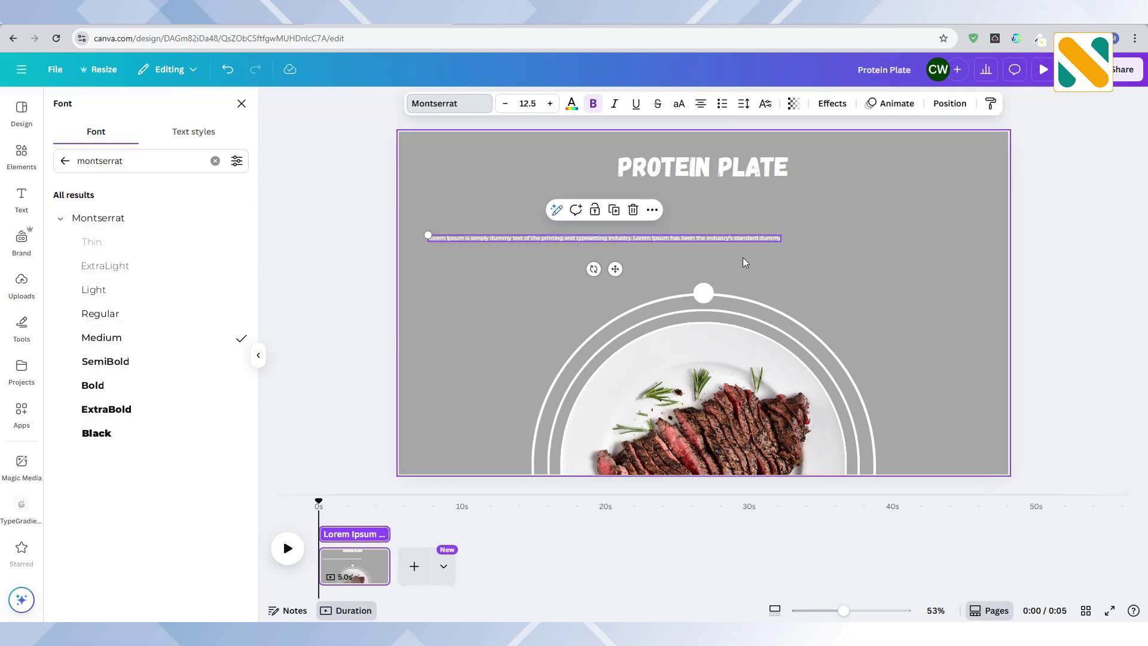
# Enlarge the paragraph to size 26.1, wrap it into three lines and center it directly under the title
pyautogui.moveTo(781, 241); pyautogui.dragTo(755, 274)
pyautogui.moveTo(659, 248); pyautogui.dragTo(764, 202)
pyautogui.click(714, 162)
# Duplicate the paragraph below itself and replace its text with the widely spaced names Protein Plate, Salad Plate, Food Plate and Fruits Plate
pyautogui.moveTo(672, 239); pyautogui.dragTo(585, 296)
pyautogui.doubleClick(673, 273)
pyautogui.write('P')
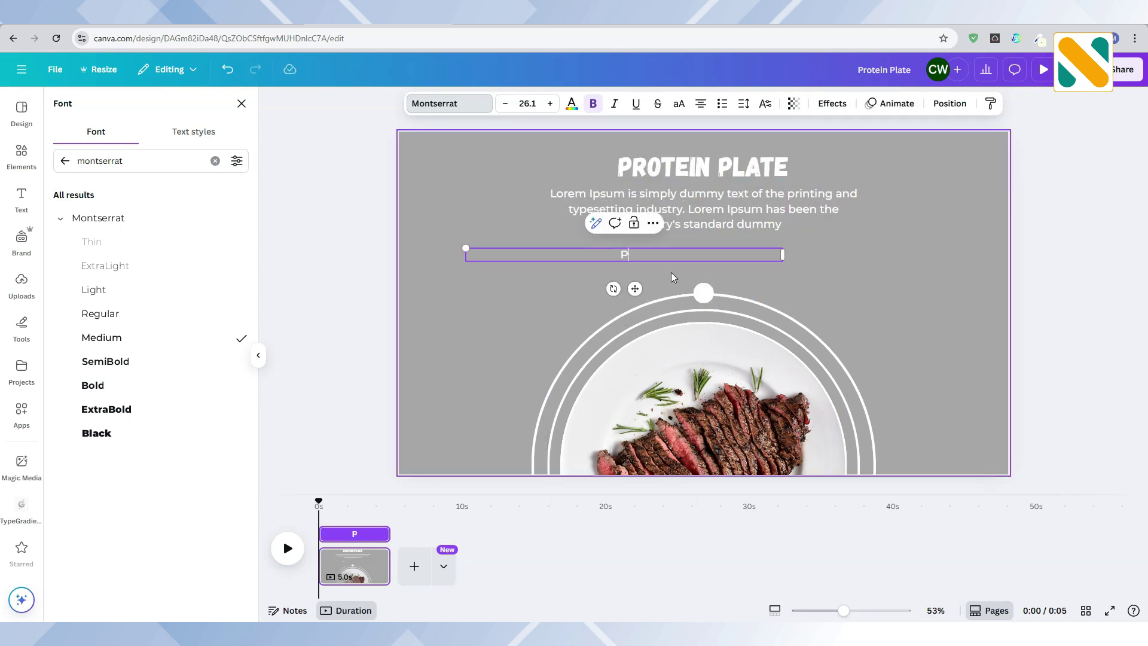
pyautogui.write('rotein Plate              ')
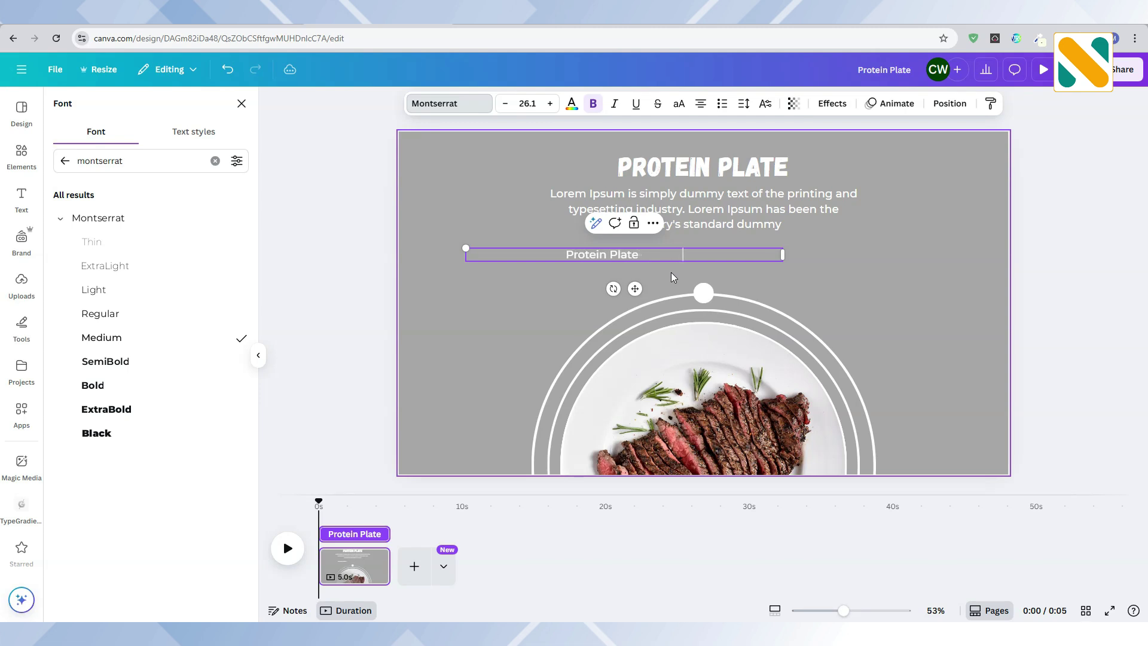
pyautogui.write('      Salad Plate   ')
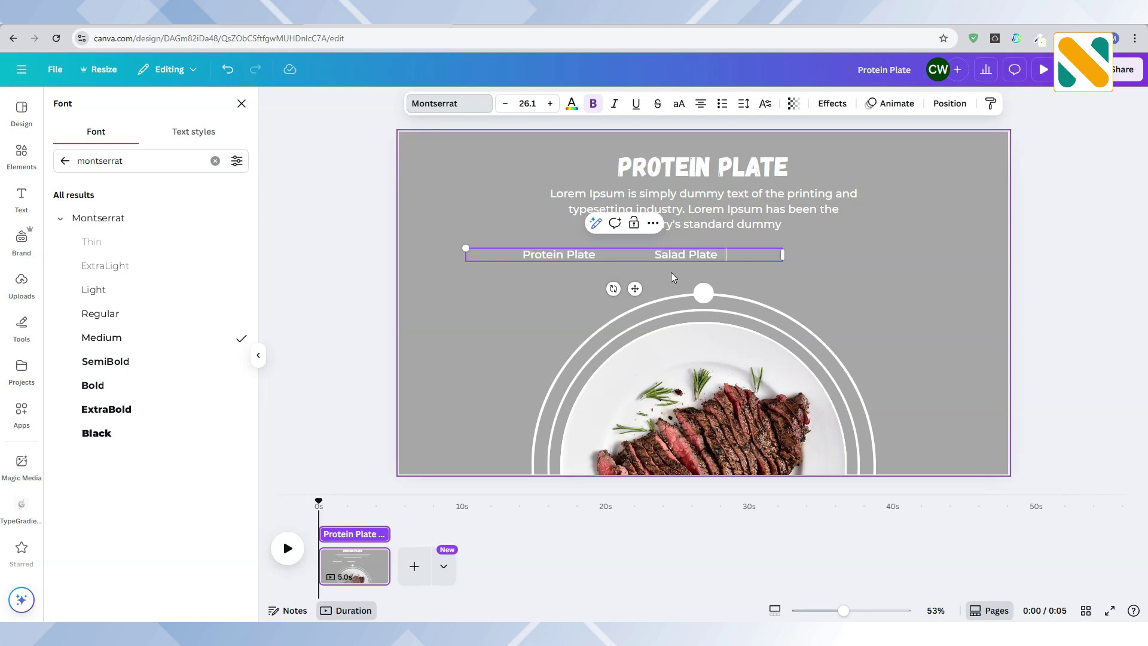
pyautogui.write('                 Food Plate')
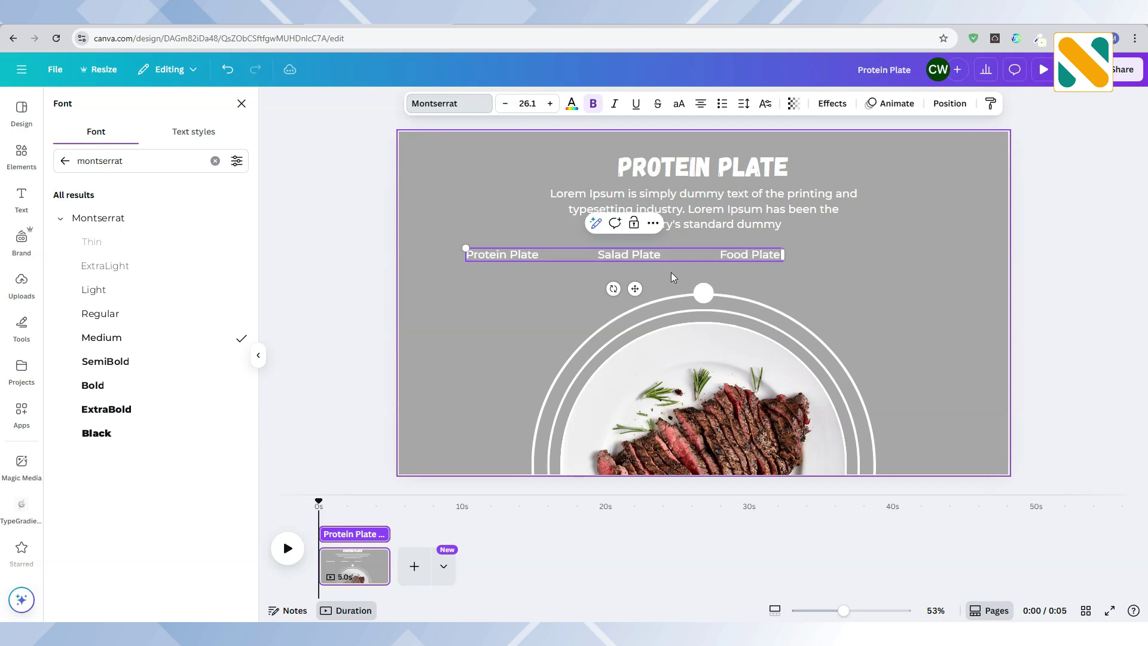
pyautogui.press('Return')
pyautogui.write('Fruits Plate')
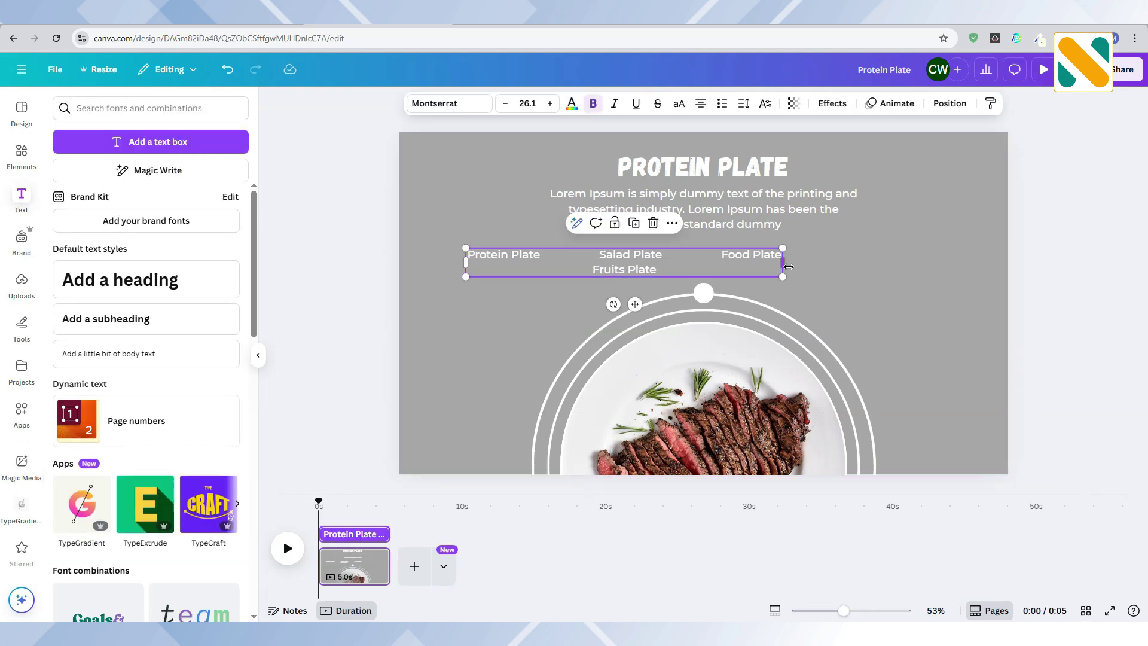
# Set the plate names in uppercase and widen their text box so all four fit on one line
pyautogui.moveTo(782, 262); pyautogui.dragTo(811, 268)
pyautogui.click(680, 105)
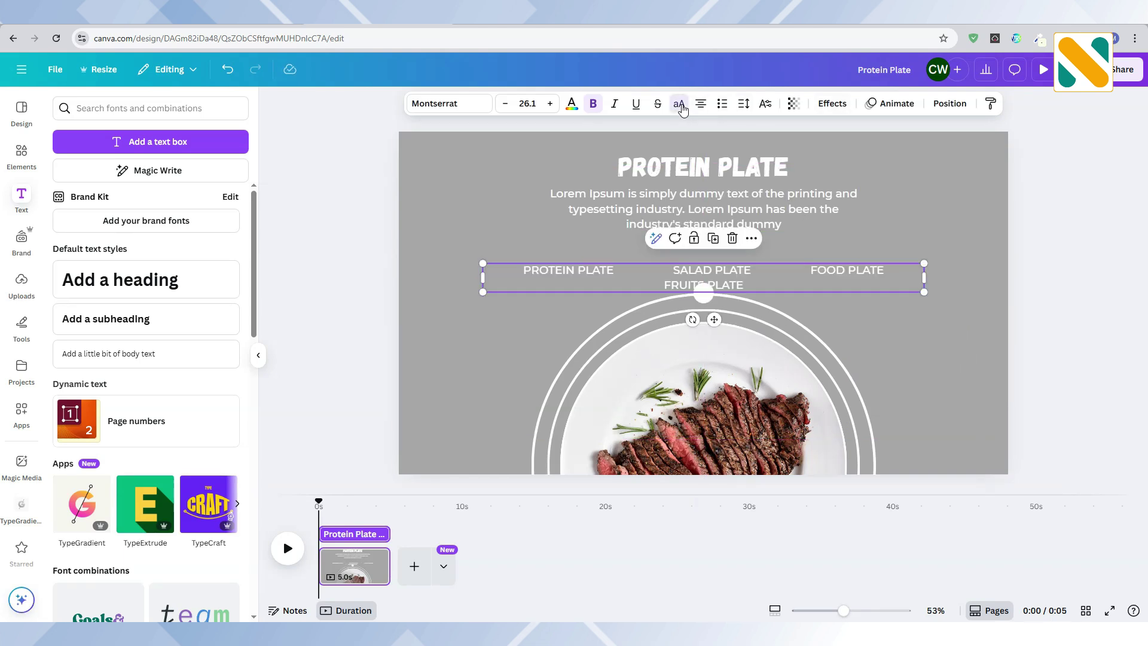
pyautogui.moveTo(921, 287); pyautogui.dragTo(999, 275)
# Set the plate names in a heavier Montserrat weight and center the line on the page
pyautogui.click(462, 103)
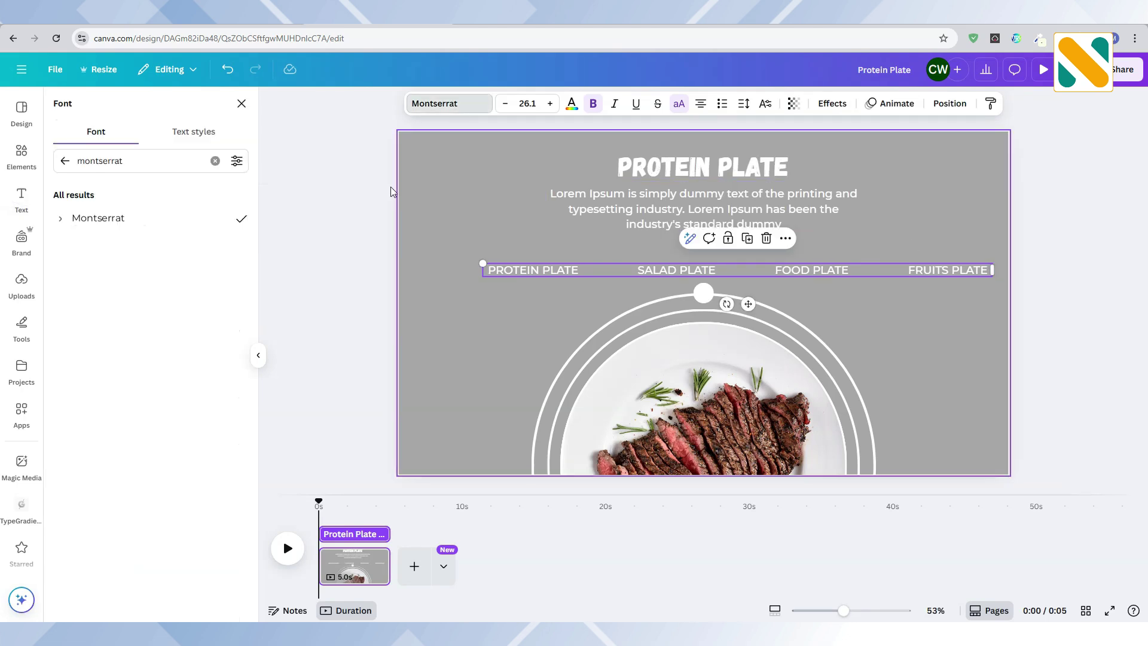
pyautogui.click(64, 220)
pyautogui.click(115, 361)
pyautogui.moveTo(750, 267); pyautogui.dragTo(716, 267)
# Curve the plate names with a Curve value of 16 and center the arc around the outer ring
pyautogui.click(833, 103)
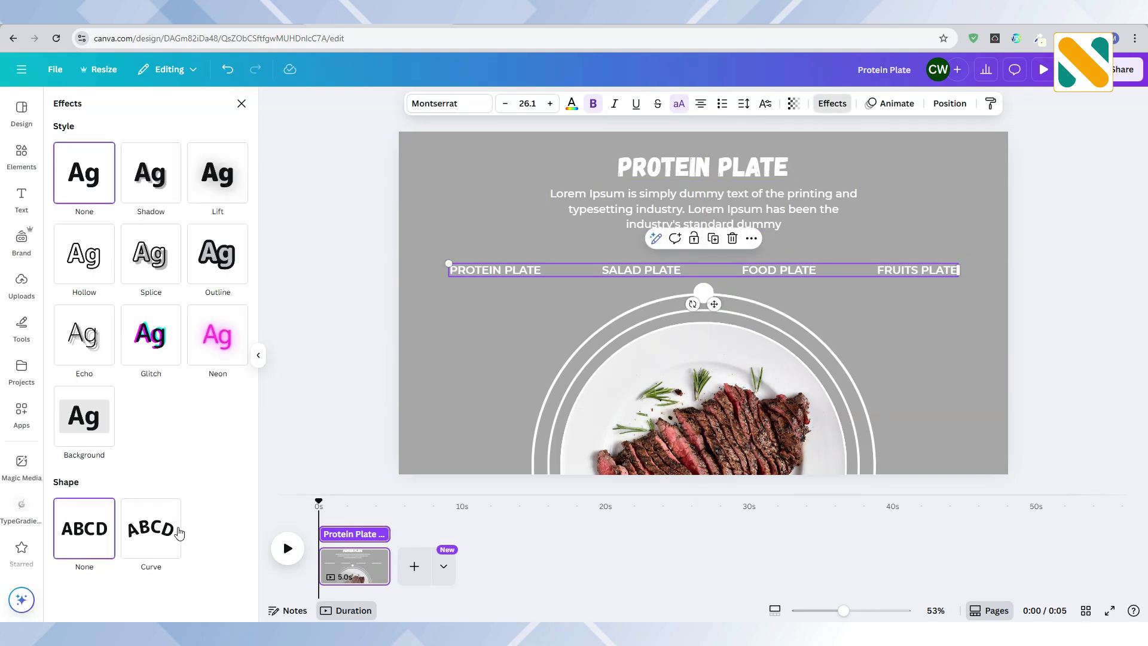
pyautogui.click(146, 514)
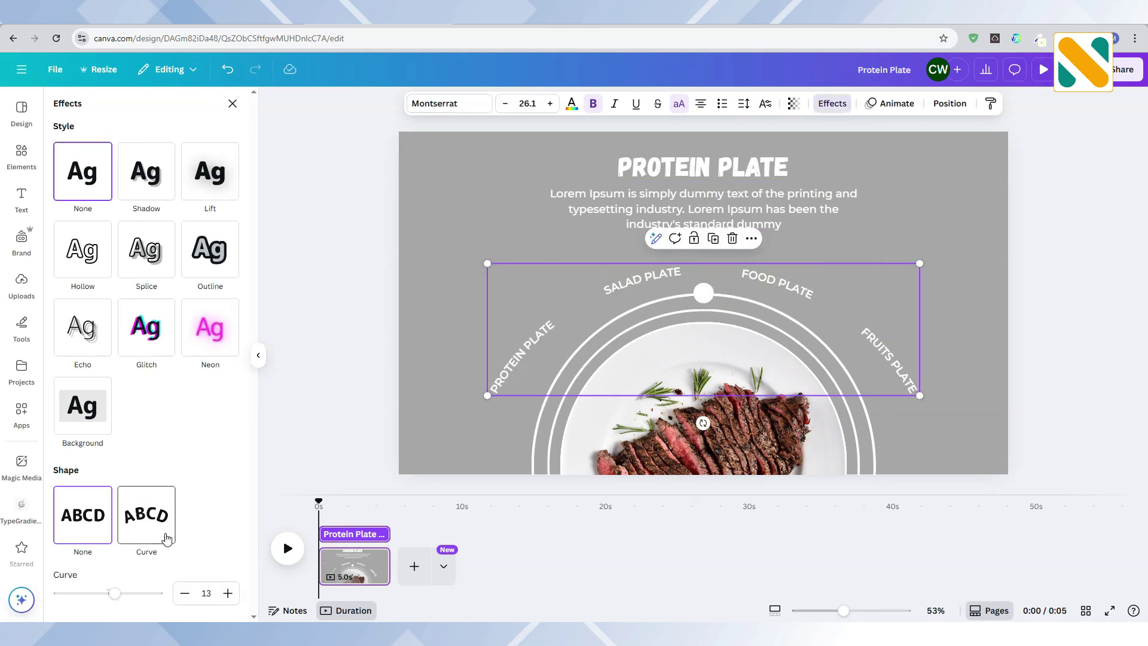
pyautogui.click(228, 593)
pyautogui.click(227, 593)
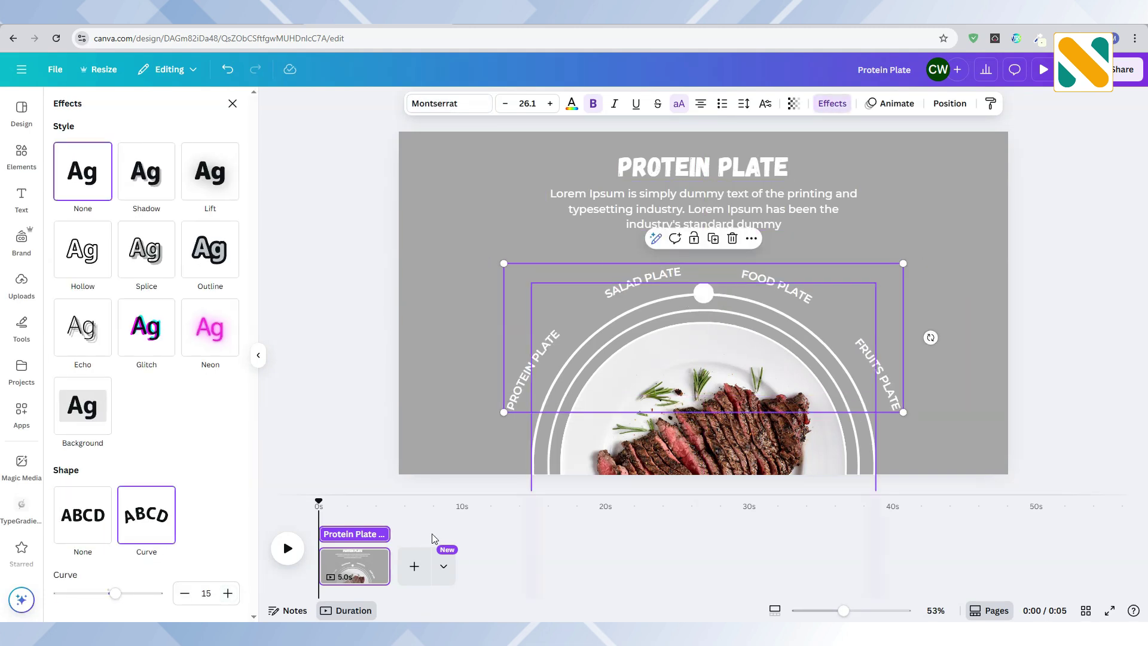
pyautogui.click(221, 597)
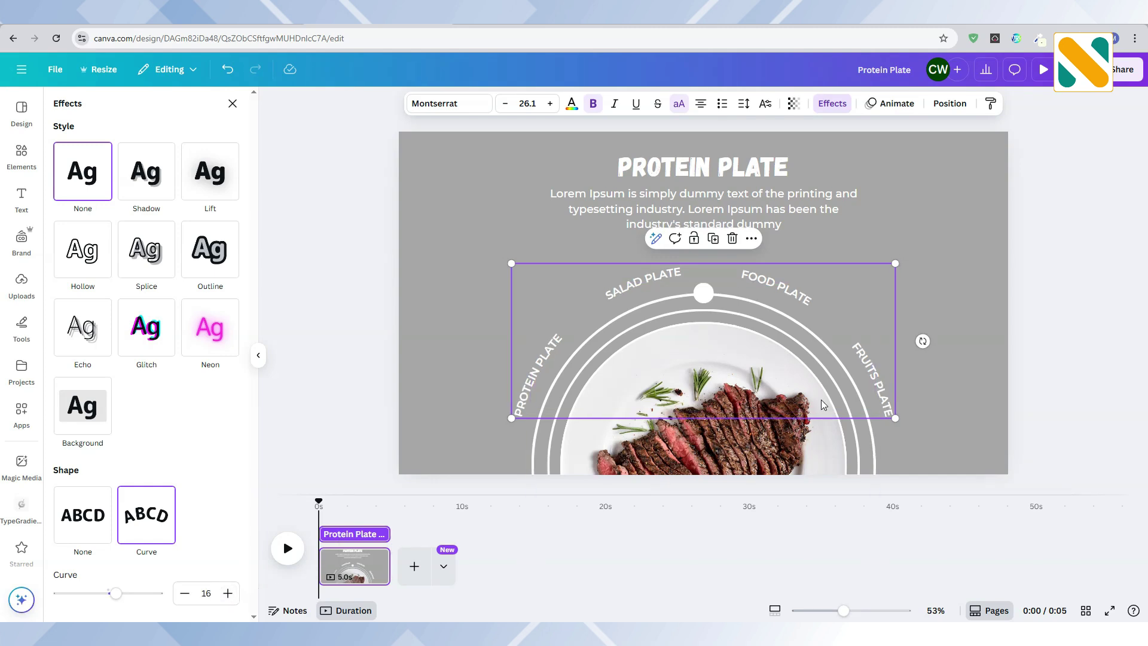
pyautogui.moveTo(863, 336); pyautogui.dragTo(861, 338)
pyautogui.click(964, 277)
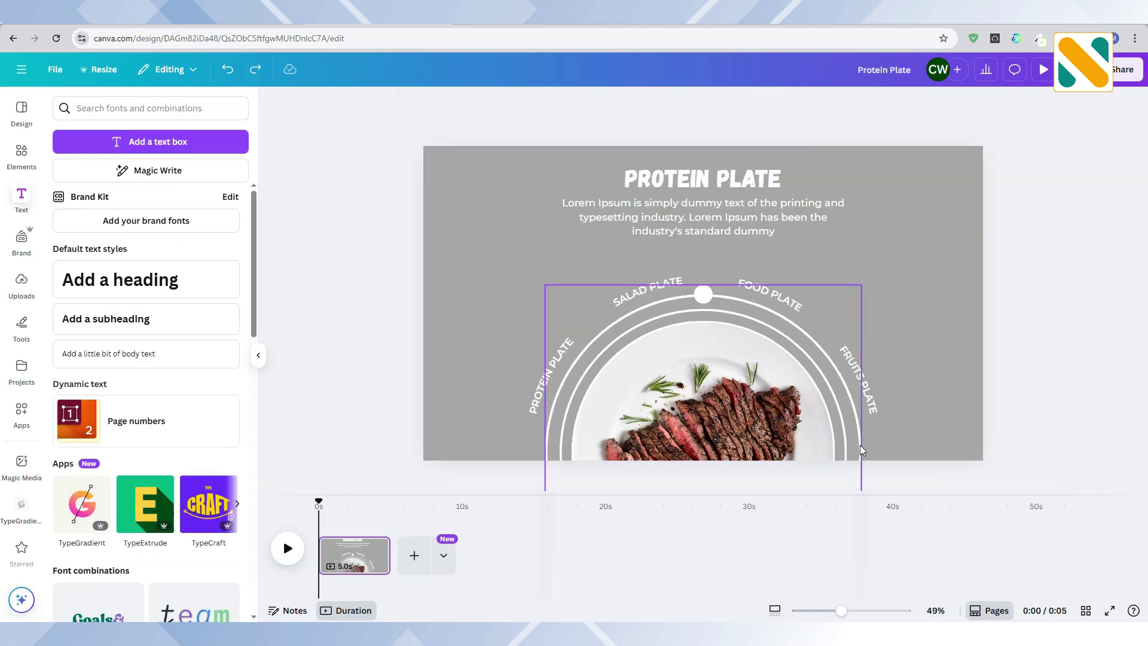
# Select the ring-and-dot group through its layer and rotate it until the white dot sits beside the Protein Plate label
pyautogui.click(860, 445)
pyautogui.click(825, 103)
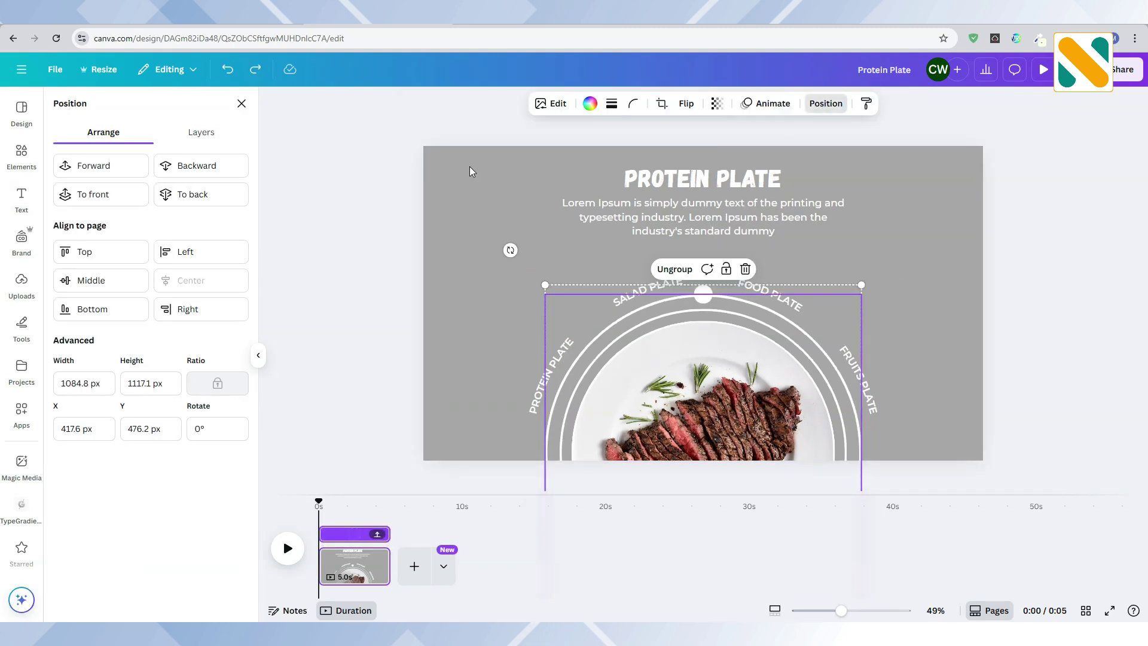
pyautogui.click(190, 133)
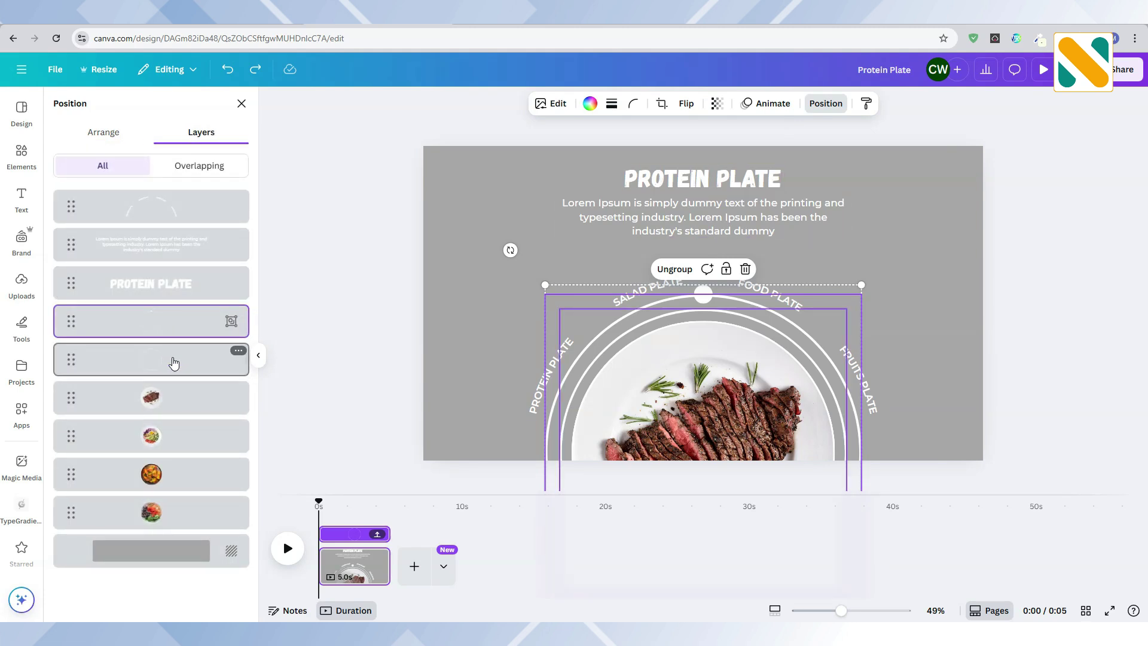
pyautogui.click(171, 337)
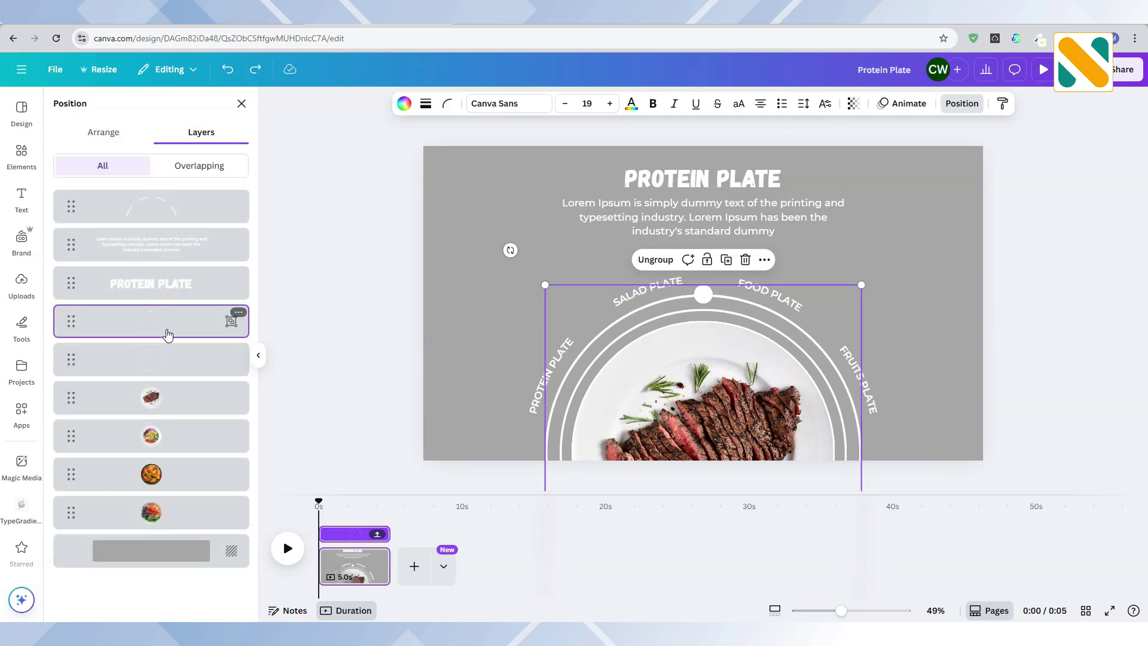
pyautogui.moveTo(510, 249); pyautogui.dragTo(330, 568)
pyautogui.click(392, 353)
# Nudge the rotated ring-and-dot group slightly down to realign it around the plate and inner ring
pyautogui.click(537, 447)
pyautogui.click(475, 428)
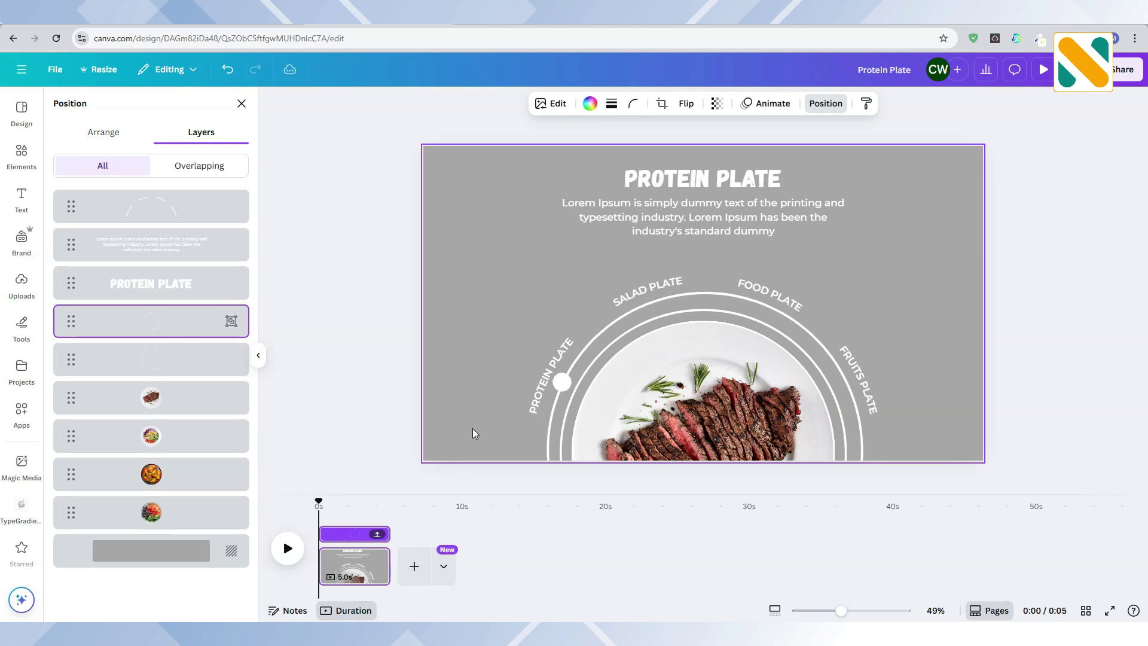
pyautogui.press('Down')
pyautogui.press('Down')
pyautogui.press('Down')
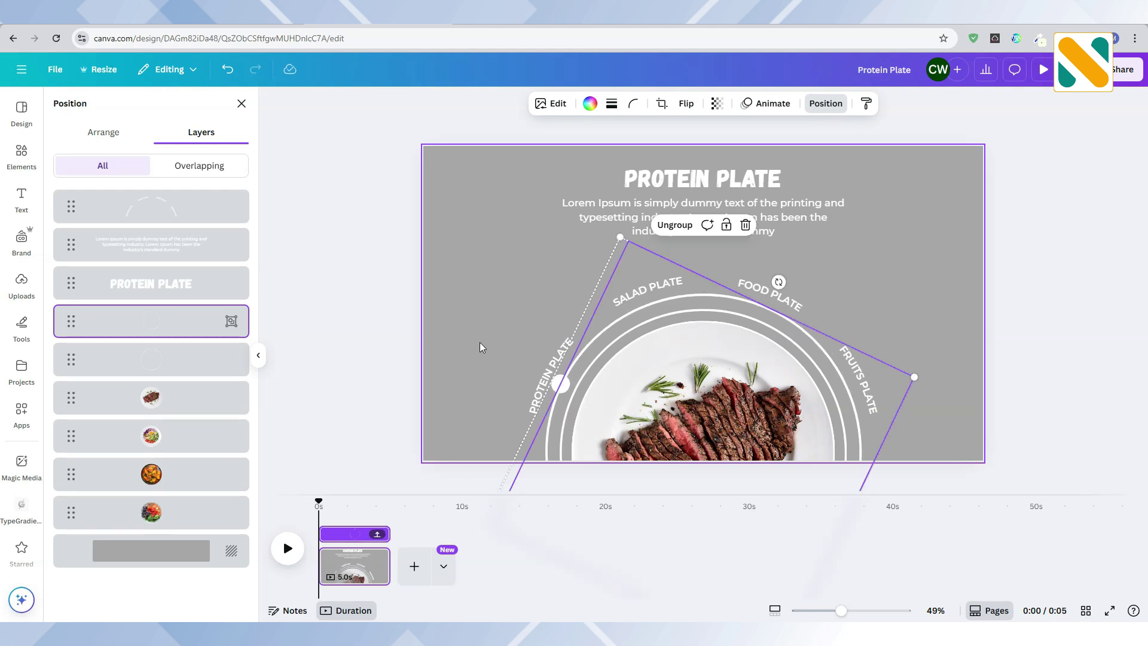
pyautogui.click(480, 342)
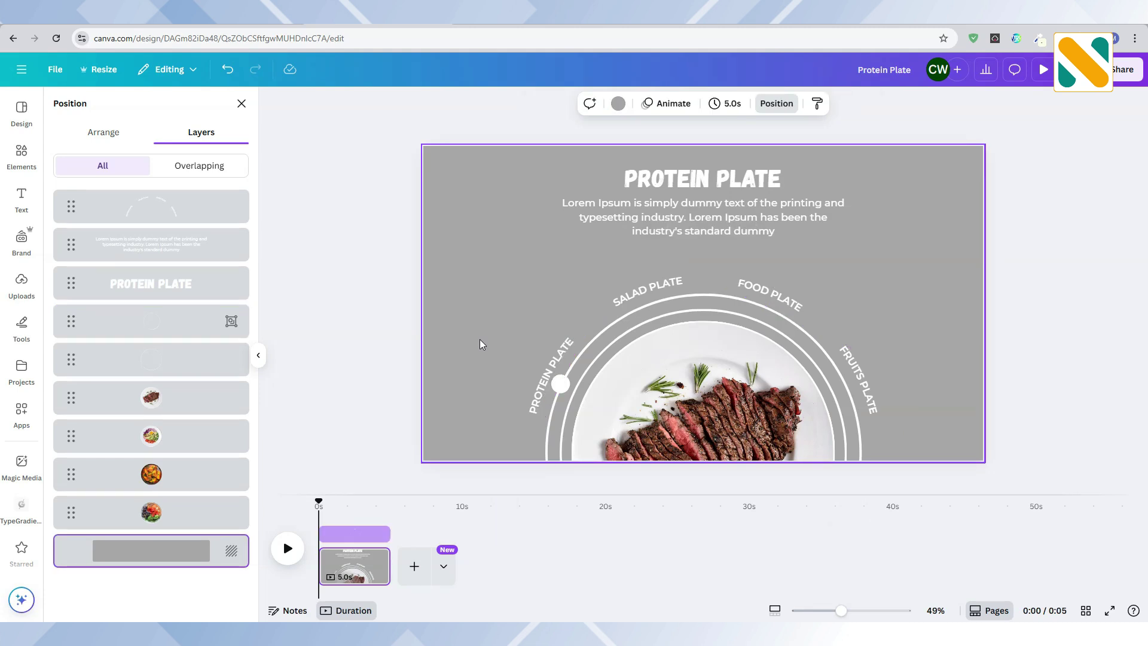
# Search the graphics for protein and place the meat-and-fish illustration at a reduced size in the page's top-right corner
pyautogui.click(22, 156)
pyautogui.click(109, 109)
pyautogui.write('protein')
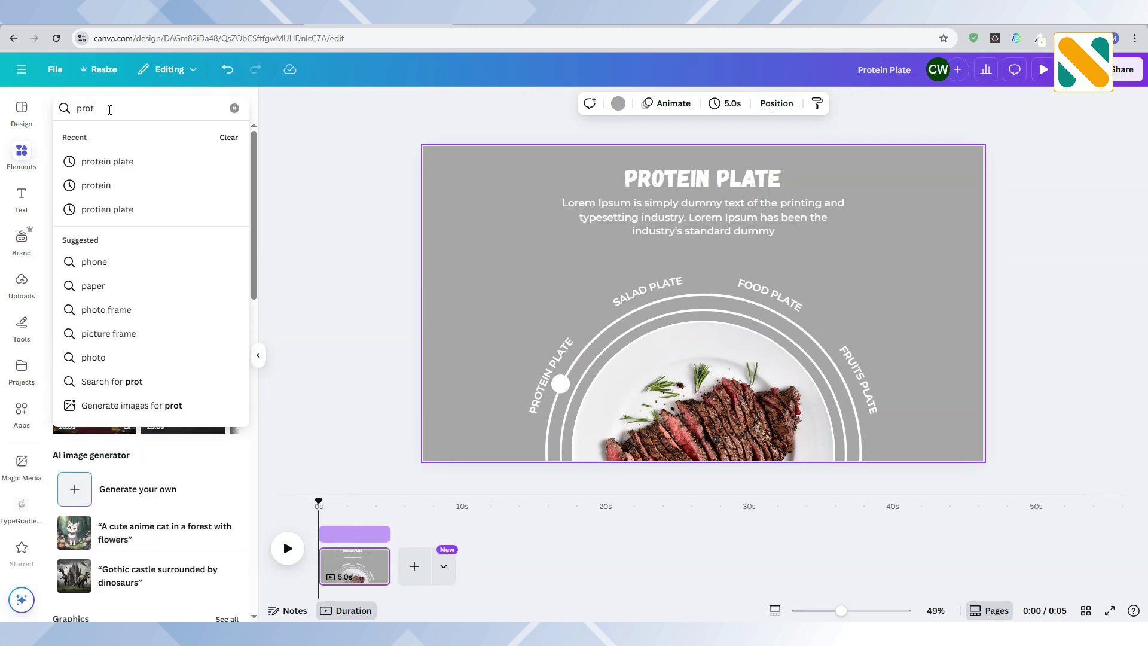
pyautogui.press('Return')
pyautogui.click(95, 137)
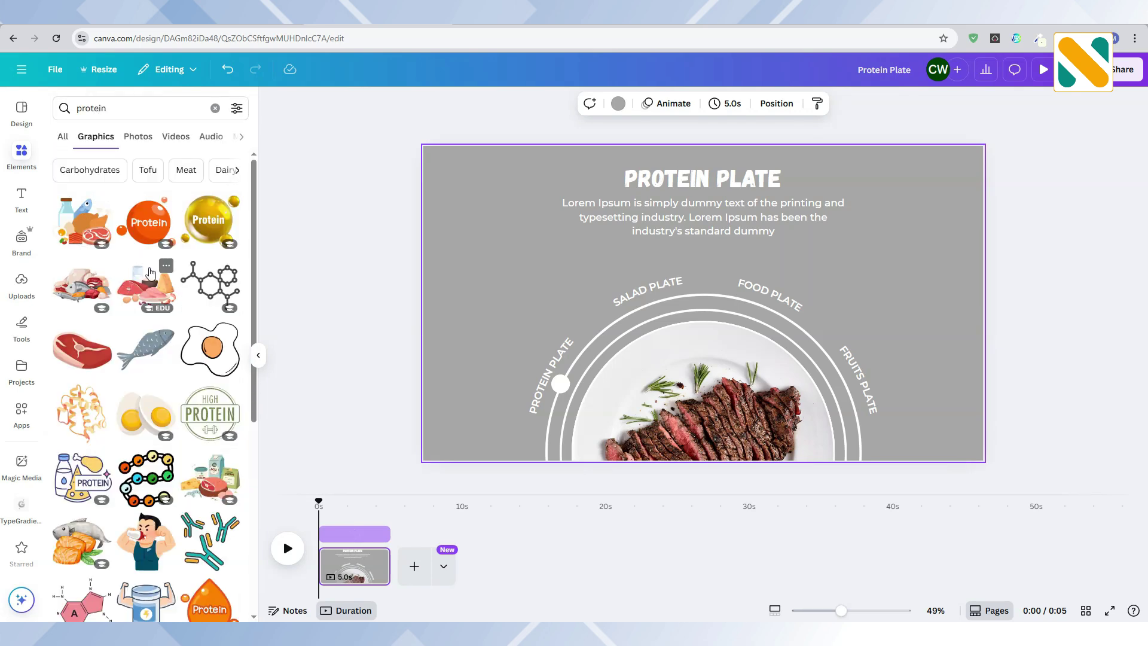
pyautogui.click(96, 289)
pyautogui.moveTo(668, 353); pyautogui.dragTo(823, 237)
pyautogui.moveTo(898, 210); pyautogui.dragTo(959, 171)
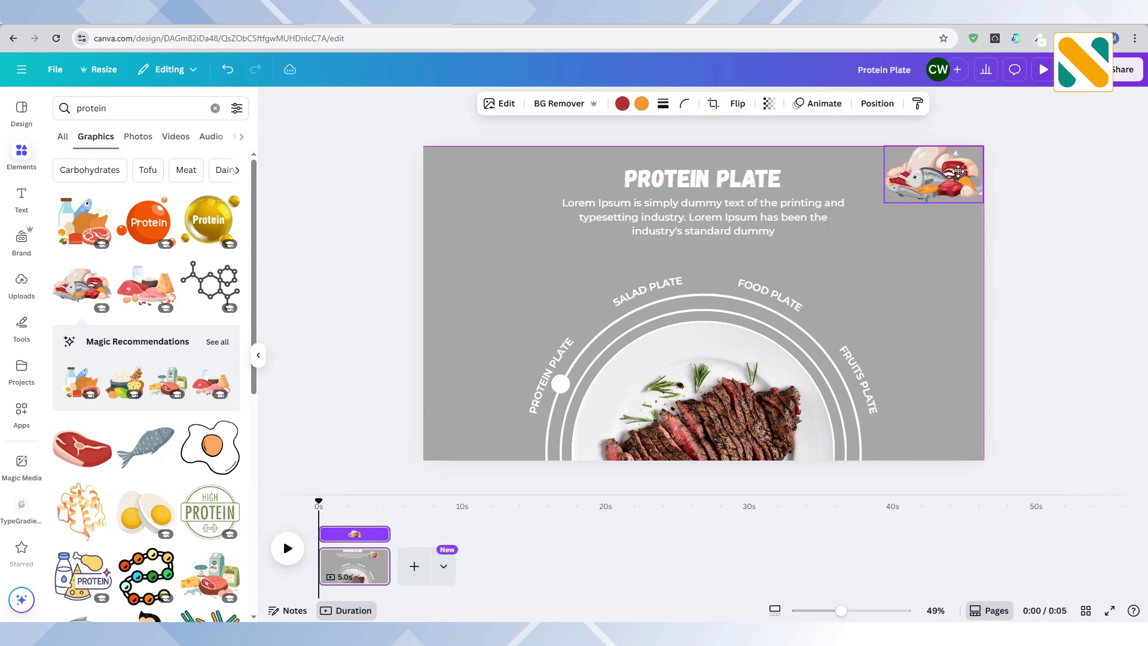
# Add the orange Protein ball graphic and place it in the page's top-left corner
pyautogui.click(149, 222)
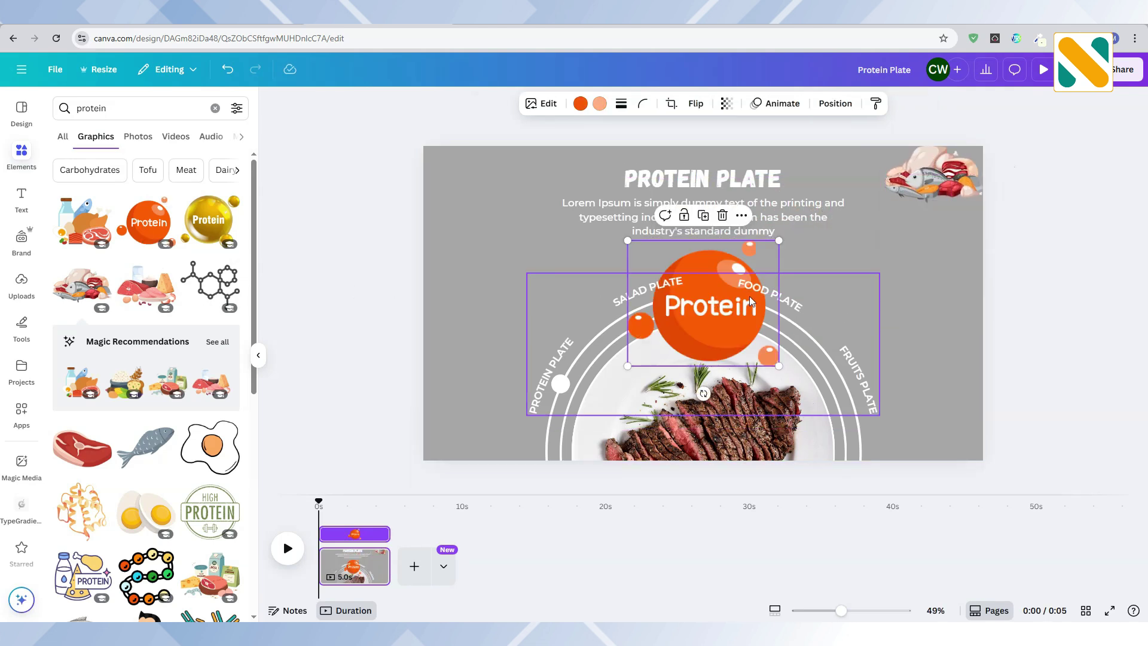
pyautogui.moveTo(751, 301); pyautogui.dragTo(520, 226)
pyautogui.moveTo(574, 279); pyautogui.dragTo(518, 223)
pyautogui.click(931, 285)
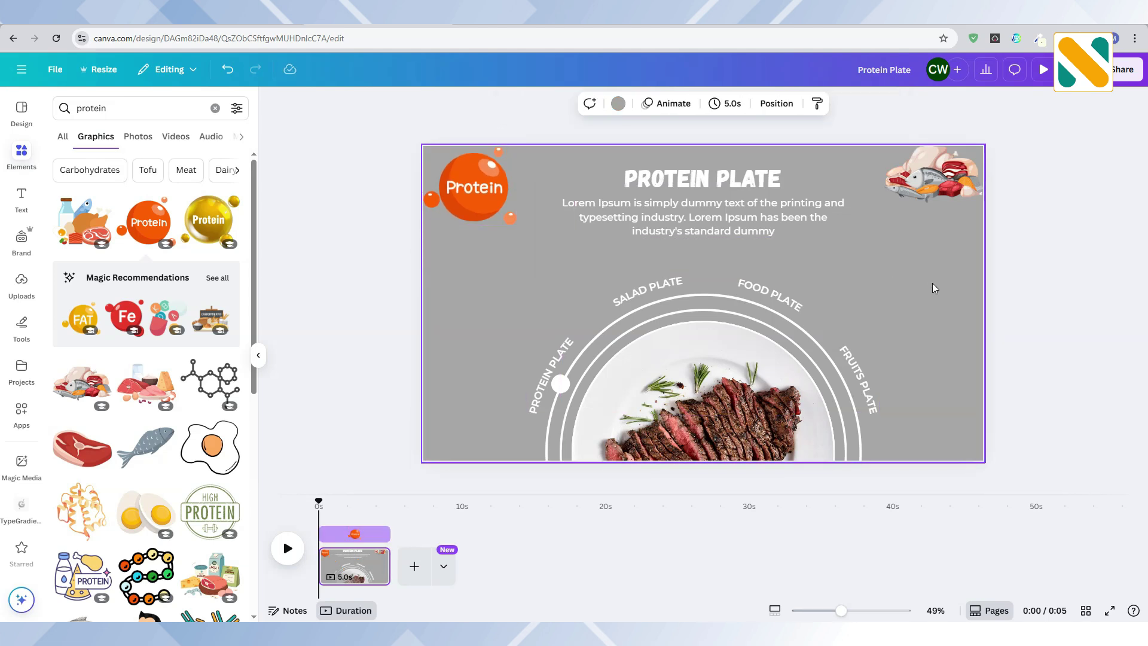
# Change the page background to the dark maroon from the salad plate's photo colors
pyautogui.click(619, 105)
pyautogui.click(194, 431)
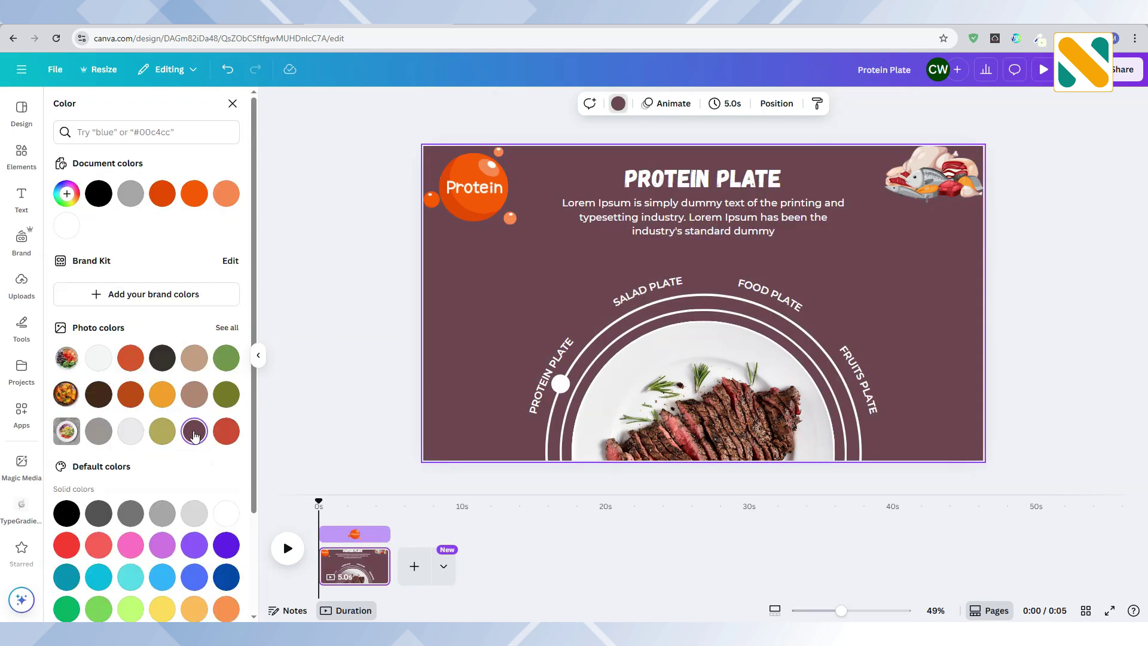
pyautogui.click(358, 320)
# Replace the elements search term to look for an arrow button
pyautogui.click(137, 108)
pyautogui.hotkey('ctrl', 'a')
pyautogui.write('arrow')
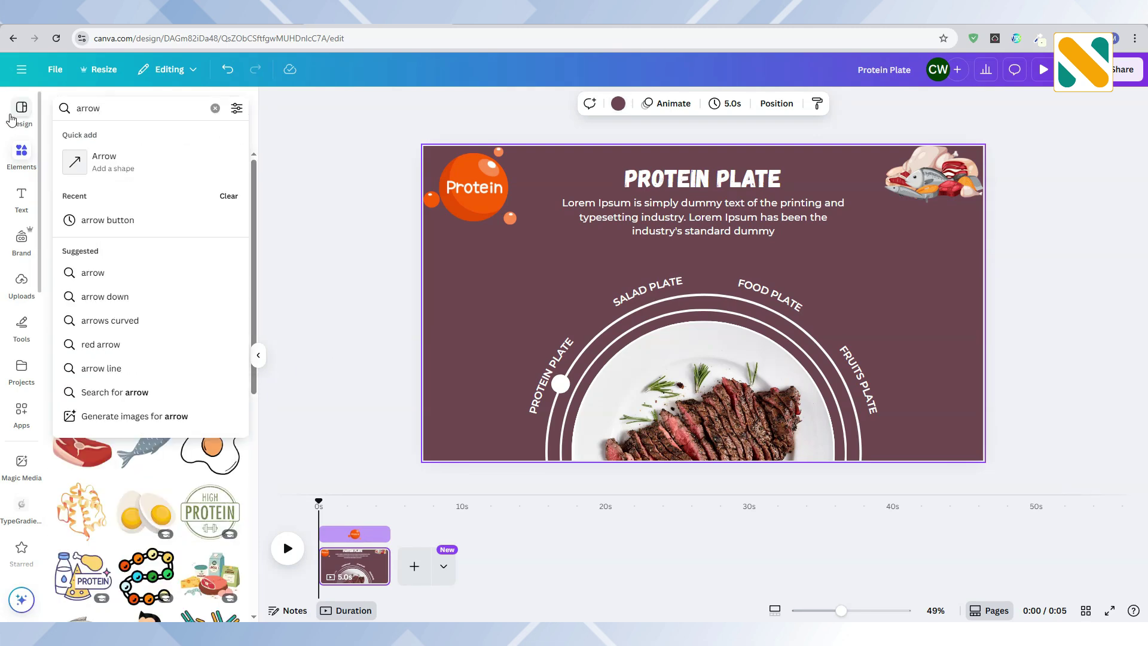
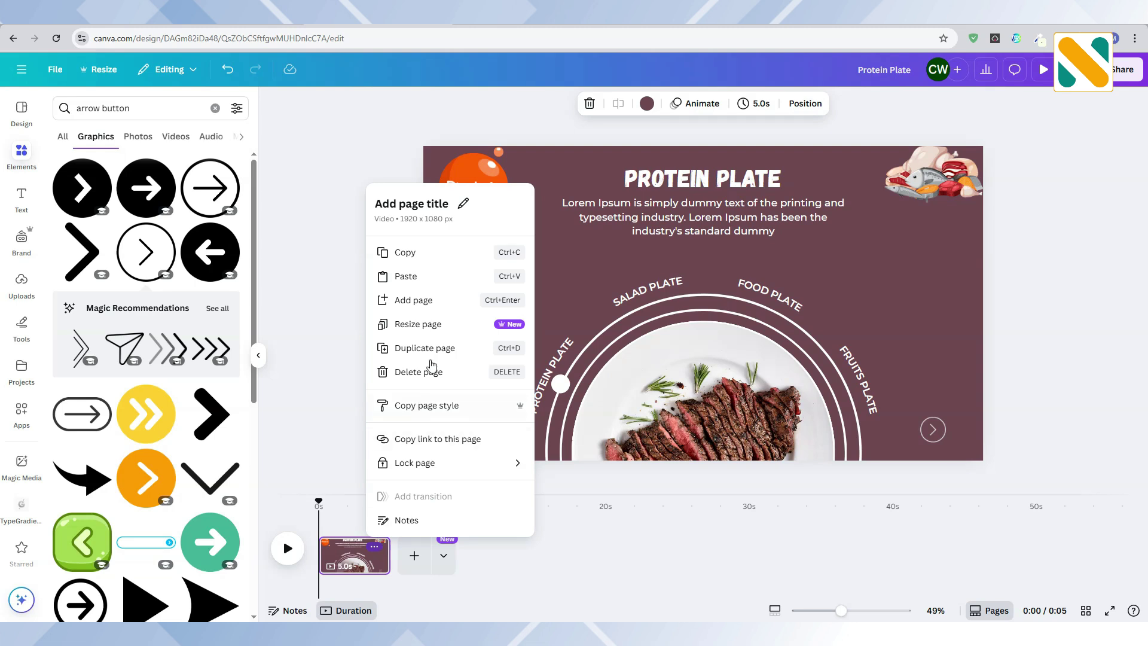
# Duplicate the page and rotate the copy's ring-and-dot group until the dot sits under the Salad Plate label
pyautogui.click(433, 350)
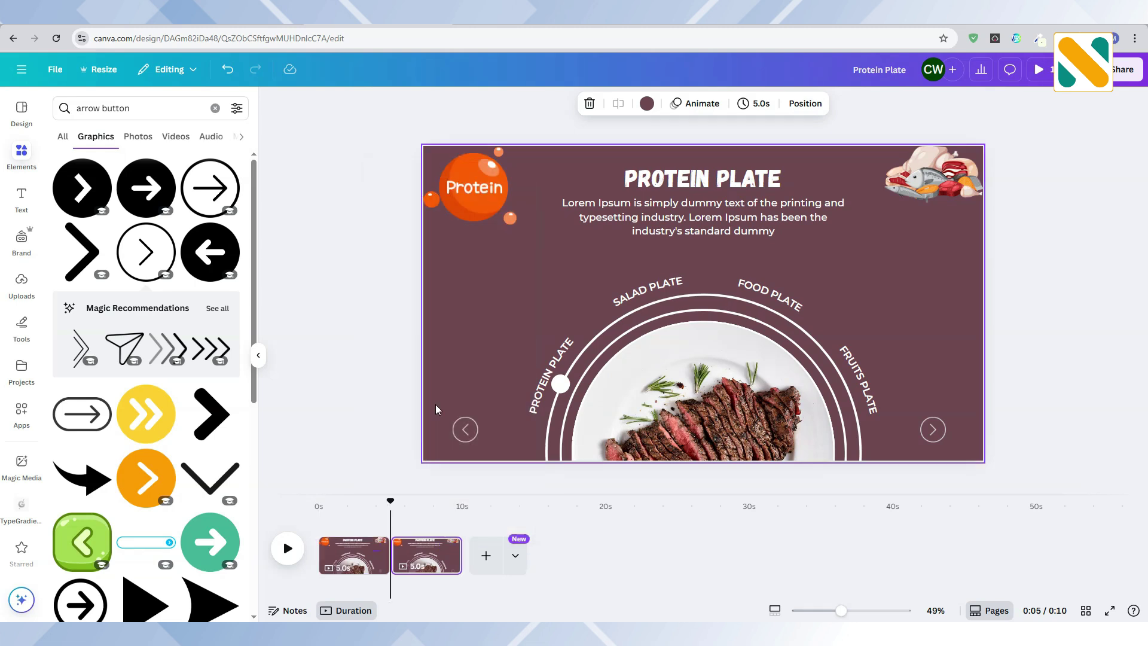
pyautogui.click(416, 506)
pyautogui.click(548, 441)
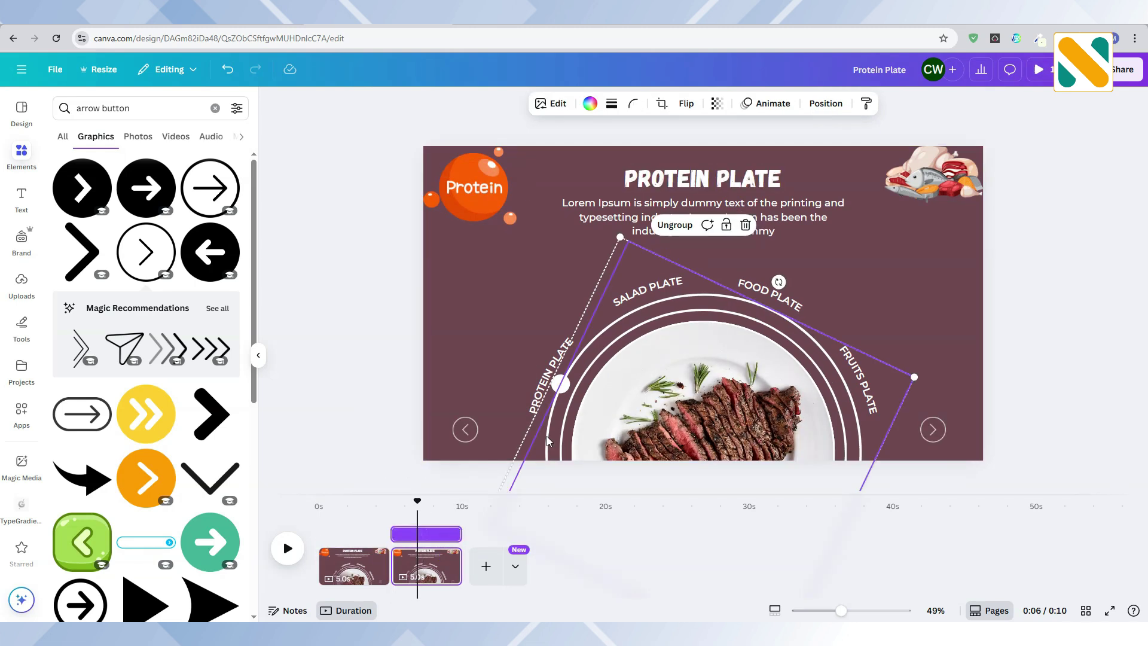
pyautogui.moveTo(778, 280); pyautogui.dragTo(938, 363)
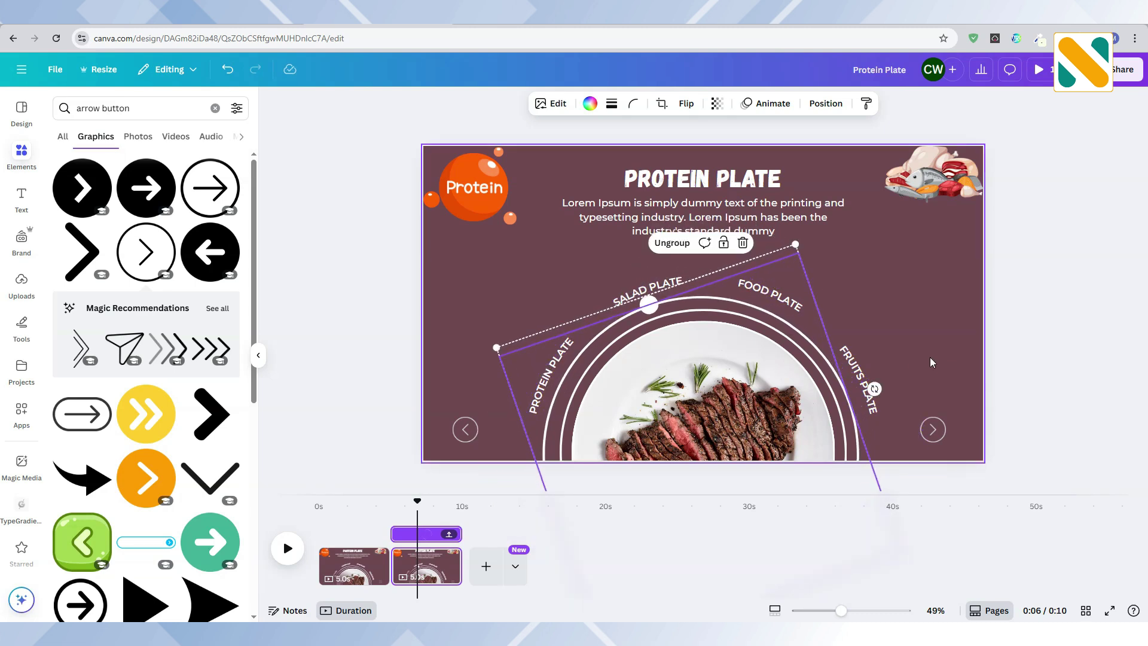
pyautogui.click(916, 330)
# Nudge the second page's ring-and-dot group slightly right to realign it around the plate
pyautogui.click(860, 439)
pyautogui.press('Right')
pyautogui.press('Right')
pyautogui.press('Right')
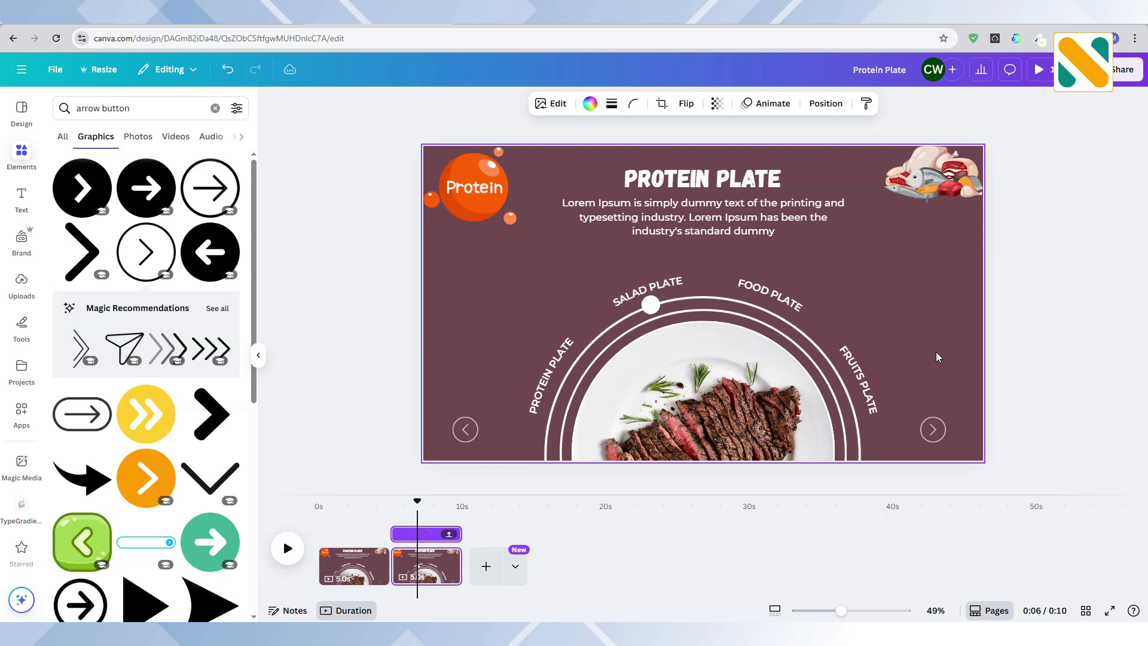
pyautogui.click(935, 352)
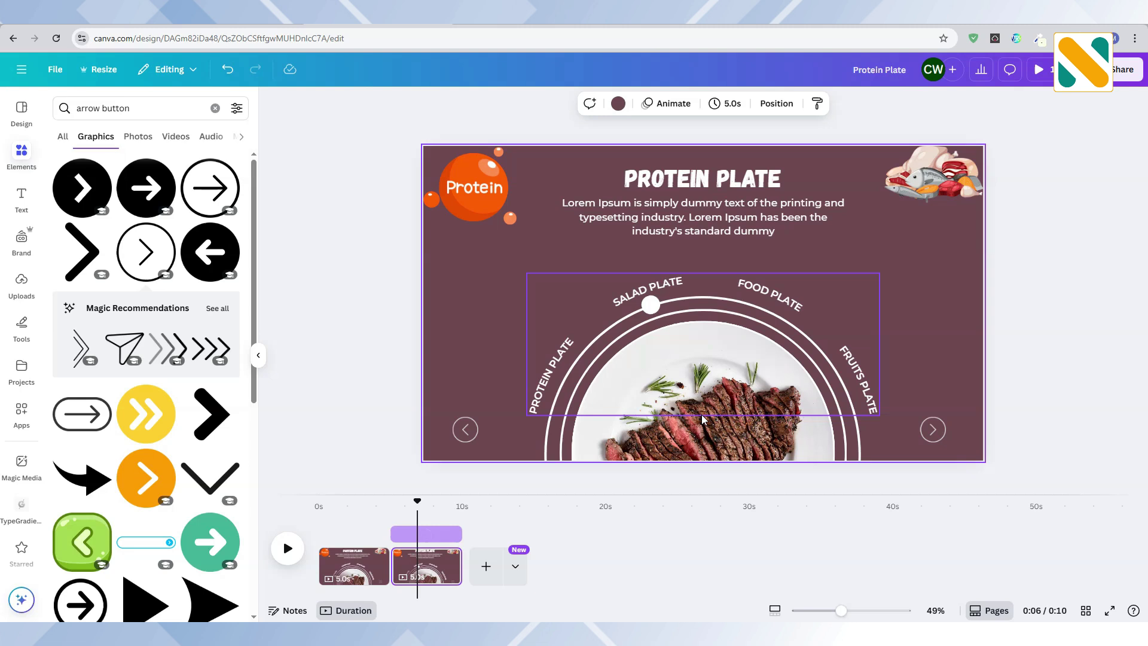
# Move the salad plate photo's layer above the steak plate photo on the second page
pyautogui.click(719, 442)
pyautogui.click(826, 103)
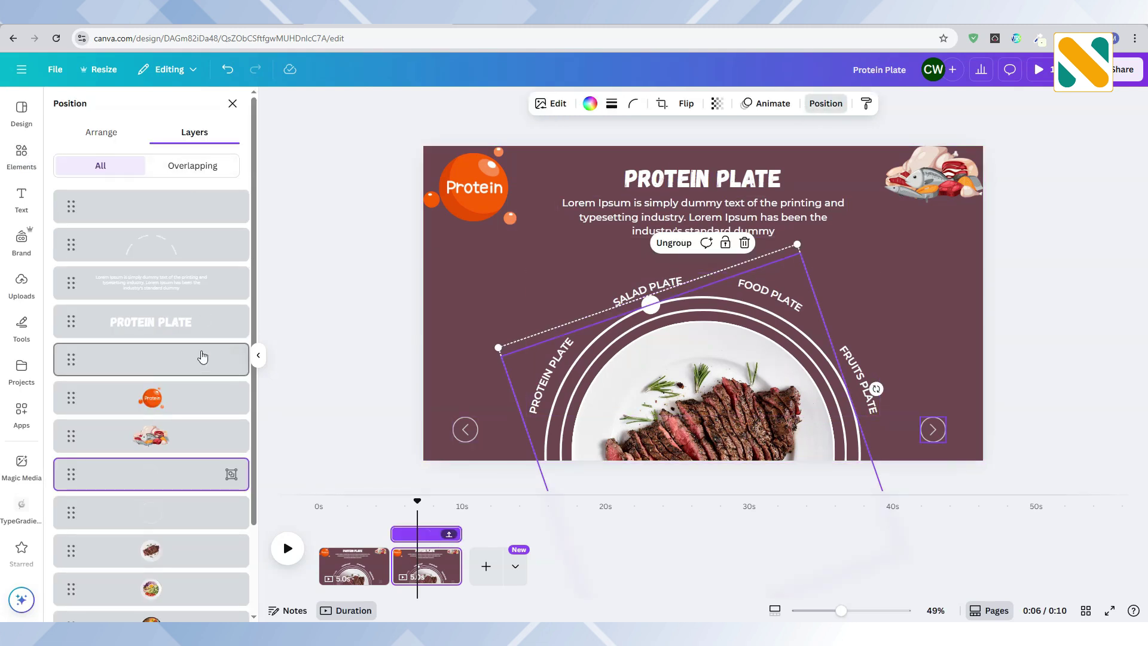
pyautogui.scroll(-2, 192, 373)
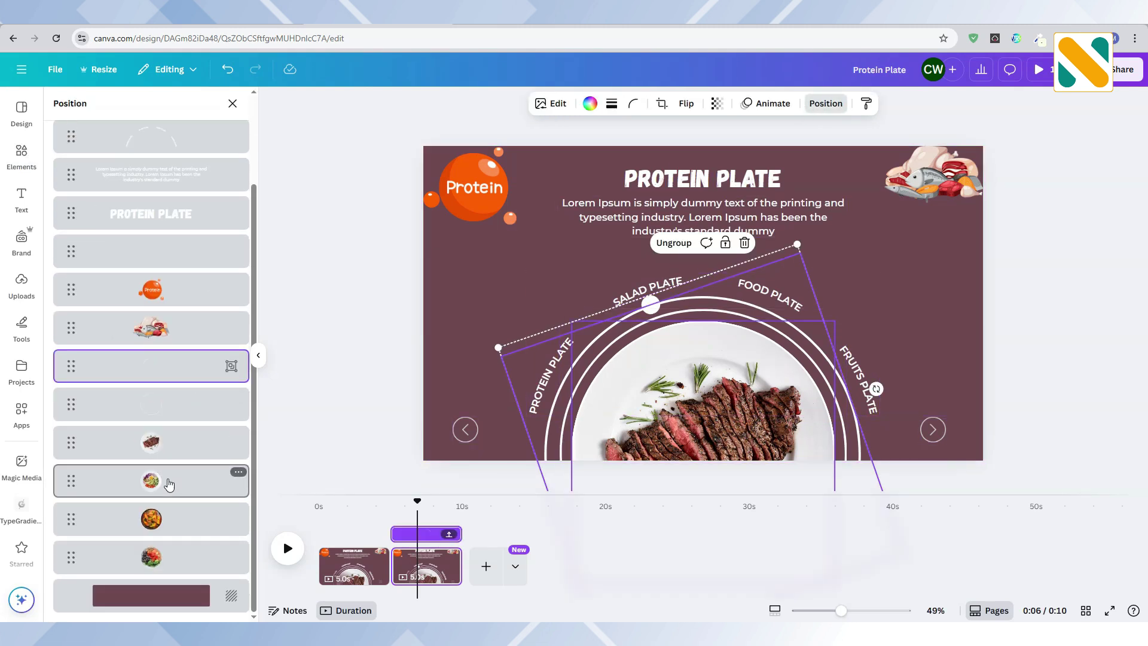
pyautogui.moveTo(170, 484); pyautogui.dragTo(169, 424)
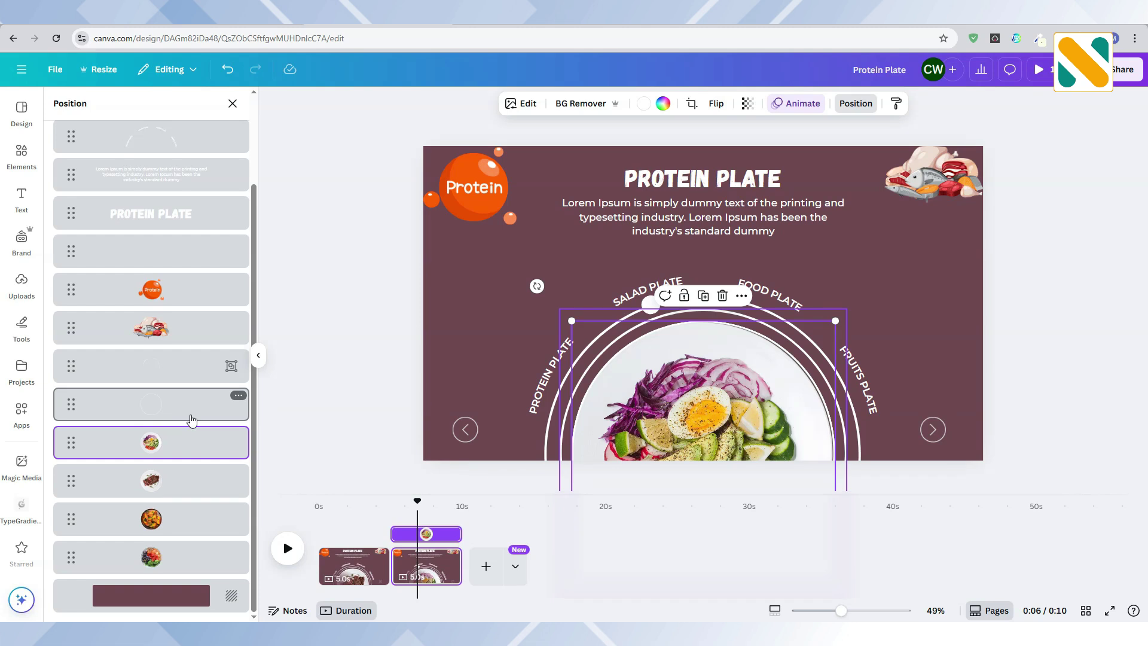
# Change the second page's title to Salad Plate
pyautogui.doubleClick(672, 176)
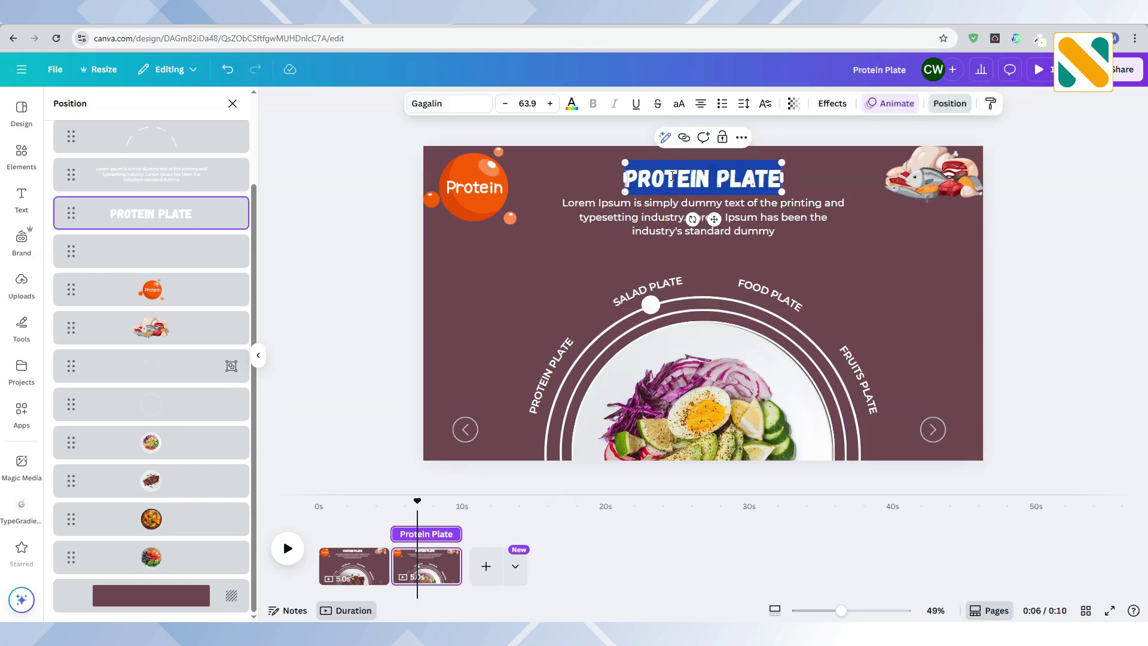
pyautogui.write('Salad Plate')
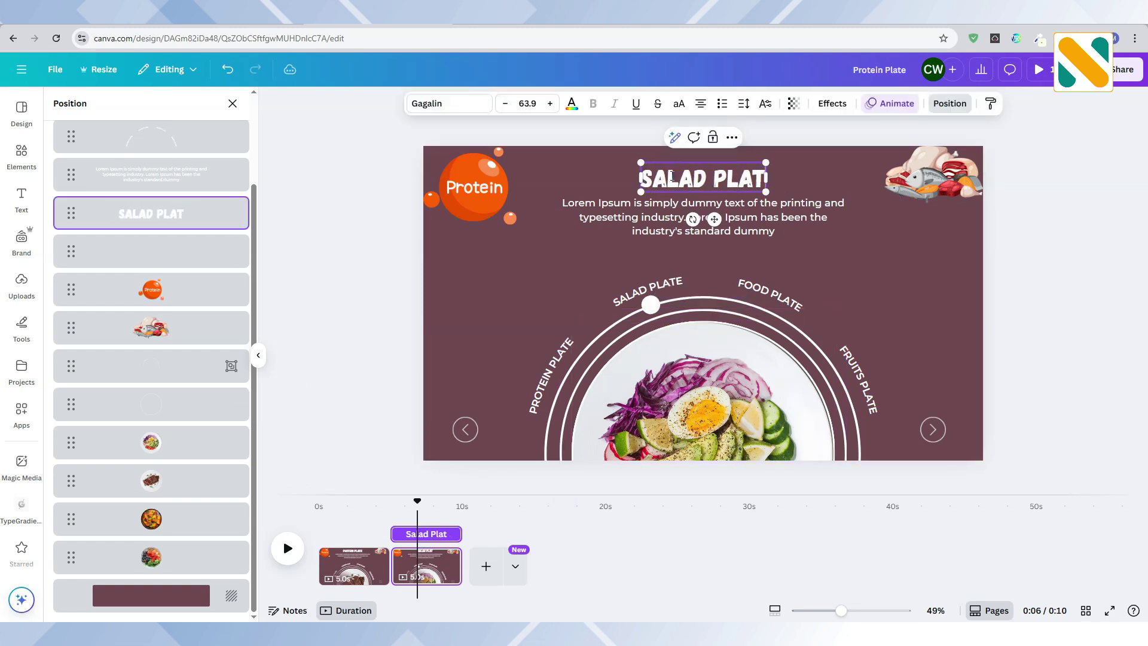
pyautogui.click(494, 286)
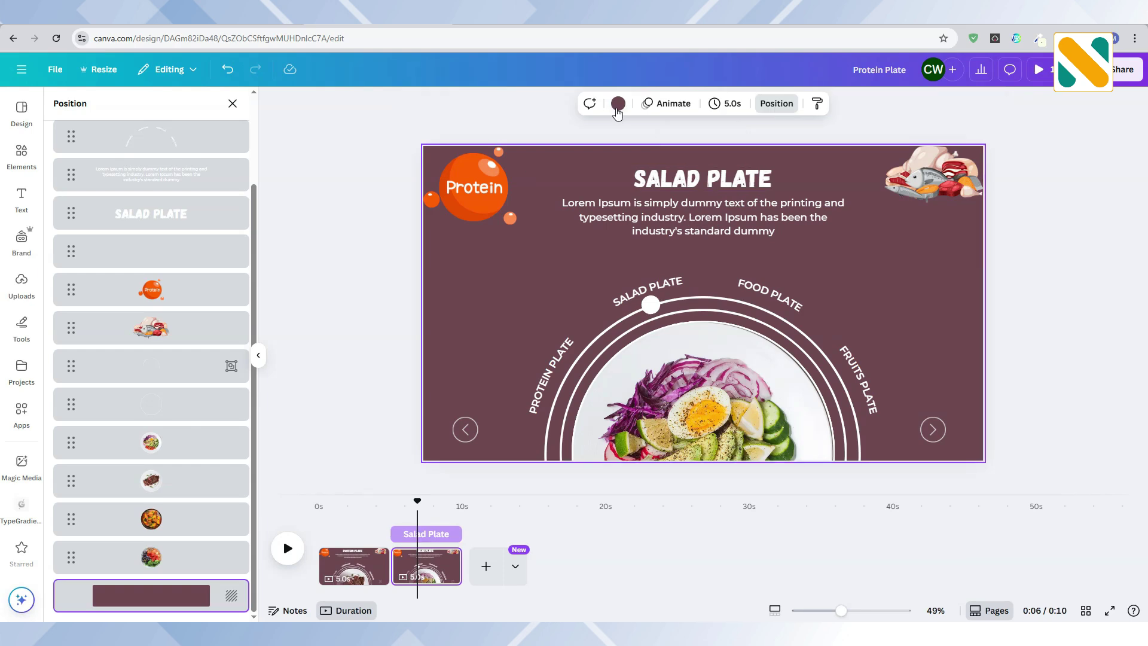
# Change the second page's background to green from the photo colors and darken it to a deep custom green
pyautogui.click(619, 104)
pyautogui.click(226, 358)
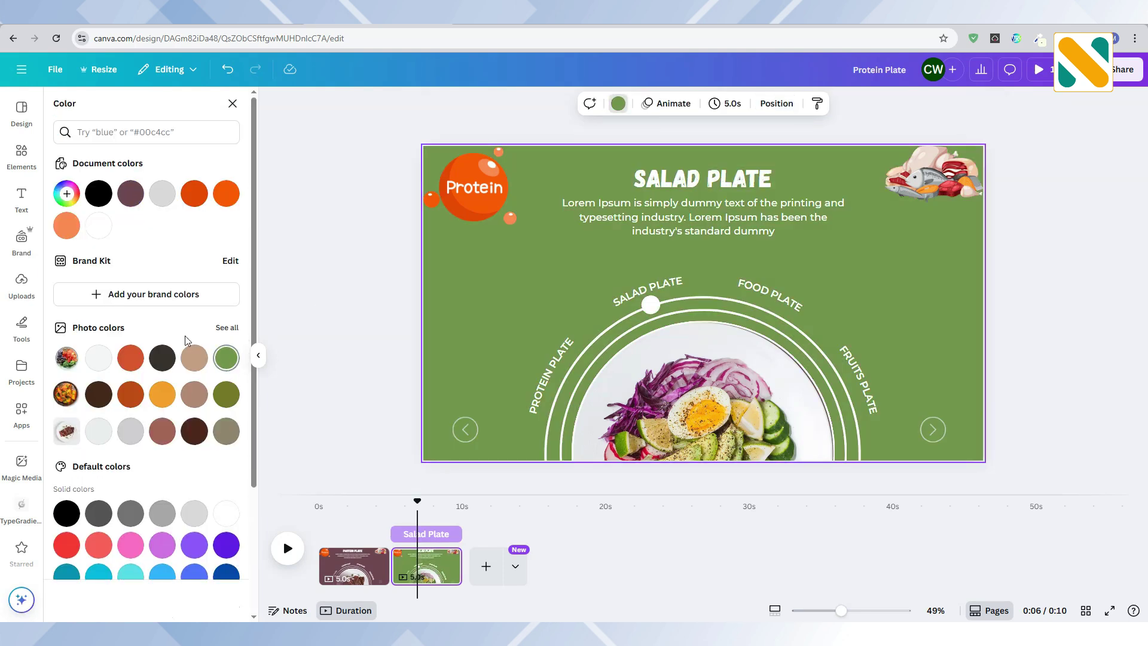
pyautogui.click(66, 194)
pyautogui.click(221, 290)
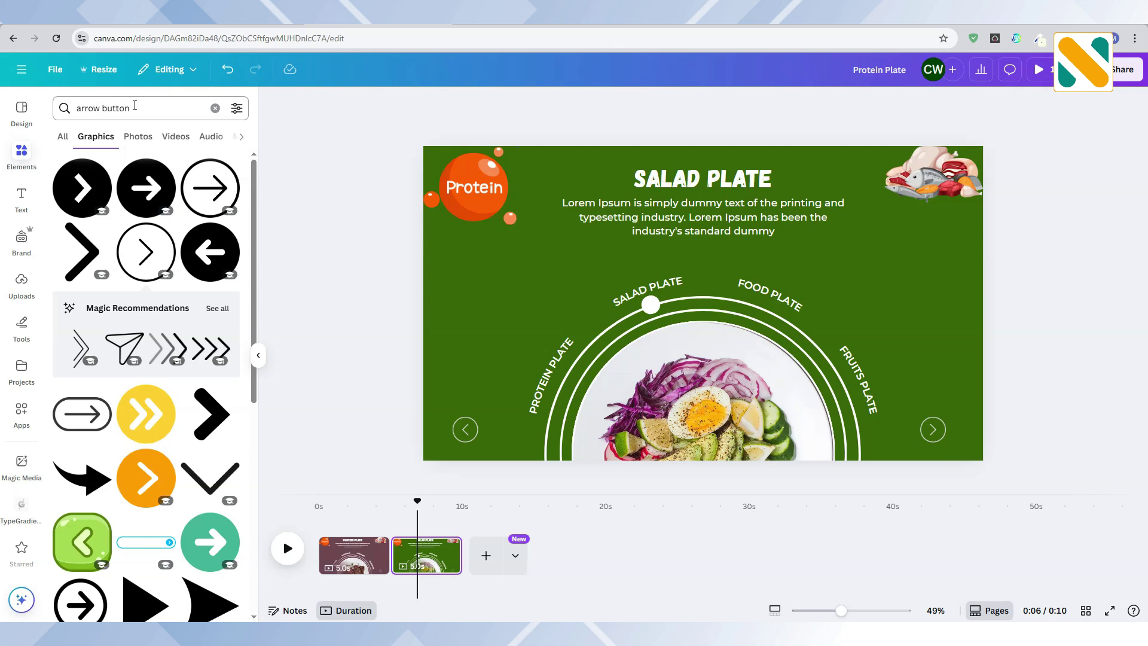
# Search the graphics for salad and place the glass salad bowl in the second page's upper-left corner, replacing the Protein graphic
pyautogui.click(135, 105)
pyautogui.write('salad')
pyautogui.press('Return')
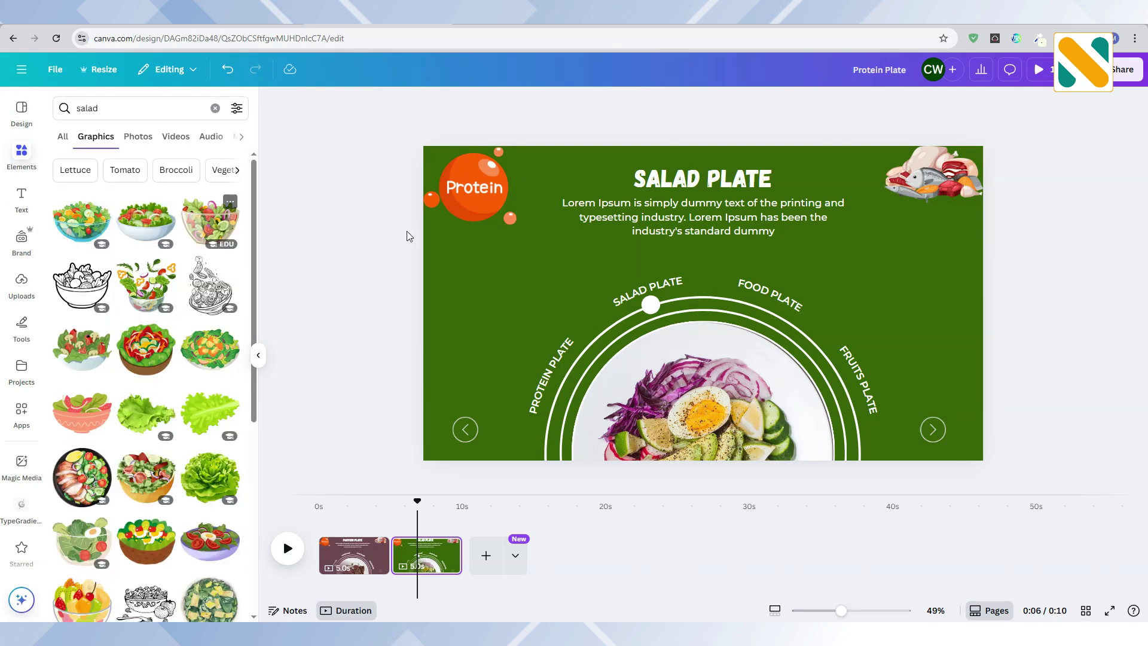
pyautogui.moveTo(868, 424); pyautogui.dragTo(632, 250)
pyautogui.click(477, 208)
pyautogui.hotkey('ctrl', 'z')
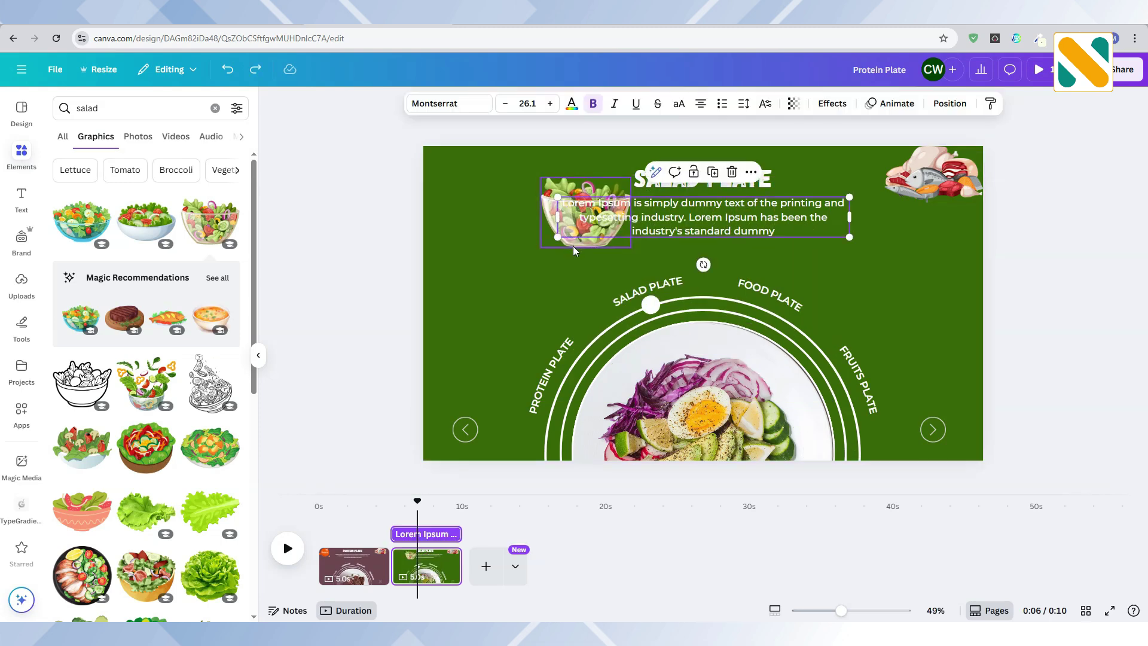
pyautogui.click(575, 242)
pyautogui.moveTo(594, 239); pyautogui.dragTo(477, 209)
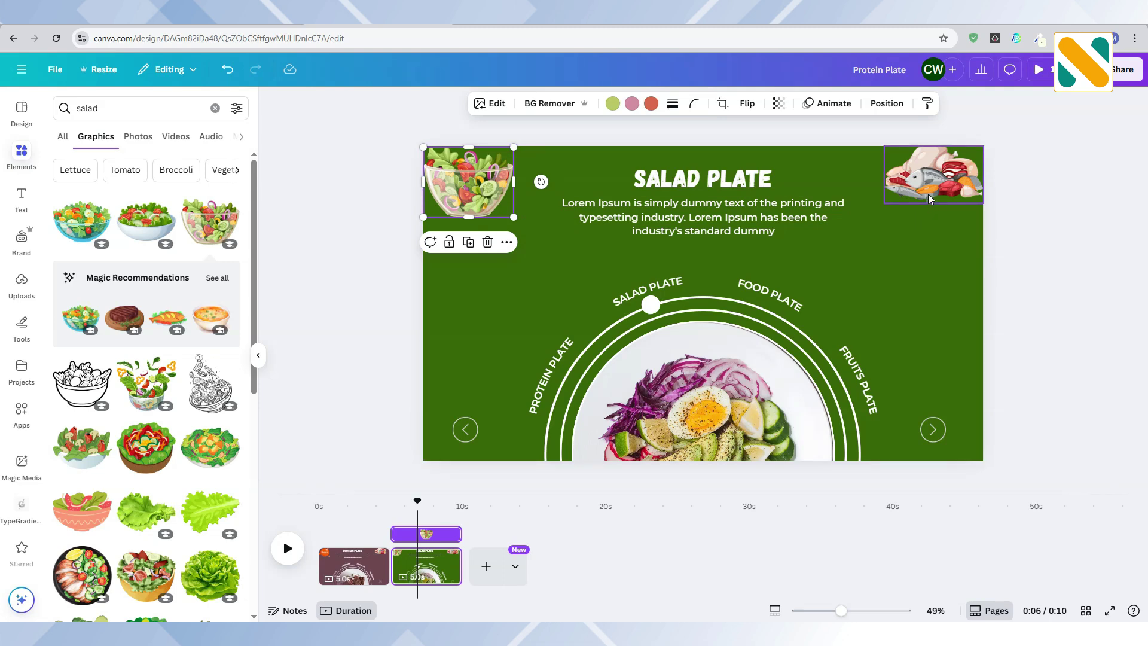
# Replace the meat-and-fish graphic on the second page with a lettuce leaf graphic, shrunk to fit the upper-right corner
pyautogui.click(931, 197)
pyautogui.press('Delete')
pyautogui.click(170, 509)
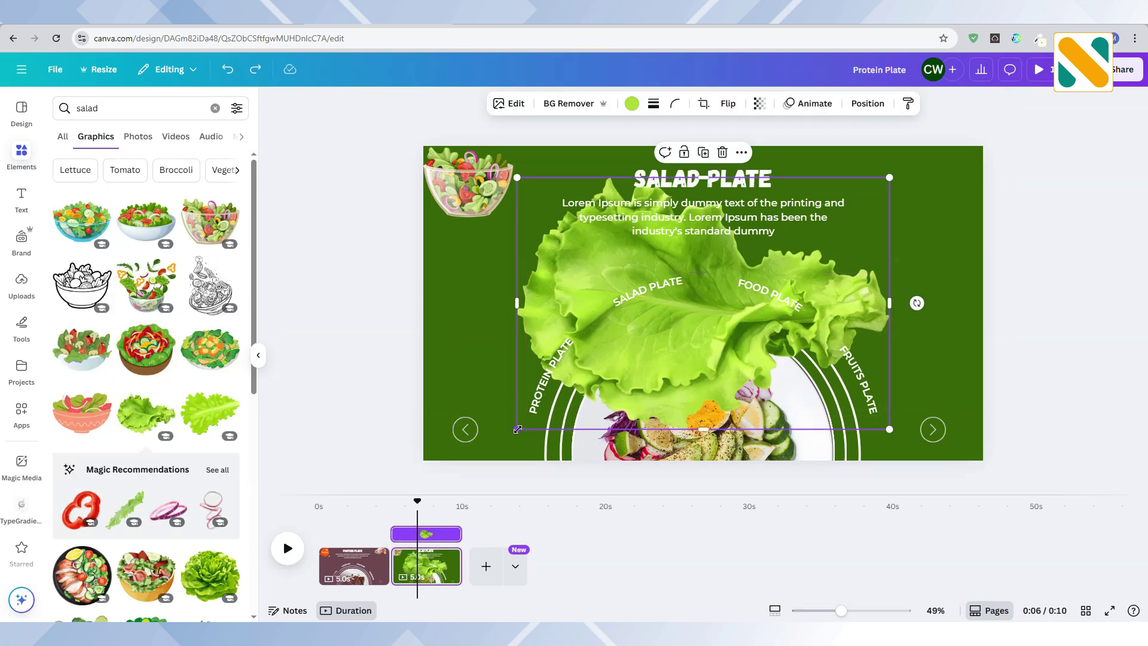
pyautogui.moveTo(518, 429); pyautogui.dragTo(742, 278)
pyautogui.moveTo(848, 254); pyautogui.dragTo(941, 220)
pyautogui.moveTo(840, 251); pyautogui.dragTo(892, 222)
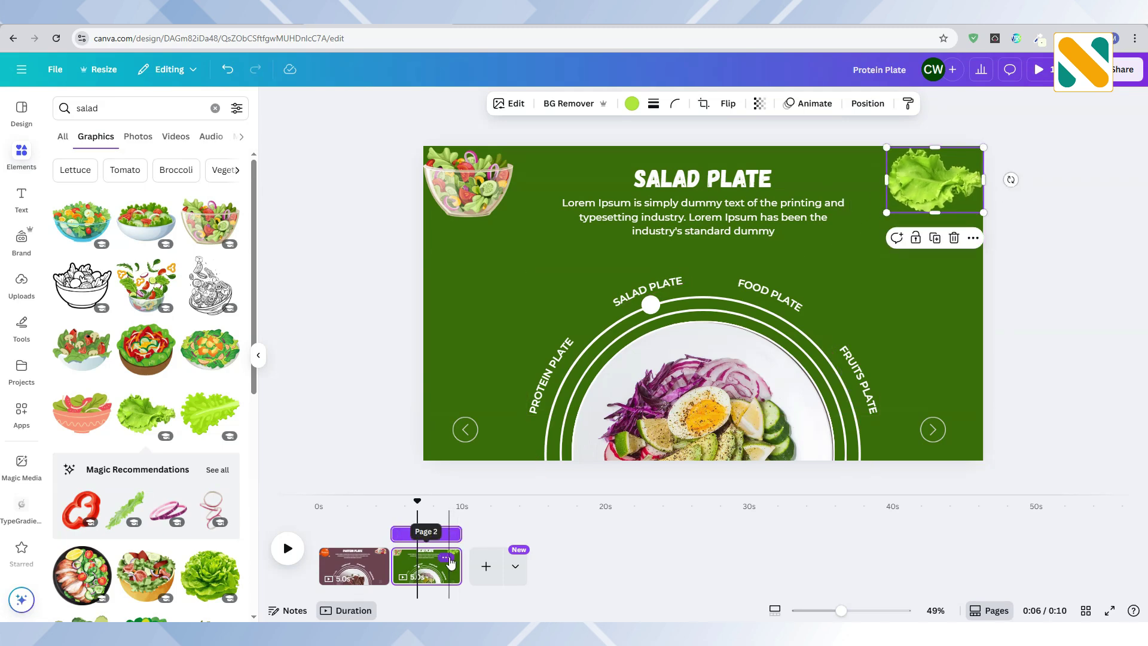
# Replace the second page's description with the lipsum.com passage starting "ext ever since the 1500s" and ending "It has s"
pyautogui.click(251, 16)
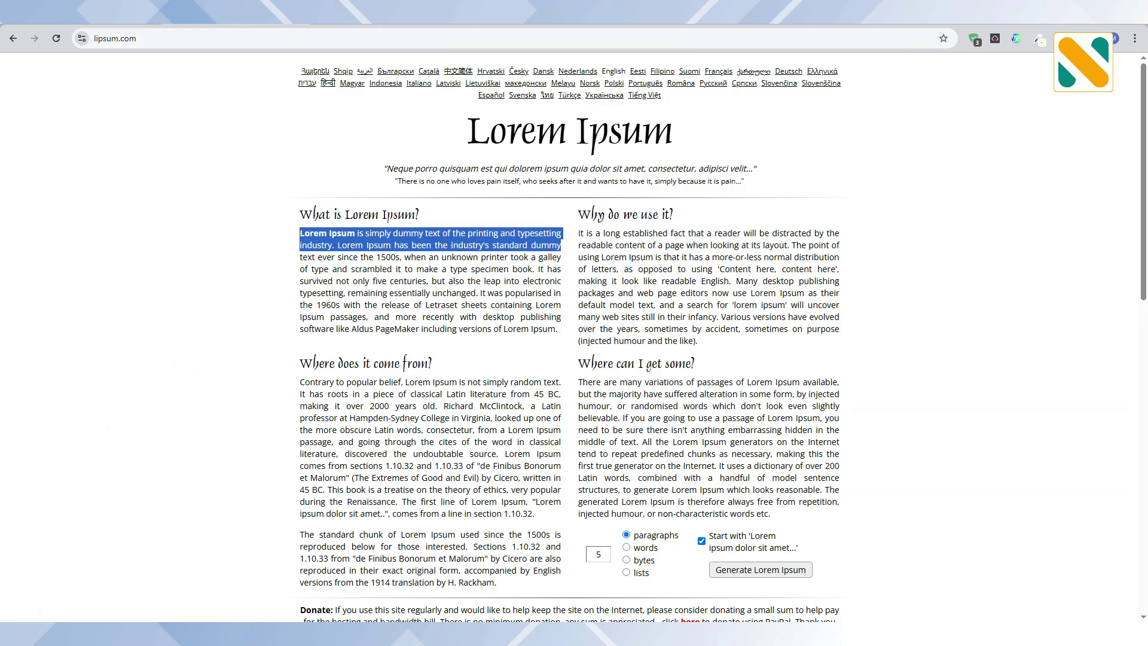
pyautogui.click(297, 258)
pyautogui.moveTo(333, 257); pyautogui.dragTo(534, 270)
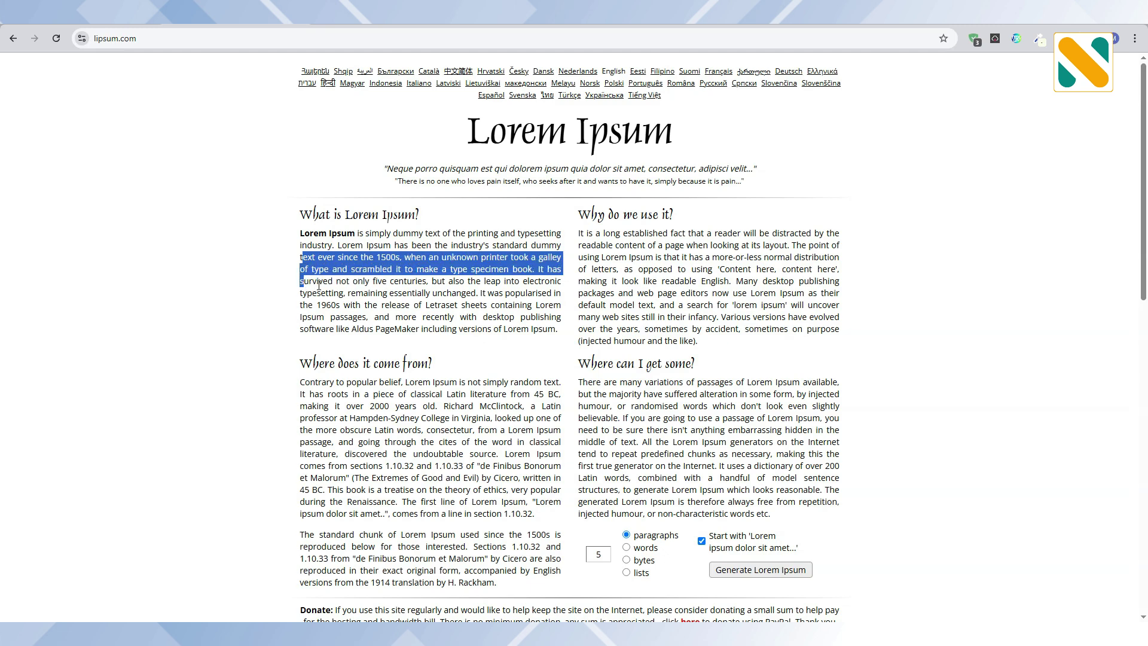
pyautogui.hotkey('ctrl', 'Tab')
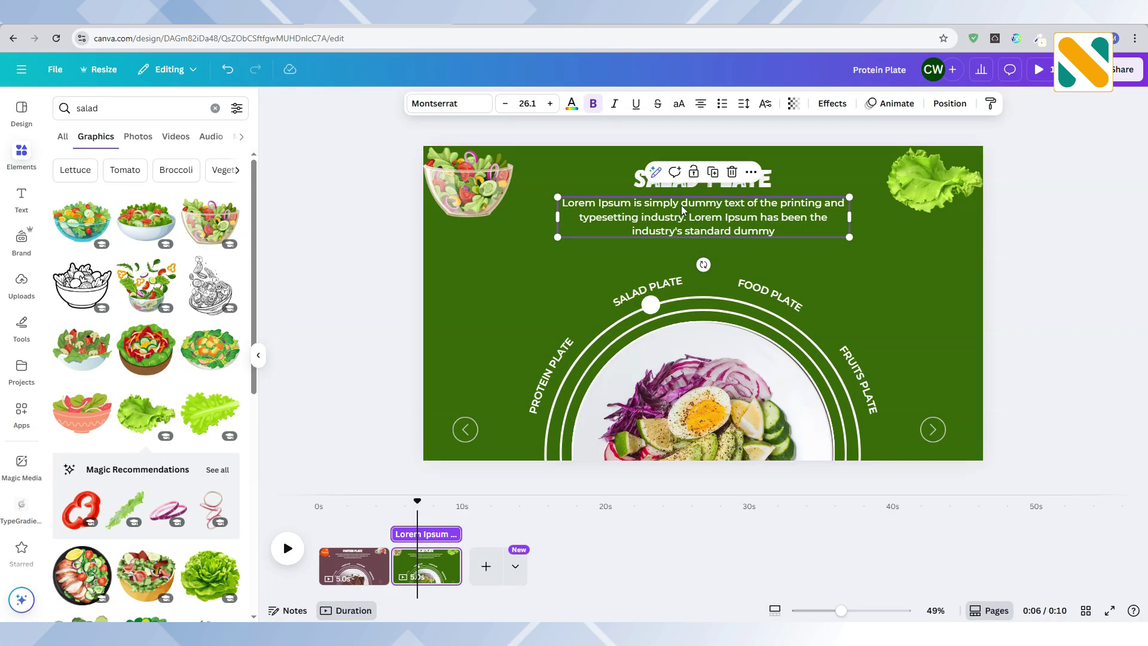
pyautogui.hotkey('ctrl', 'a')
pyautogui.write('ext ever since the 1500s, when an unknown printer took a galley of type and scrambled it to make a type specimen book. It has s')
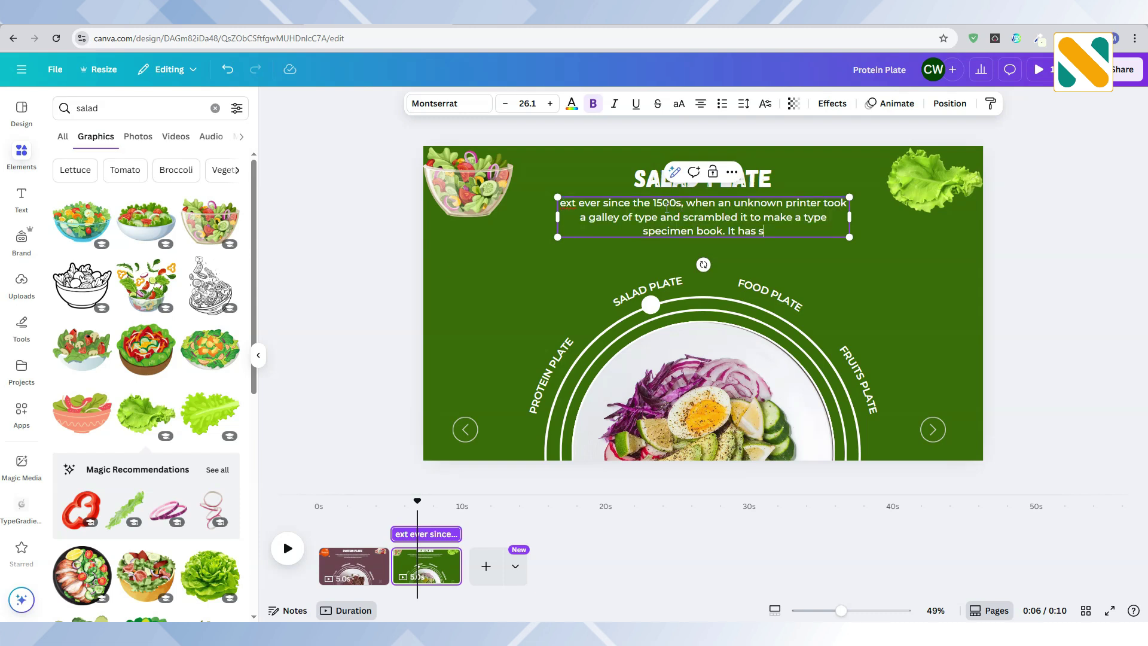
pyautogui.click(352, 271)
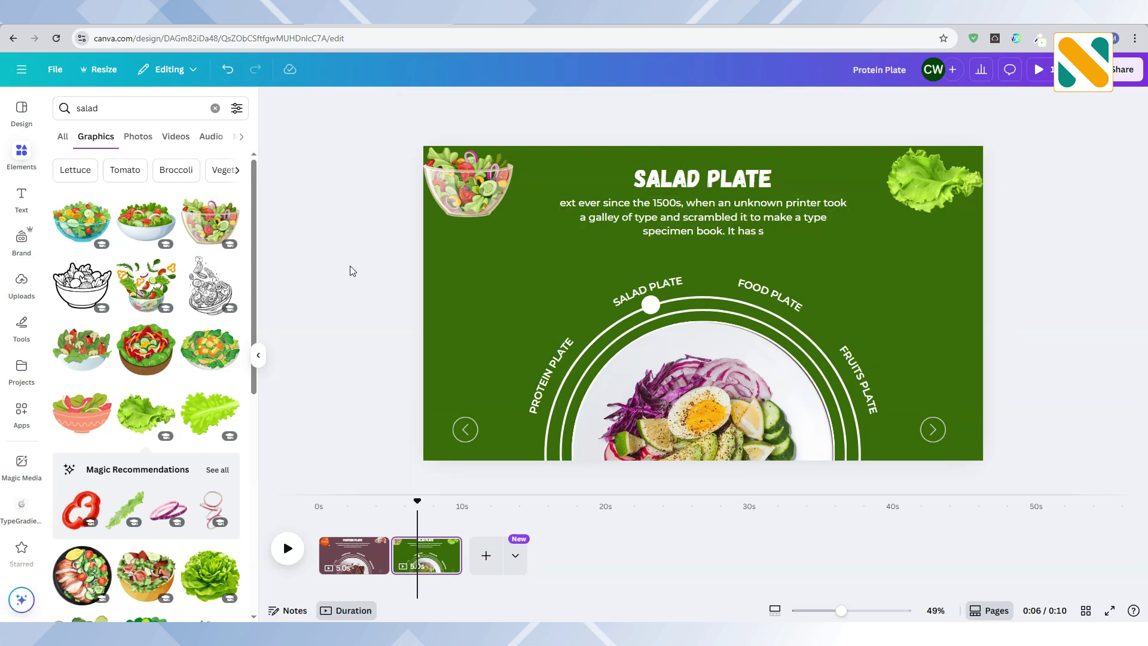
# Duplicate the salad page as a third page and rotate its ring-and-dot group so the dot sits at the Food Plate label
pyautogui.click(447, 548)
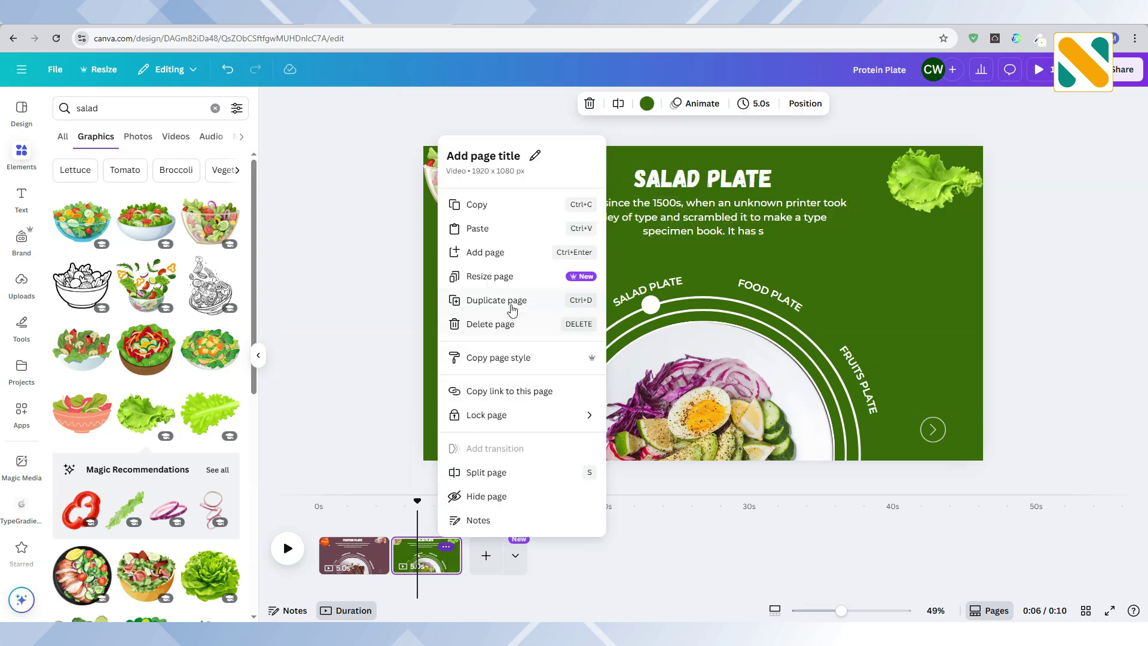
pyautogui.hotkey('ctrl', 'd')
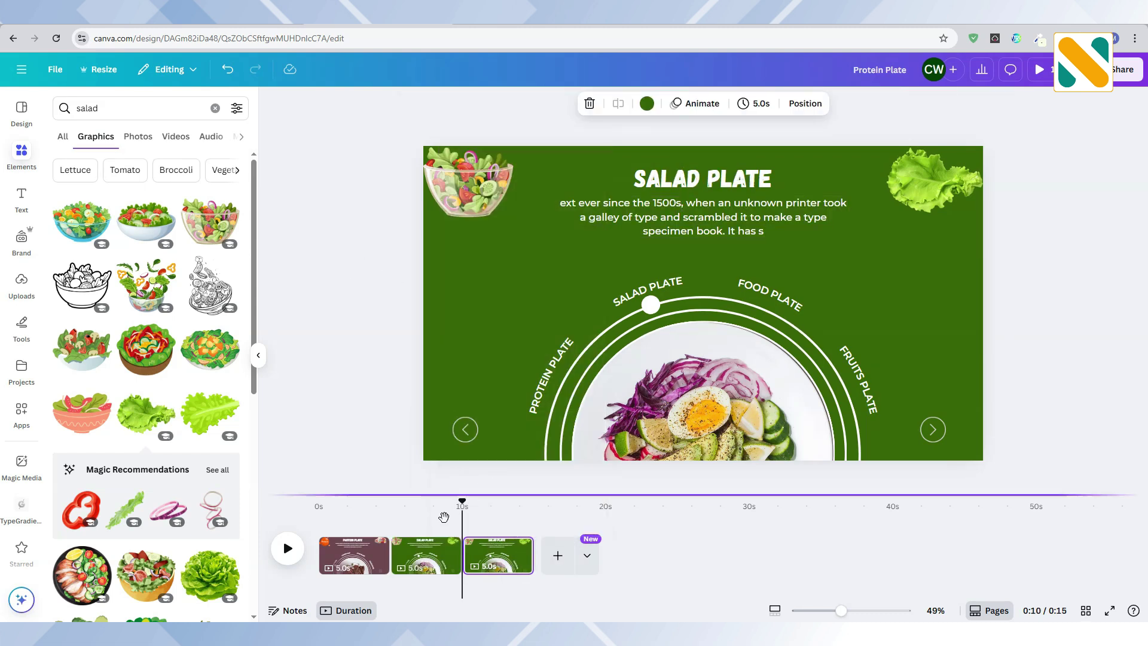
pyautogui.click(494, 504)
pyautogui.click(544, 434)
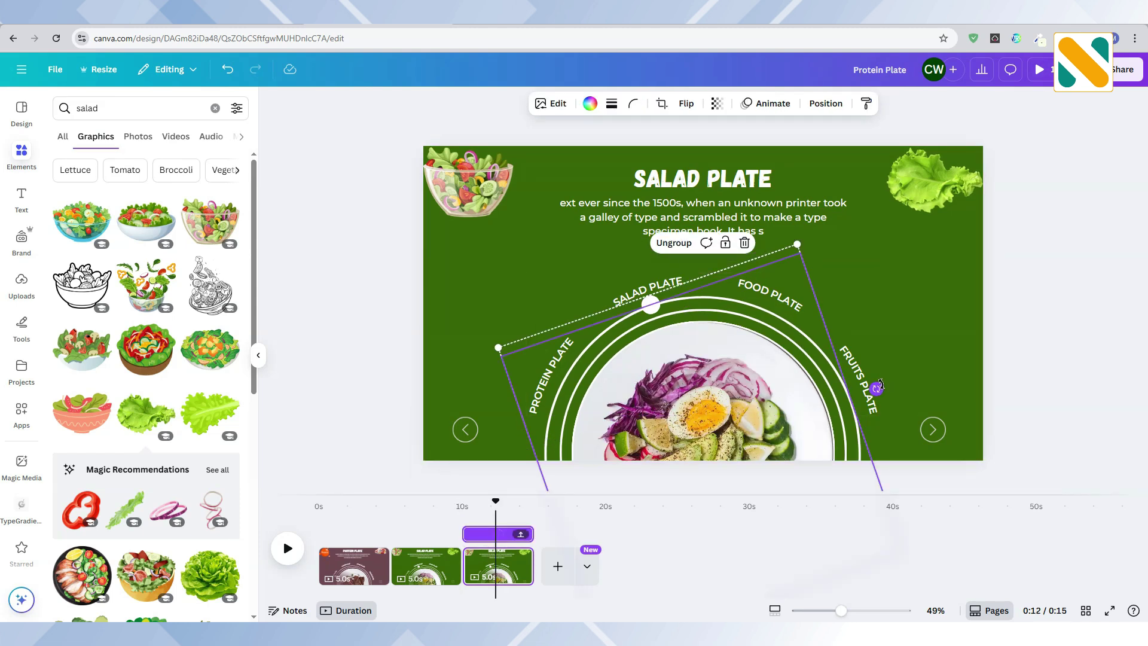
pyautogui.moveTo(879, 385); pyautogui.dragTo(989, 550)
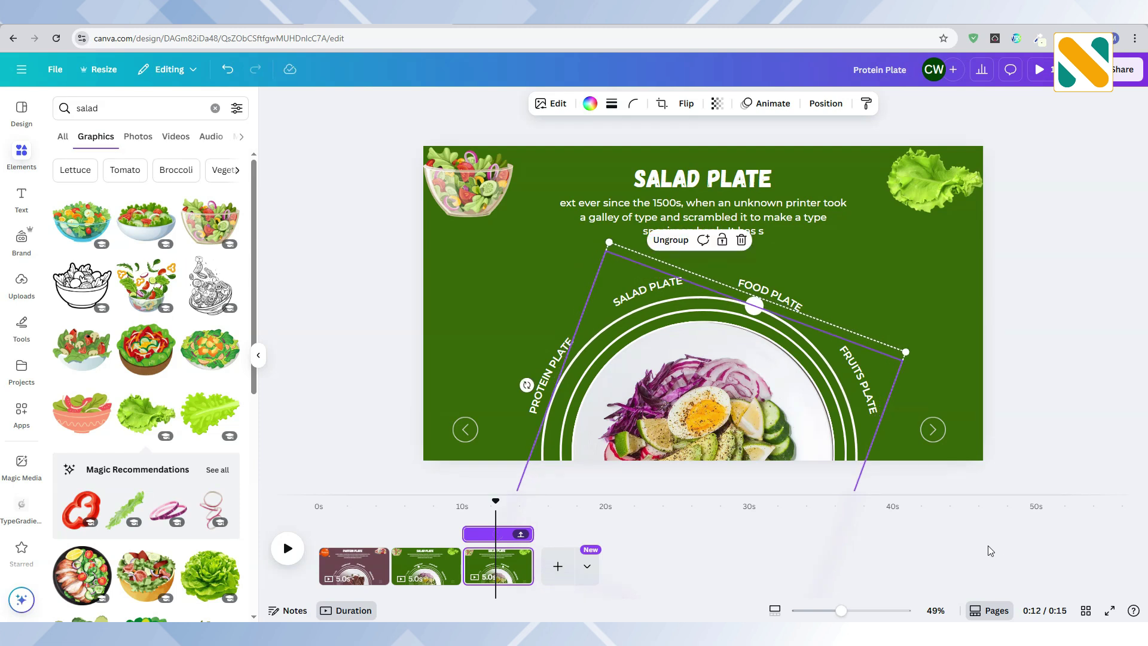
pyautogui.click(892, 484)
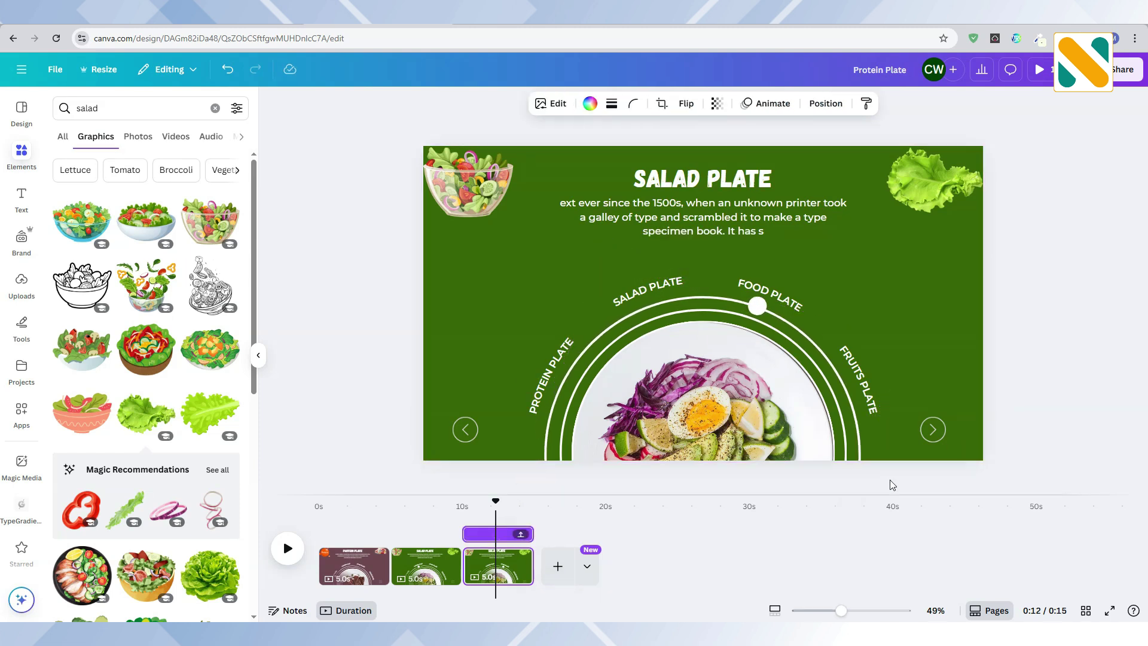
pyautogui.click(955, 315)
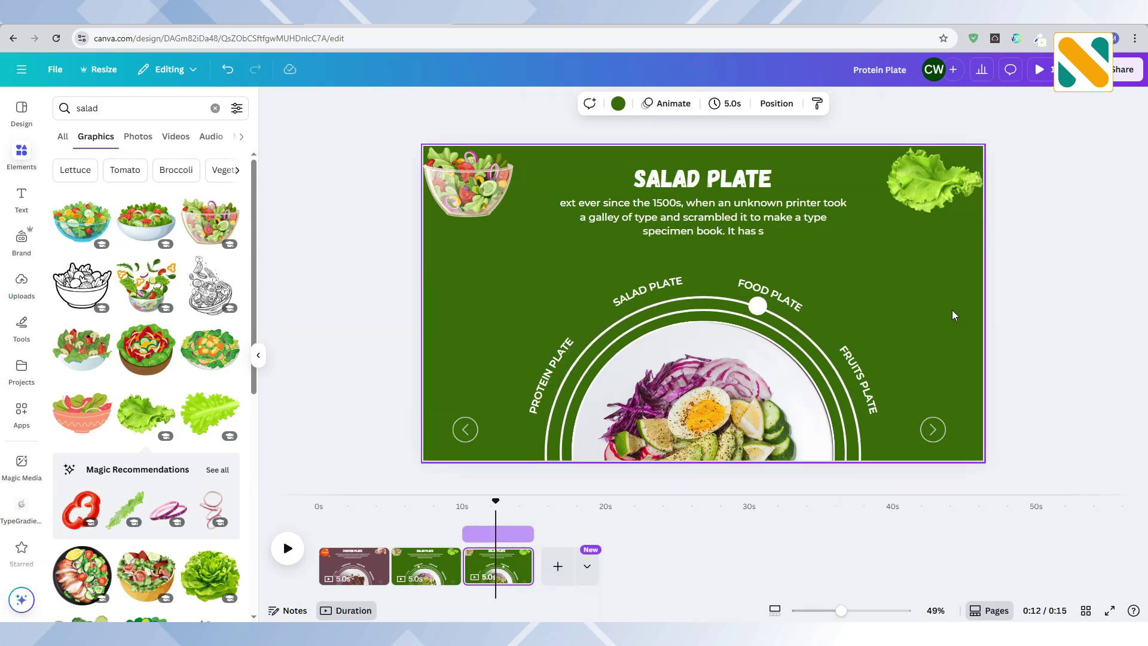
# Move the stew plate photo above the salad plate photo on the third page and change the title to Food Plate
pyautogui.click(859, 371)
pyautogui.click(837, 335)
pyautogui.click(830, 106)
pyautogui.scroll(-2, 175, 577)
pyautogui.moveTo(161, 520); pyautogui.dragTo(154, 435)
pyautogui.click(706, 179)
pyautogui.write('food Plate')
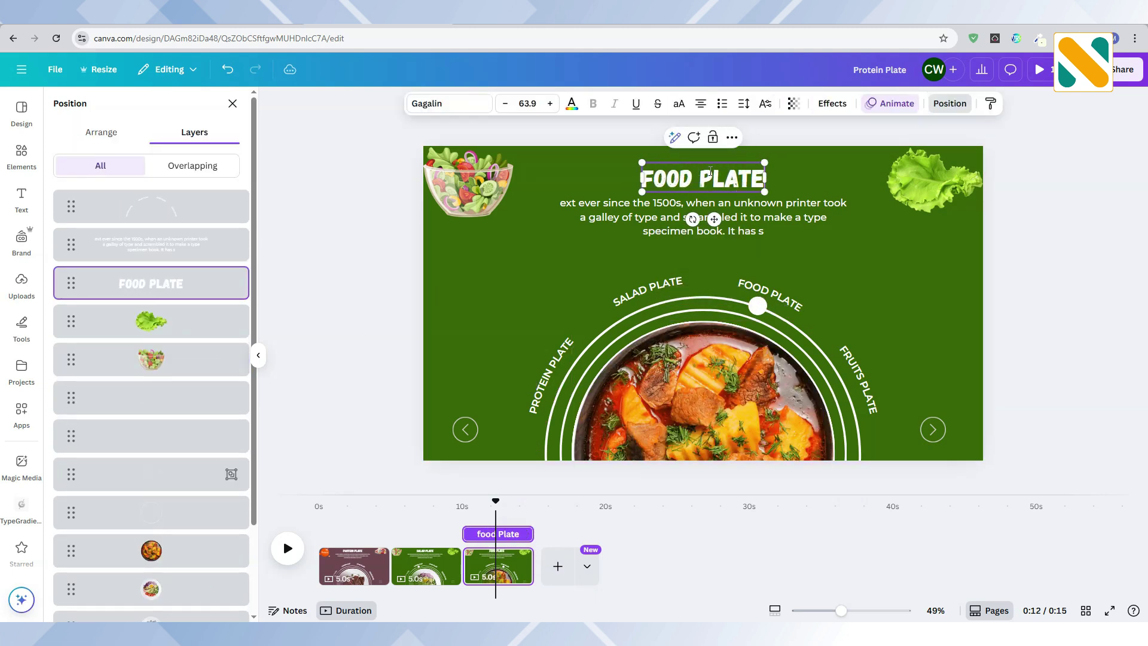
# Replace the third page's description with the lipsum.com passage from "survived not only five centuries" to "It was popularised in"
pyautogui.hotkey('alt', 'Tab')
pyautogui.moveTo(300, 281); pyautogui.dragTo(560, 292)
pyautogui.hotkey('ctrl', 'c')
pyautogui.click(378, 13)
pyautogui.tripleClick(703, 217)
pyautogui.hotkey('ctrl', 'v')
# Search the graphics for food and replace the third page's salad bowl with a small noodle-and-egg bowl in the upper-left corner
pyautogui.click(236, 110)
pyautogui.moveTo(106, 110); pyautogui.dragTo(16, 118)
pyautogui.write('foo')
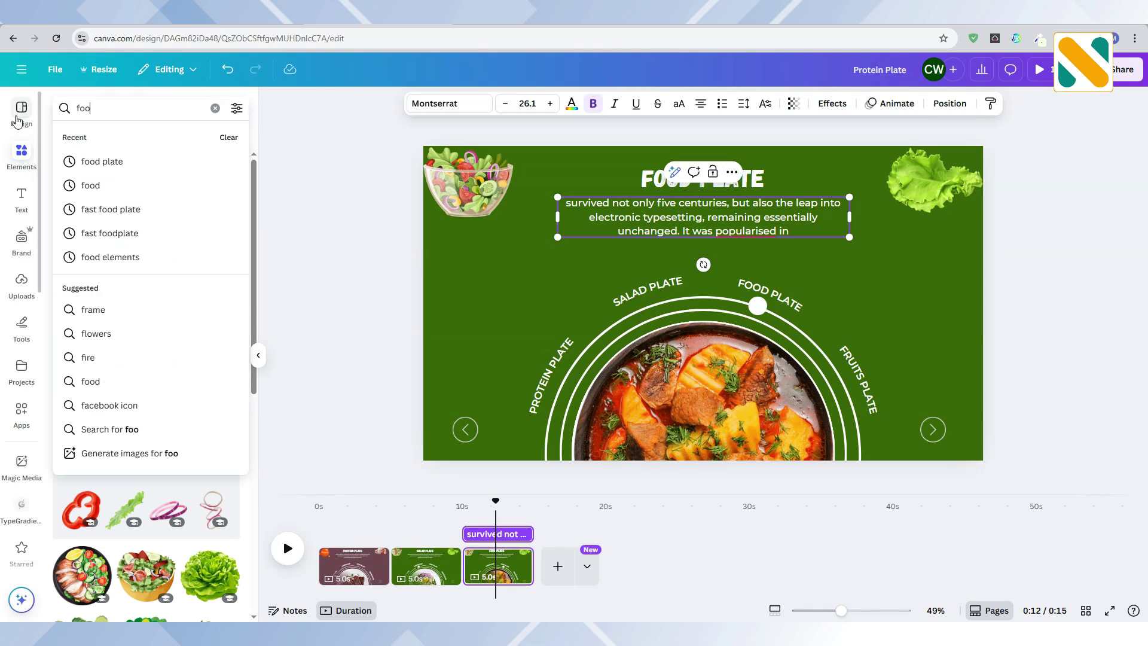
pyautogui.write('d')
pyautogui.press('Return')
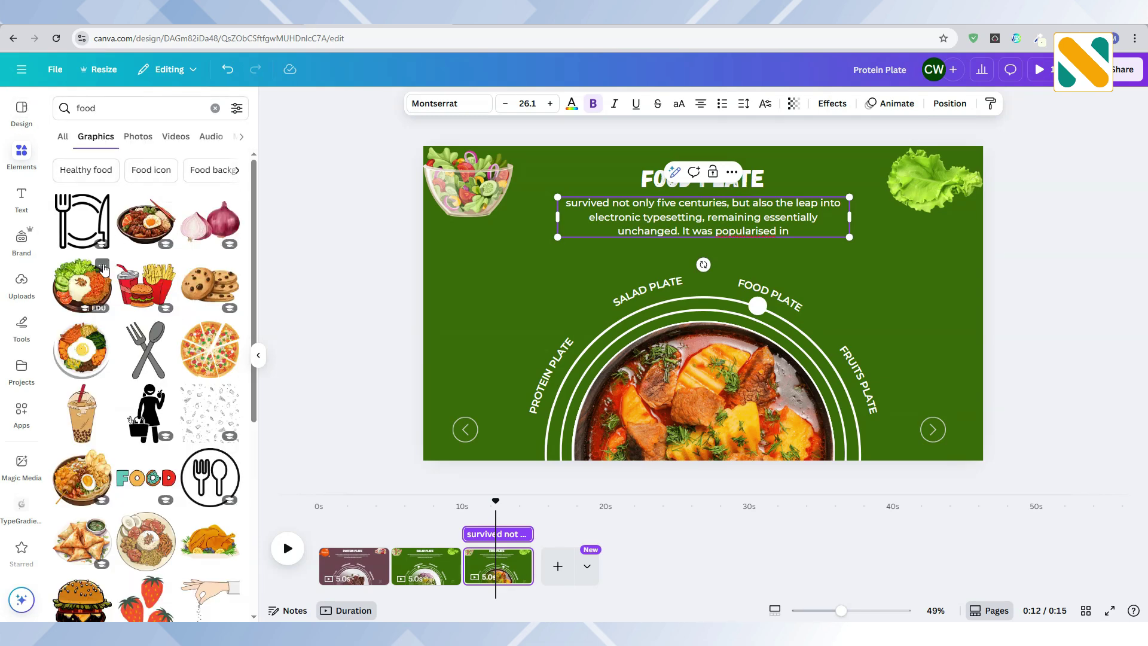
pyautogui.click(146, 222)
pyautogui.click(468, 183)
pyautogui.press('Delete')
pyautogui.moveTo(703, 303); pyautogui.dragTo(508, 209)
pyautogui.moveTo(592, 275); pyautogui.dragTo(501, 192)
# Replace the lettuce graphic on the third page with a roast turkey graphic sized to fit the upper-right corner
pyautogui.click(209, 542)
pyautogui.moveTo(474, 443); pyautogui.dragTo(831, 256)
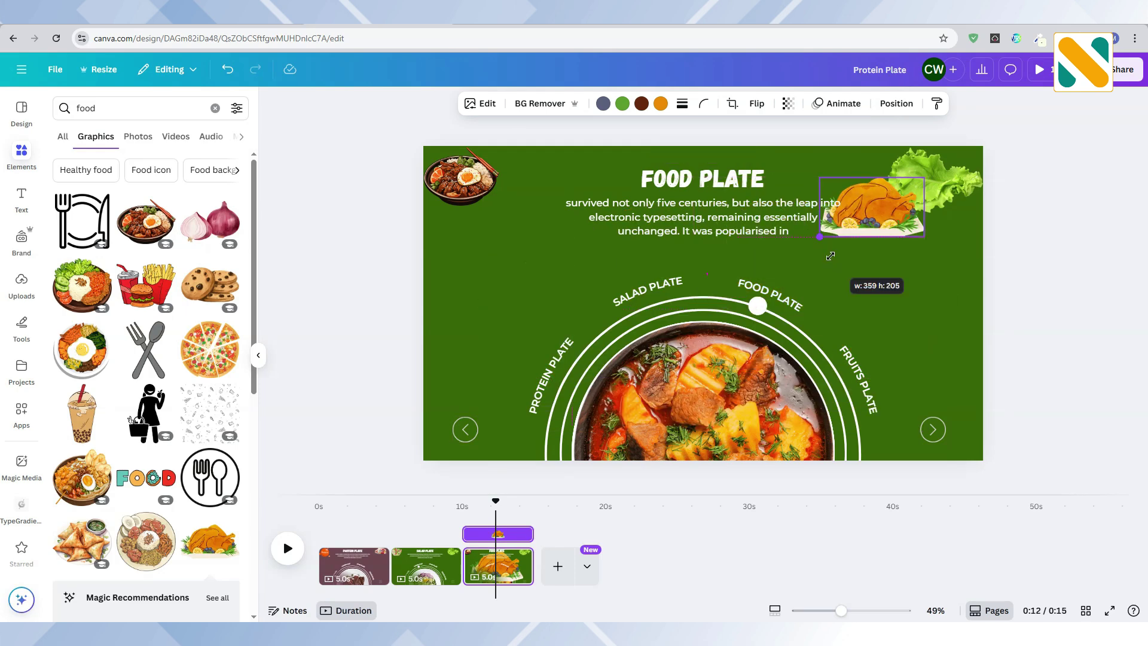
pyautogui.click(951, 177)
pyautogui.press('Delete')
pyautogui.moveTo(876, 206)
pyautogui.mouseDown()
pyautogui.moveTo(934, 176)
pyautogui.moveTo(858, 217)
pyautogui.mouseUp()
# Change the third page's background to the default orange, then darken it and shift its hue to a custom brown
pyautogui.click(824, 251)
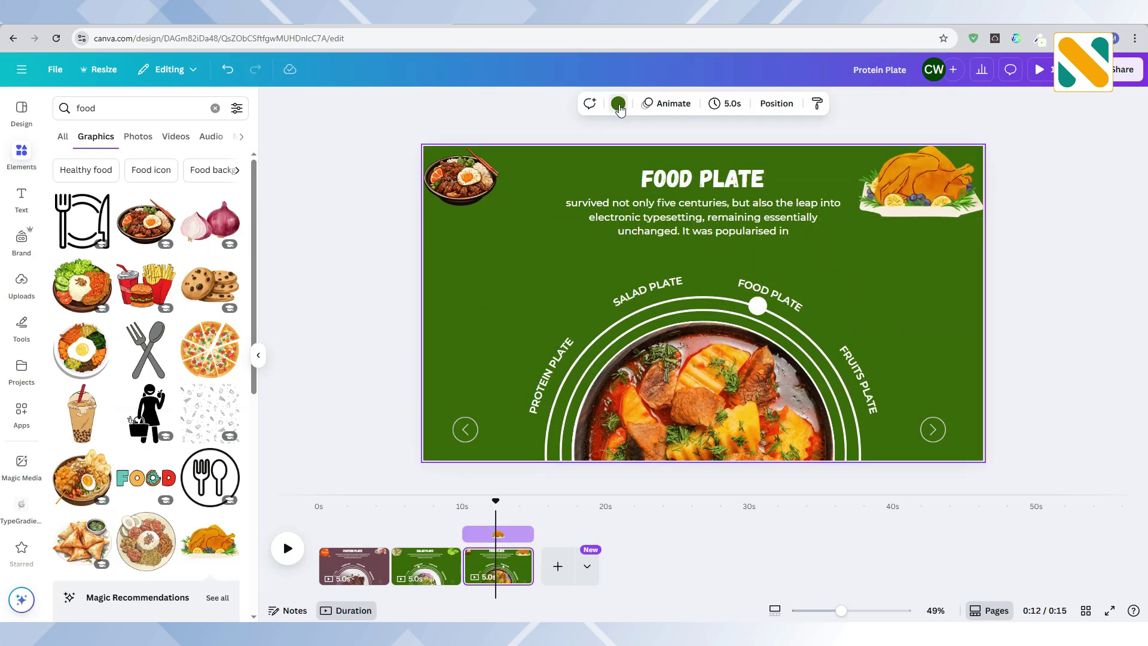
pyautogui.click(619, 105)
pyautogui.scroll(-2, 194, 442)
pyautogui.scroll(1, 197, 460)
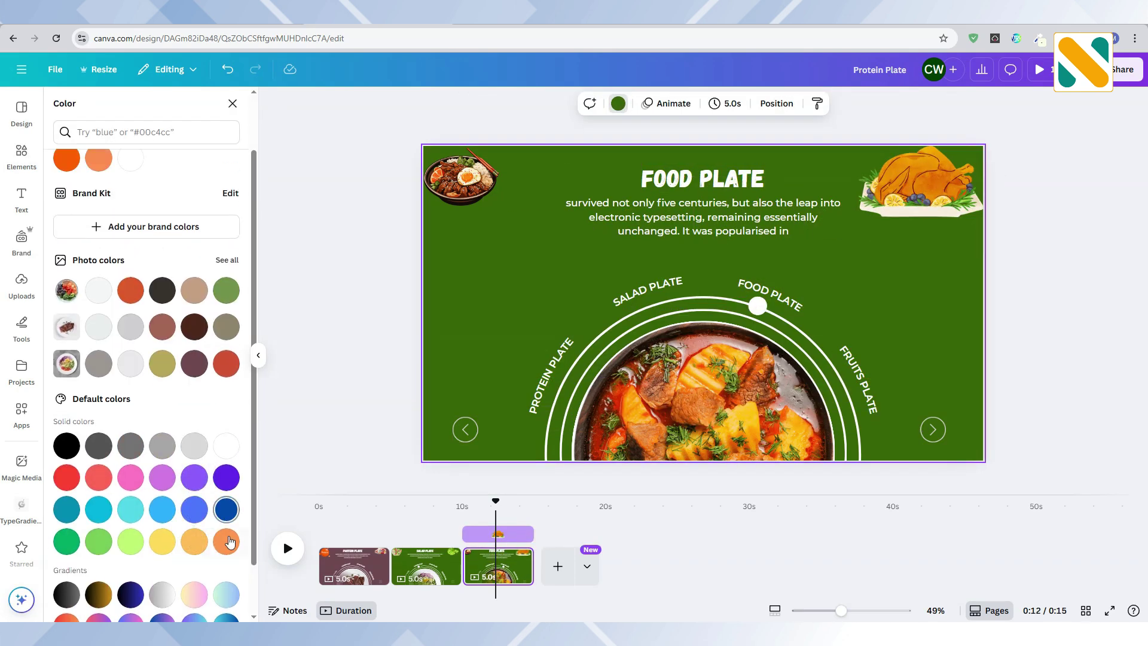
pyautogui.click(226, 543)
pyautogui.scroll(1, 81, 194)
pyautogui.click(66, 193)
pyautogui.moveTo(181, 248); pyautogui.dragTo(222, 275)
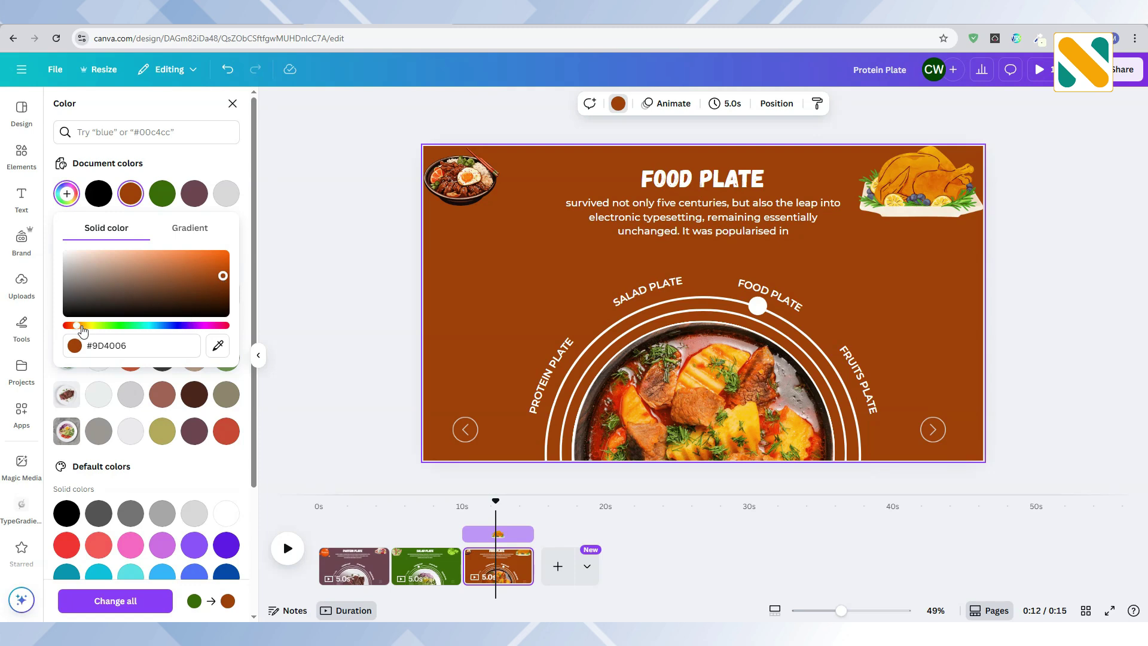
pyautogui.moveTo(83, 330); pyautogui.dragTo(87, 329)
pyautogui.click(344, 261)
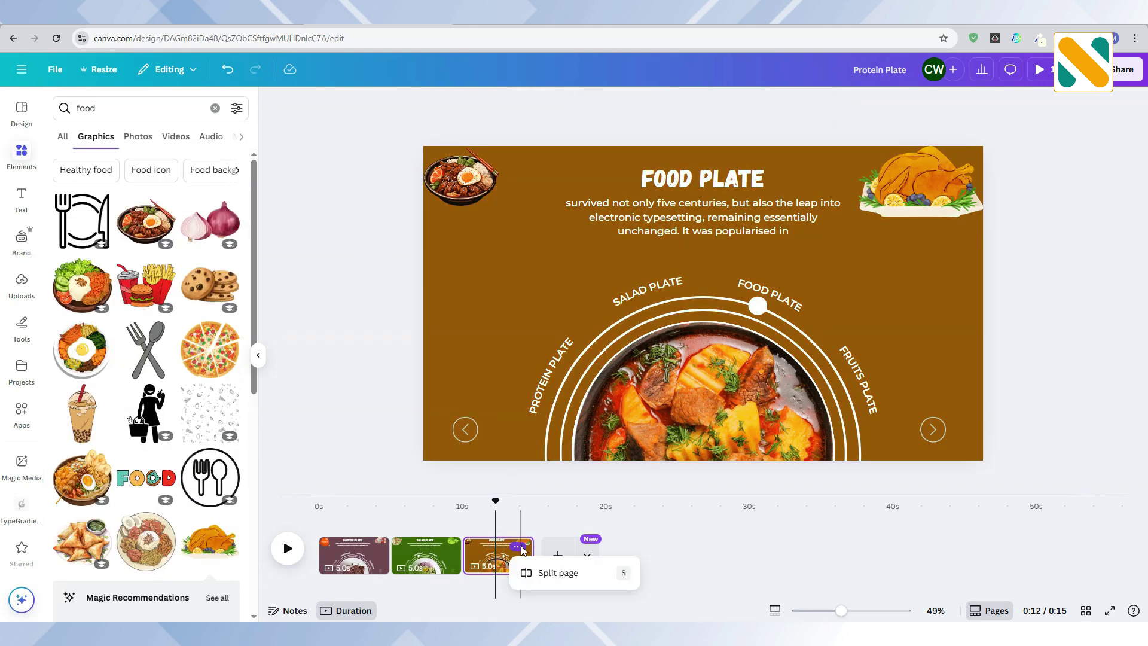
# Duplicate the food page as a fourth page and rotate its ring-and-dot group so the dot sits at the Fruits Plate label
pyautogui.click(518, 546)
pyautogui.click(560, 292)
pyautogui.moveTo(535, 501); pyautogui.dragTo(570, 501)
pyautogui.click(544, 428)
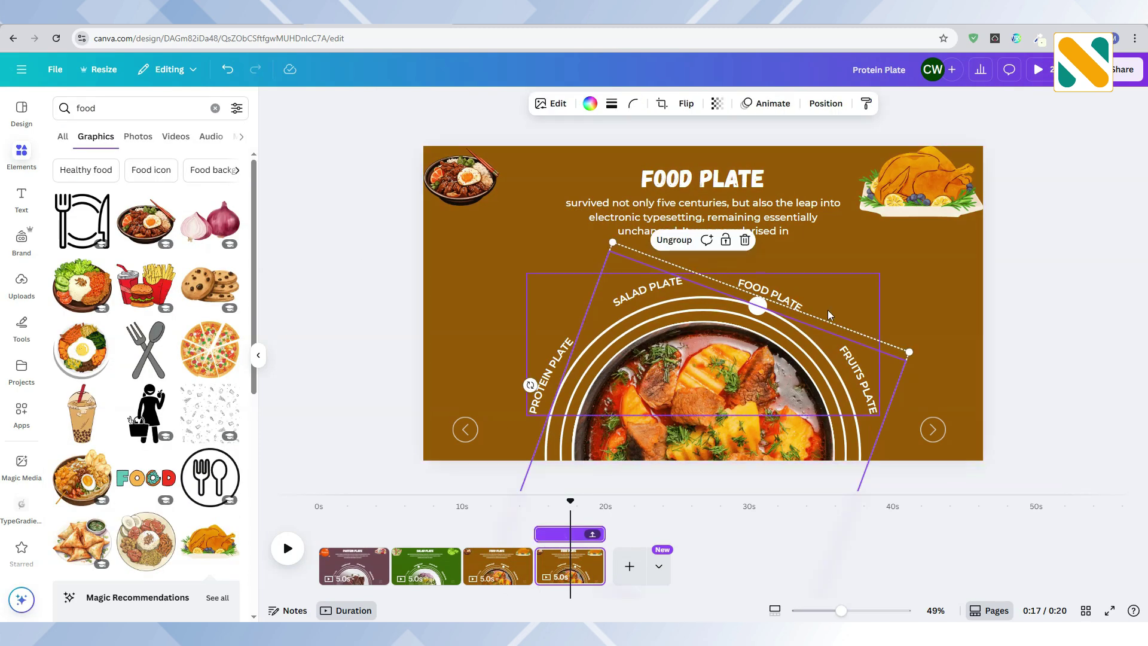
pyautogui.moveTo(530, 385); pyautogui.dragTo(669, 354)
pyautogui.click(871, 427)
pyautogui.click(866, 432)
pyautogui.click(911, 367)
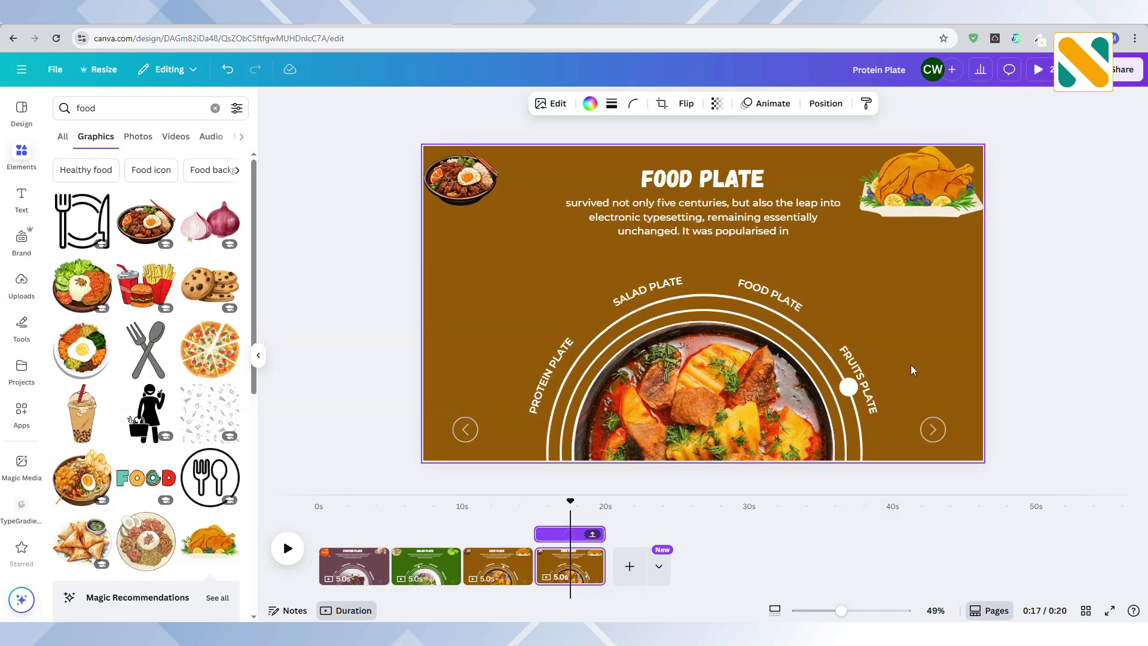
# Move the fruit plate photo above the stew plate photo on the fourth page and change the title to Fruits Plate
pyautogui.click(742, 396)
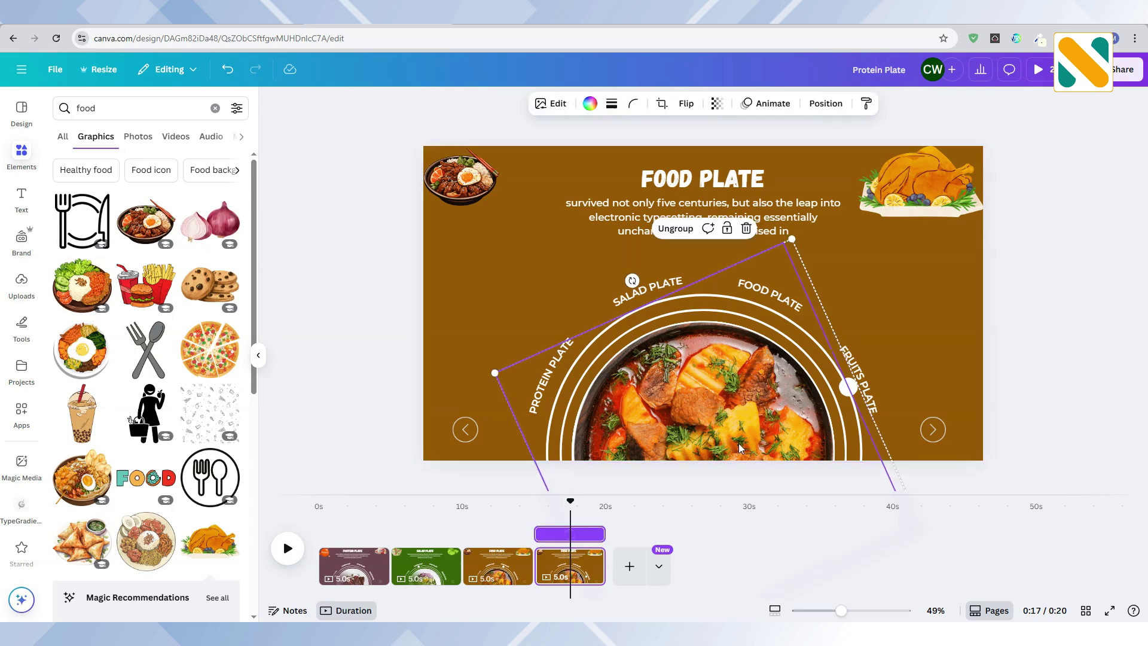
pyautogui.click(826, 103)
pyautogui.scroll(-2, 179, 556)
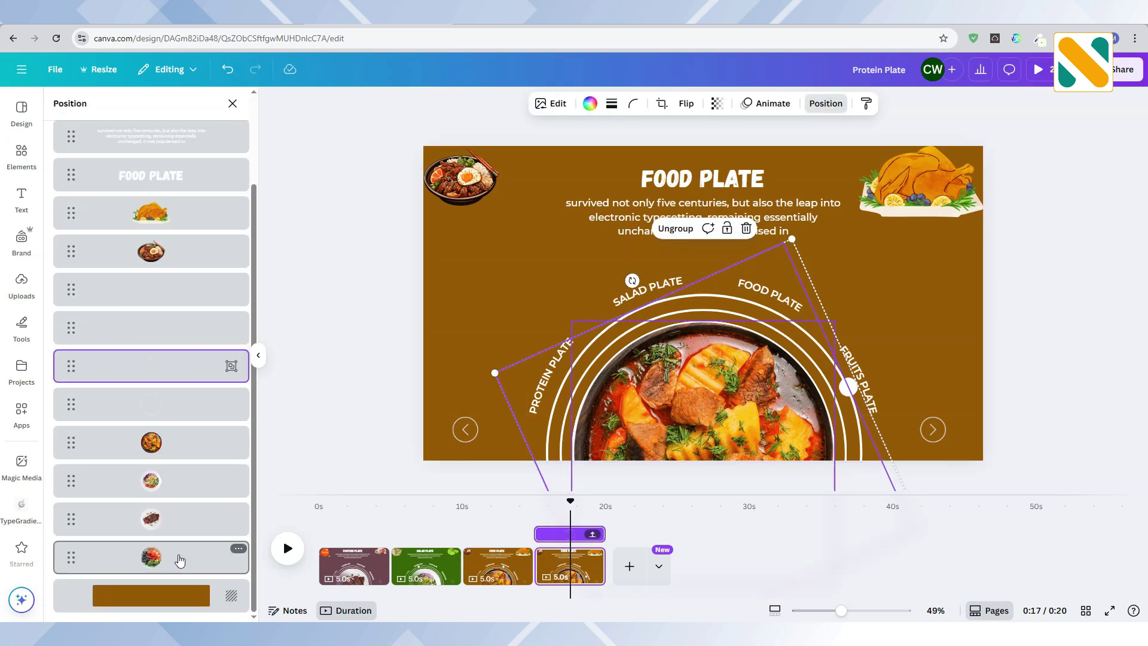
pyautogui.click(694, 176)
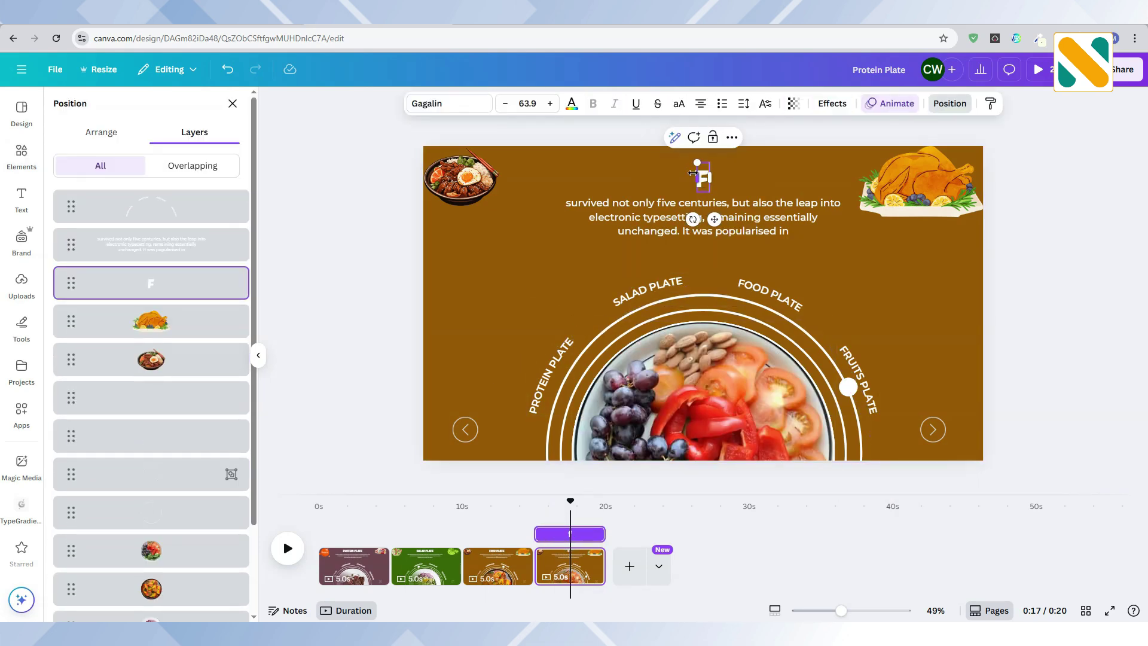
pyautogui.write('plate')
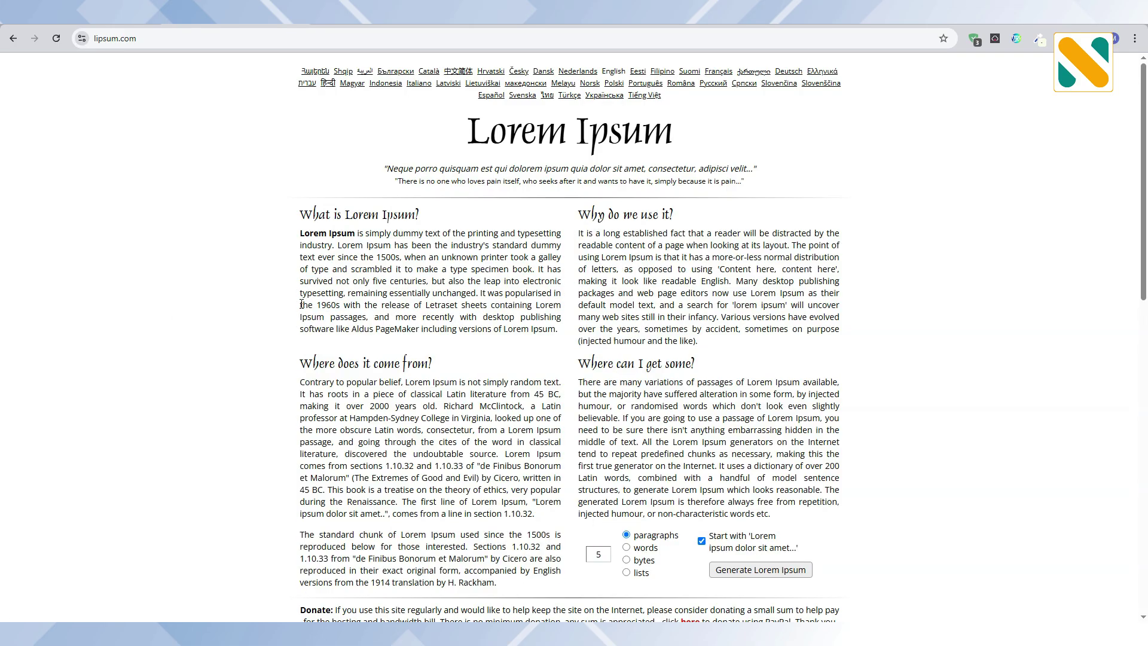
# Replace the fourth page's description with the lipsum.com passage from "the 1960s with the release of Letraset sheets" to "desktop publishing"
pyautogui.moveTo(301, 304); pyautogui.dragTo(561, 317)
pyautogui.hotkey('ctrl', 'c')
pyautogui.hotkey('ctrl', 'Tab')
pyautogui.click(683, 212)
pyautogui.hotkey('ctrl', 'v')
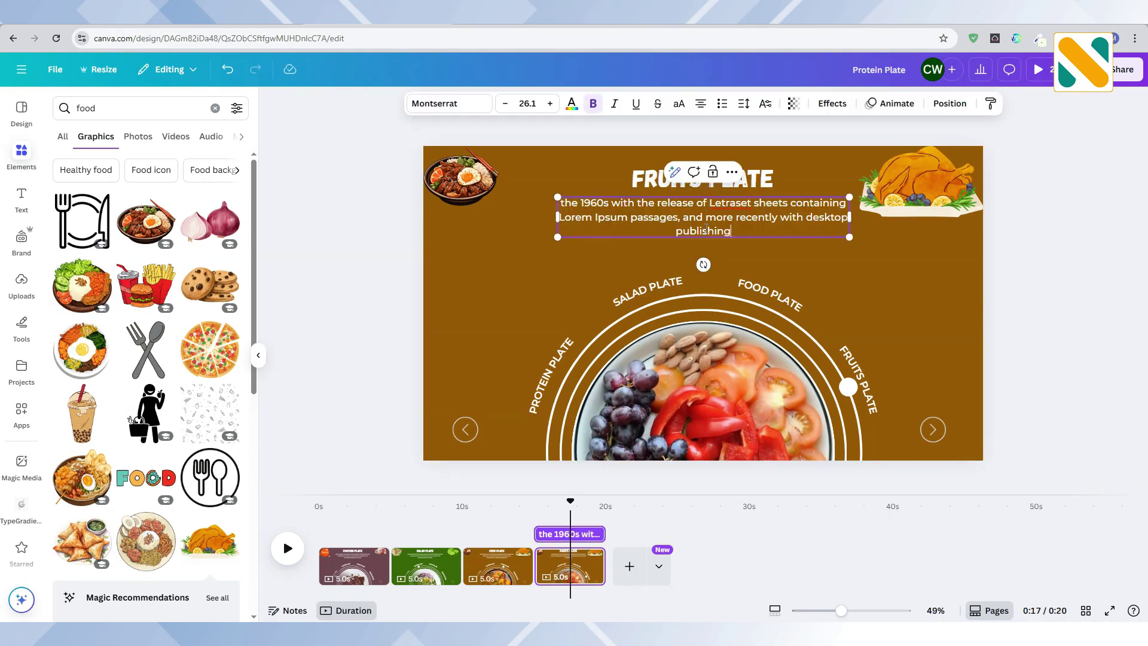
# Search the graphics for fruits and put a small fruit basket in the fourth page's upper-left corner in place of the noodle bowl
pyautogui.doubleClick(84, 109)
pyautogui.write('fruits')
pyautogui.press('Return')
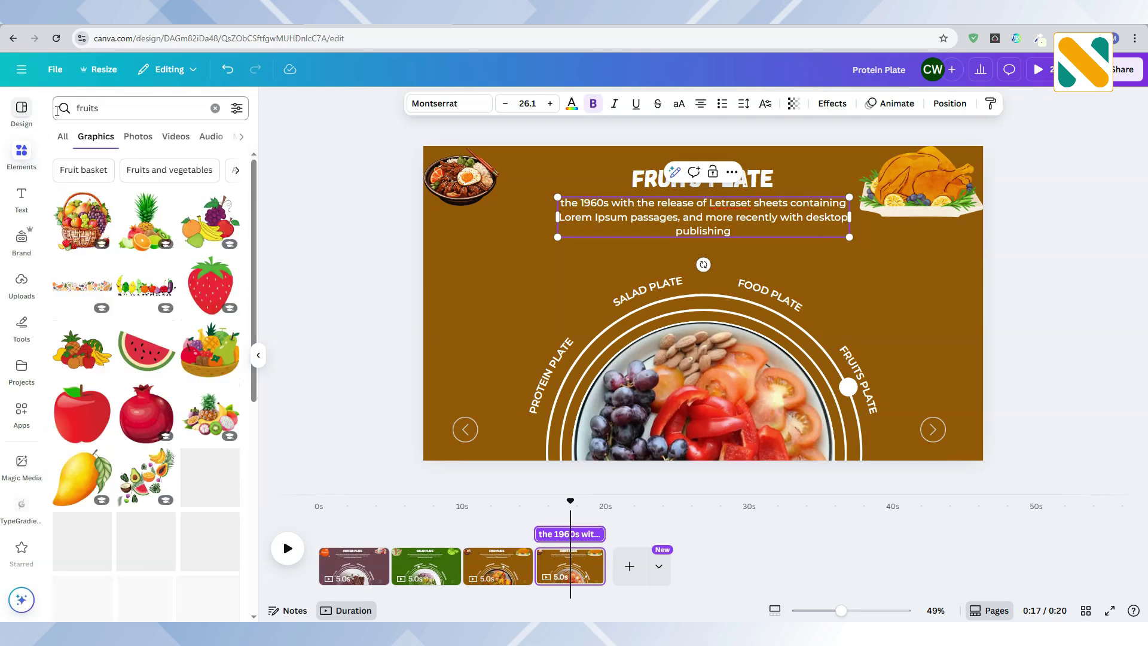
pyautogui.click(83, 231)
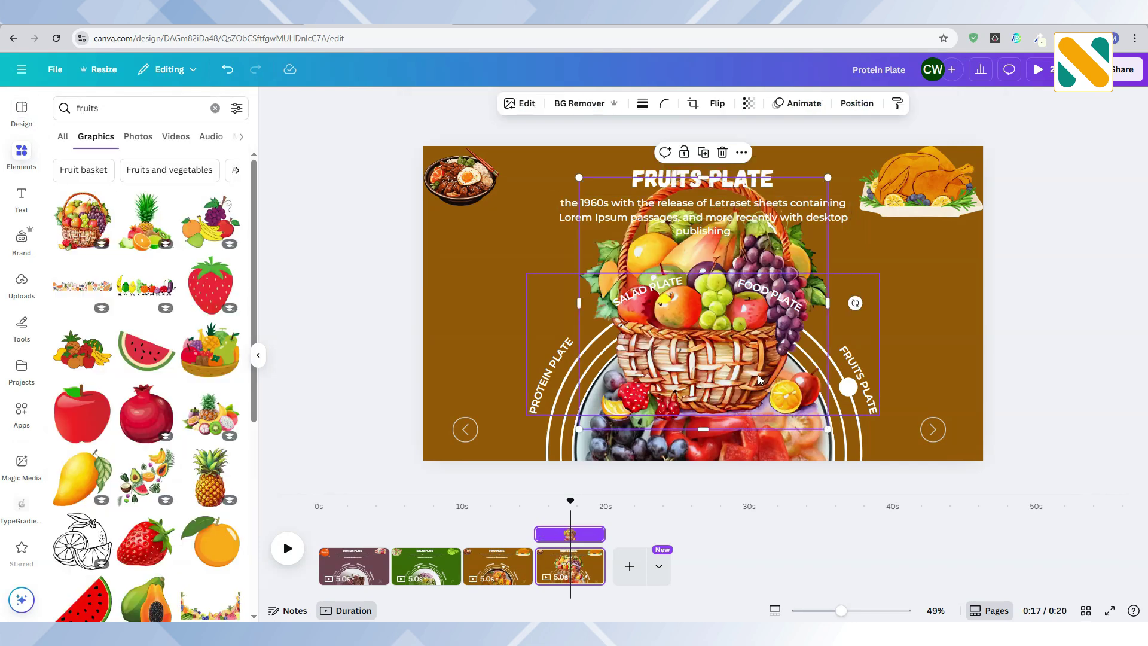
pyautogui.moveTo(650, 306); pyautogui.dragTo(520, 245)
pyautogui.moveTo(672, 399); pyautogui.dragTo(488, 212)
# Replace the roast turkey on the fourth page with a tropical fruit pile graphic, shrunk into the upper-right corner
pyautogui.click(921, 182)
pyautogui.press('Delete')
pyautogui.click(210, 512)
pyautogui.moveTo(716, 348); pyautogui.dragTo(827, 316)
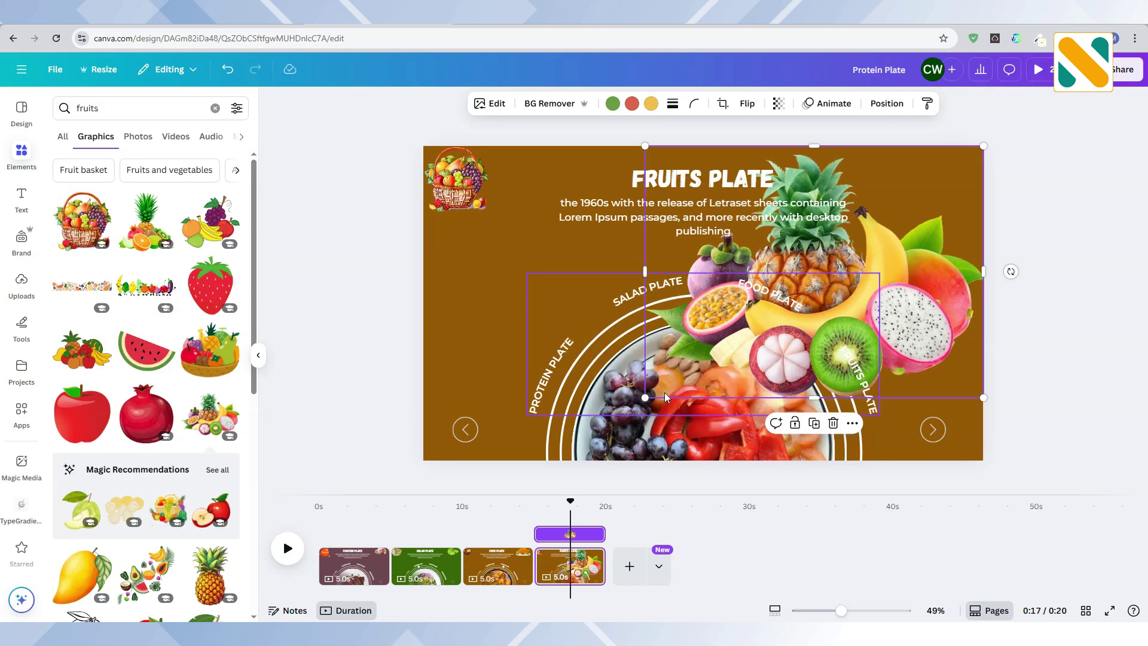
pyautogui.moveTo(645, 398); pyautogui.dragTo(915, 230)
# Change the fourth page's background color from the document palette to a dark red, #A2240E
pyautogui.click(933, 234)
pyautogui.click(617, 105)
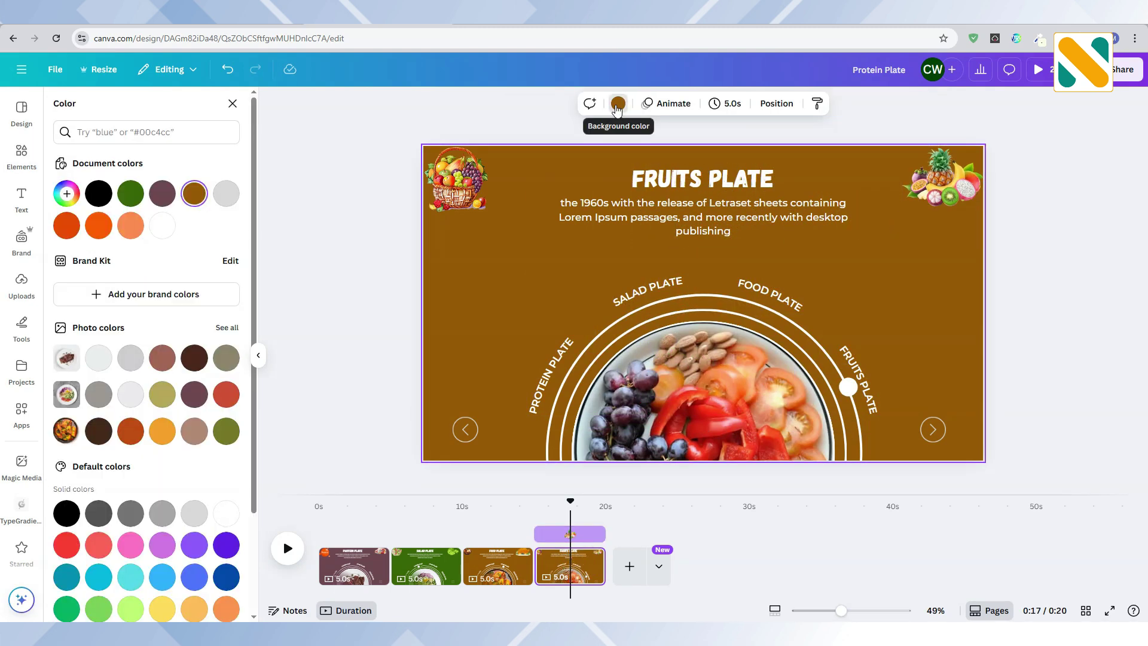
pyautogui.click(226, 395)
pyautogui.click(66, 193)
pyautogui.click(215, 274)
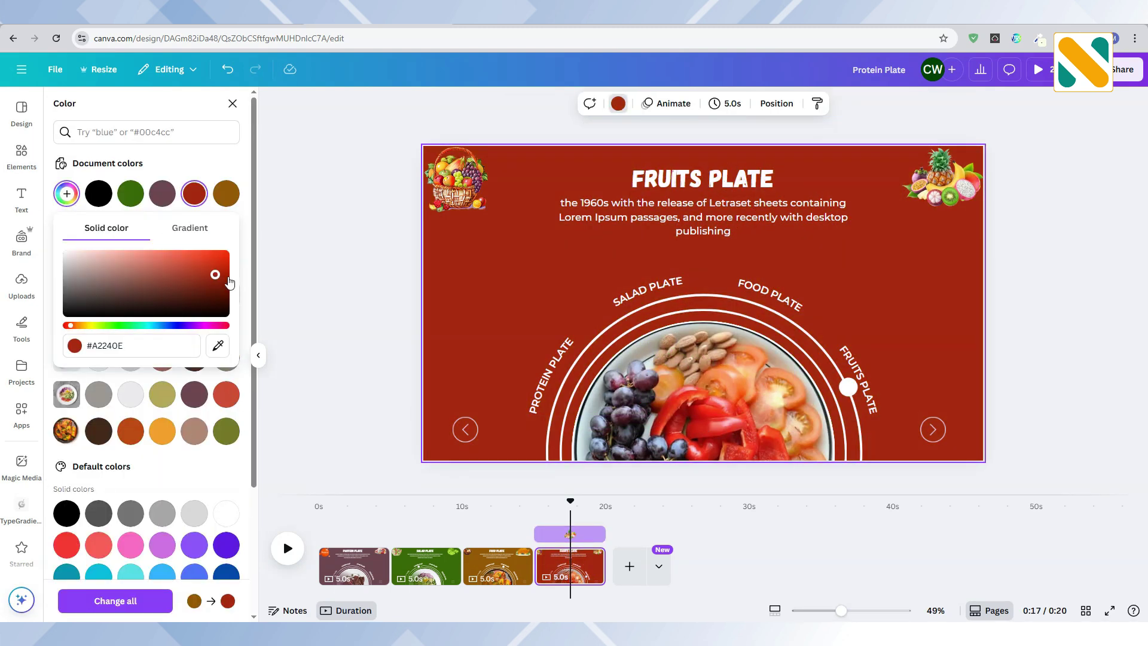
pyautogui.click(338, 286)
# Add a Match & Move transition with a 1-second duration after the first page and apply it between all pages
pyautogui.click(340, 514)
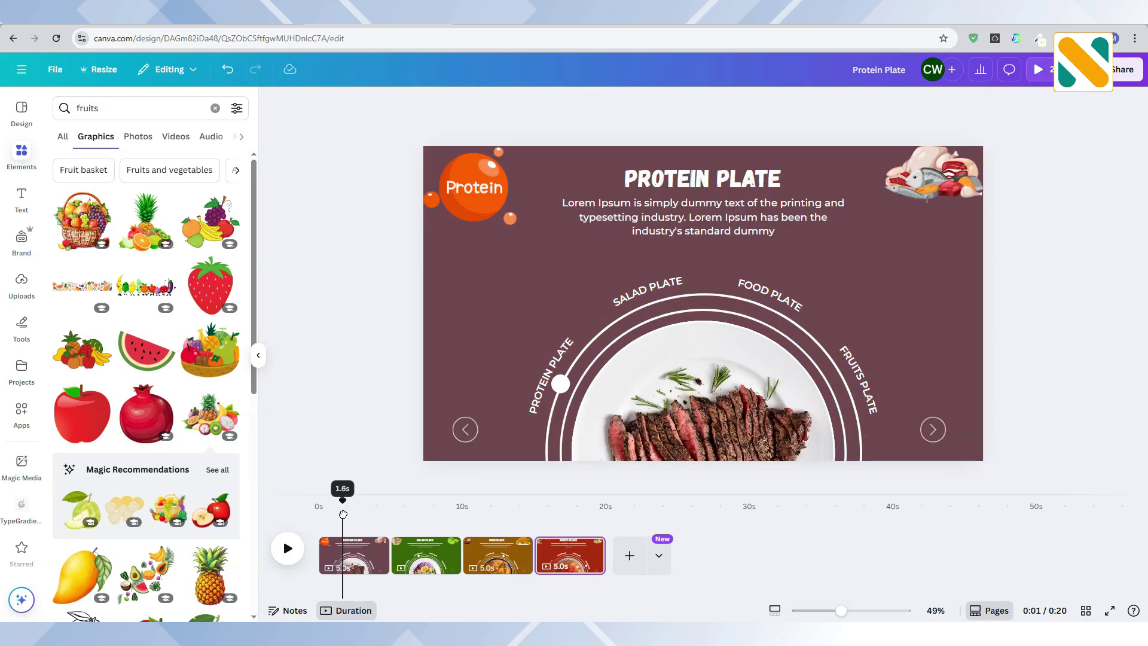
pyautogui.click(389, 565)
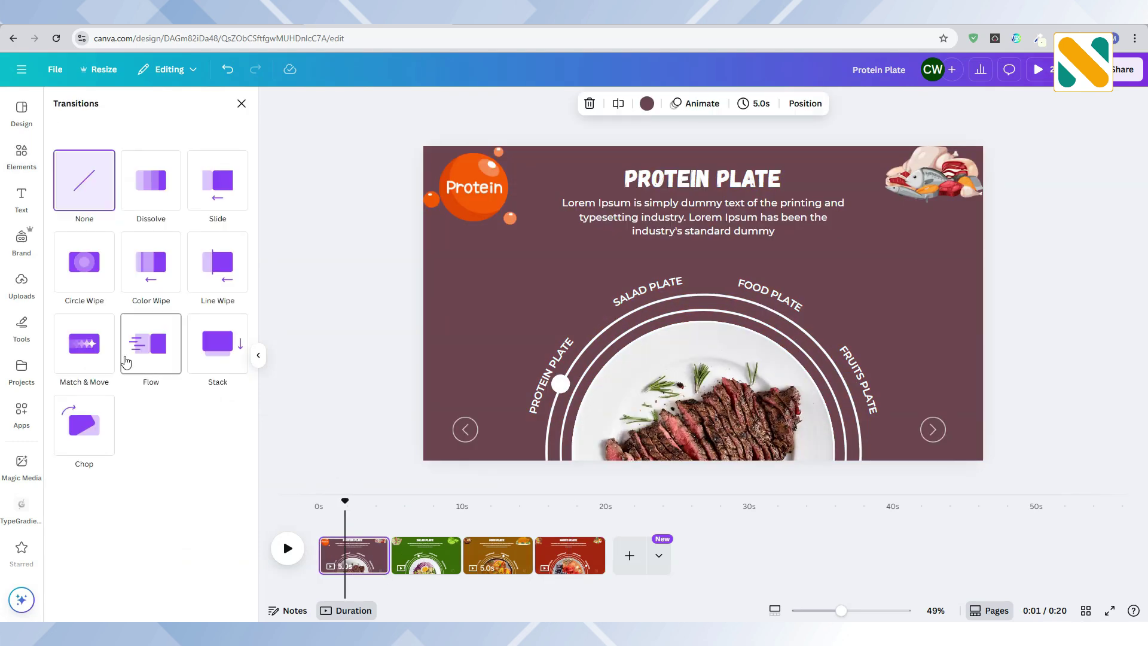
pyautogui.click(85, 343)
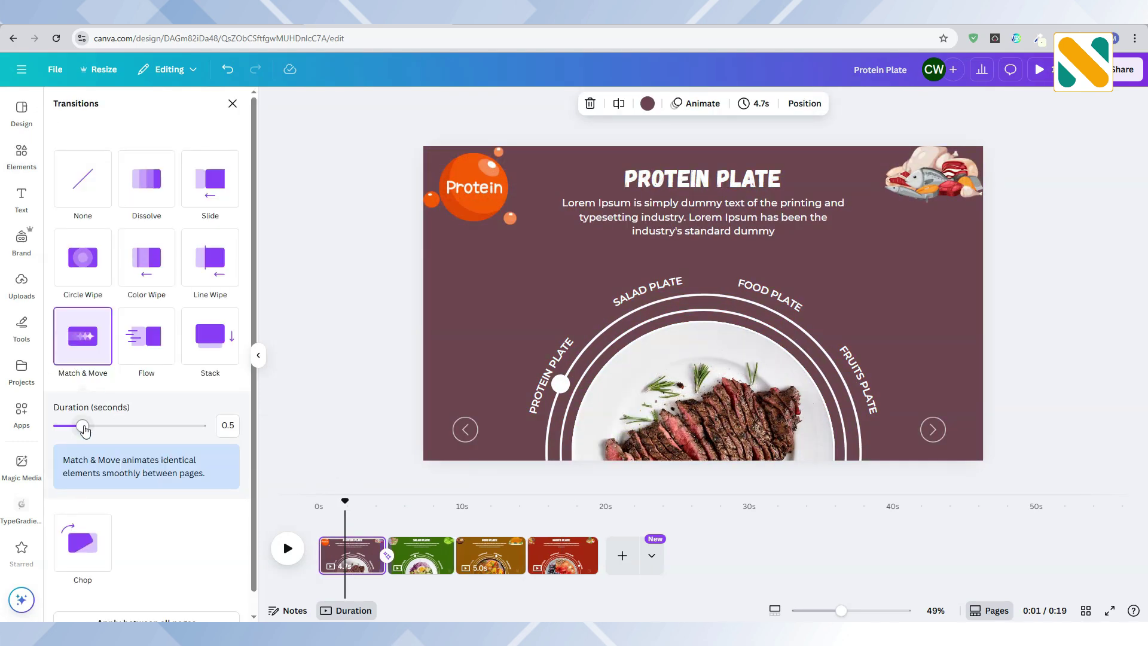
pyautogui.moveTo(84, 429); pyautogui.dragTo(115, 428)
pyautogui.click(162, 601)
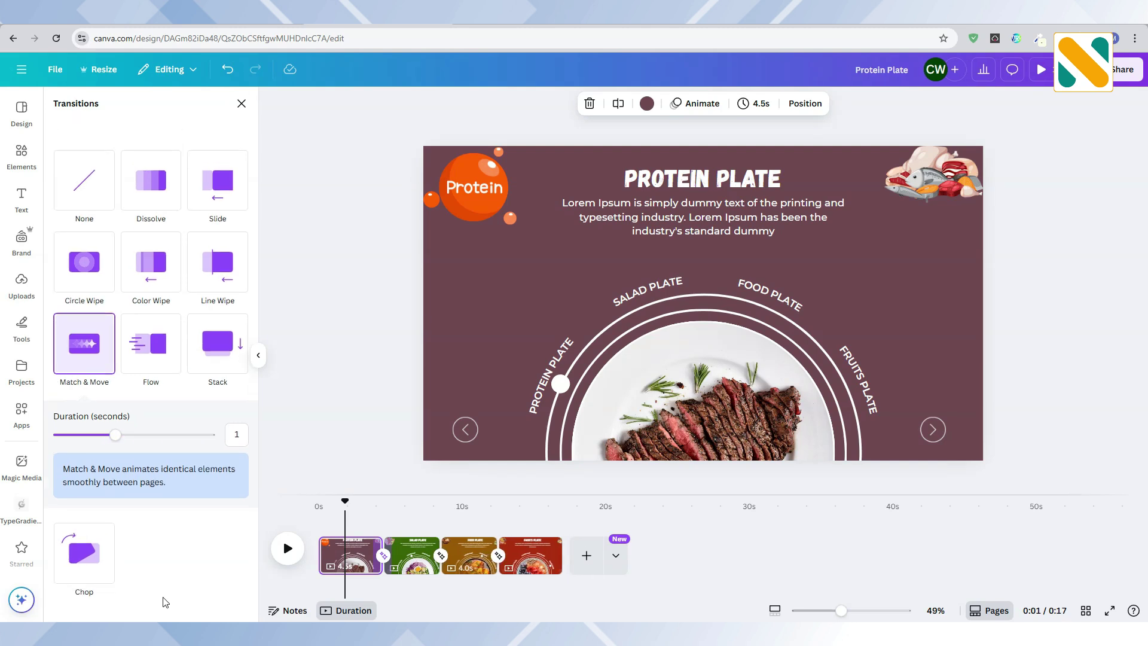
# Set the timing of all four pages to 2.5 seconds and play the video from the beginning
pyautogui.click(757, 108)
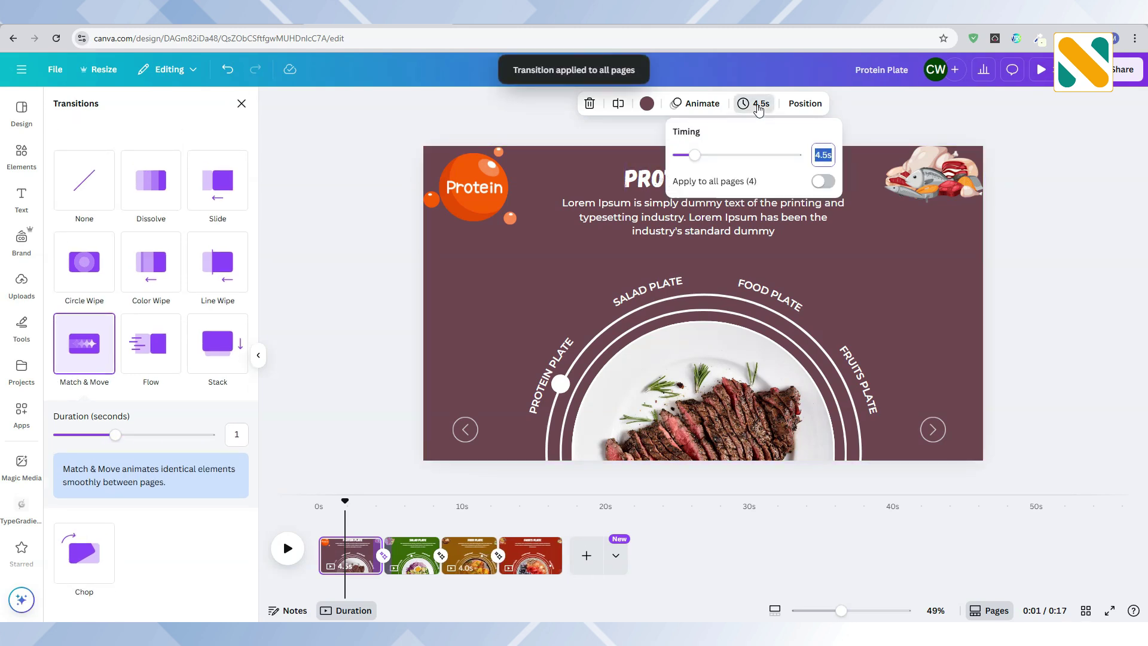
pyautogui.click(822, 182)
pyautogui.moveTo(345, 505); pyautogui.dragTo(277, 511)
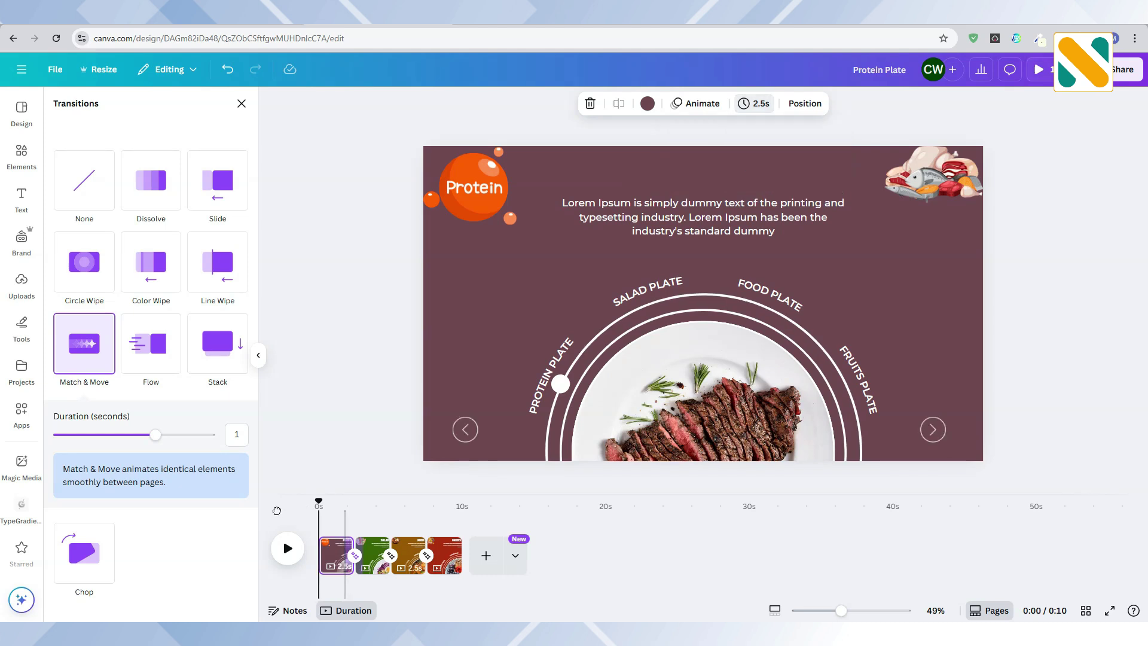
pyautogui.click(287, 550)
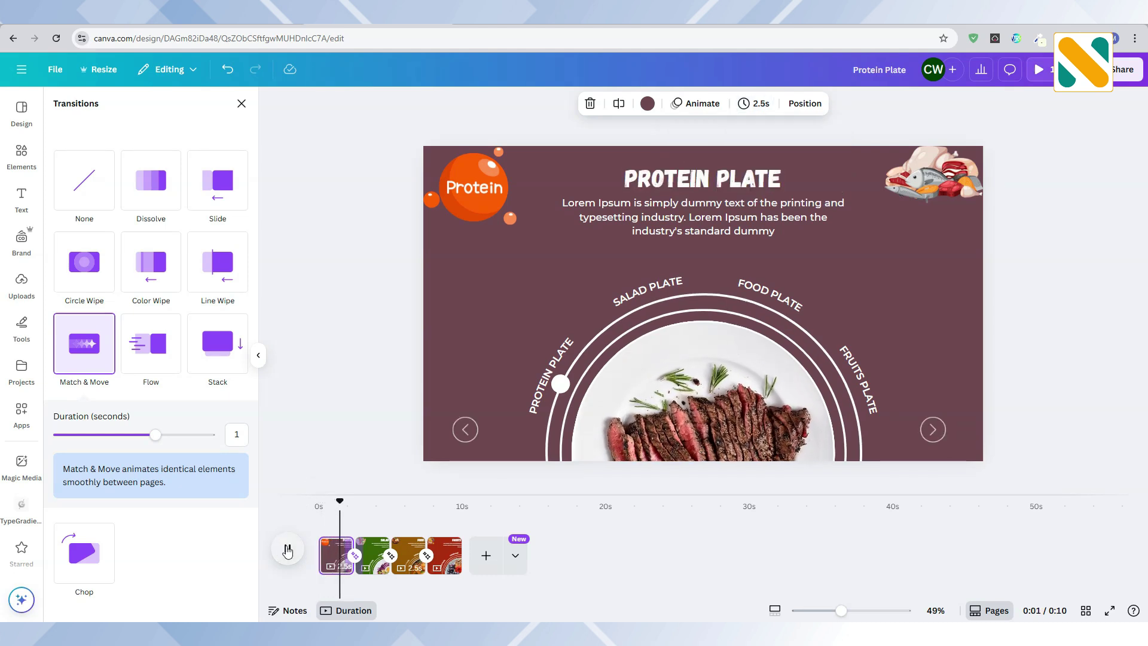